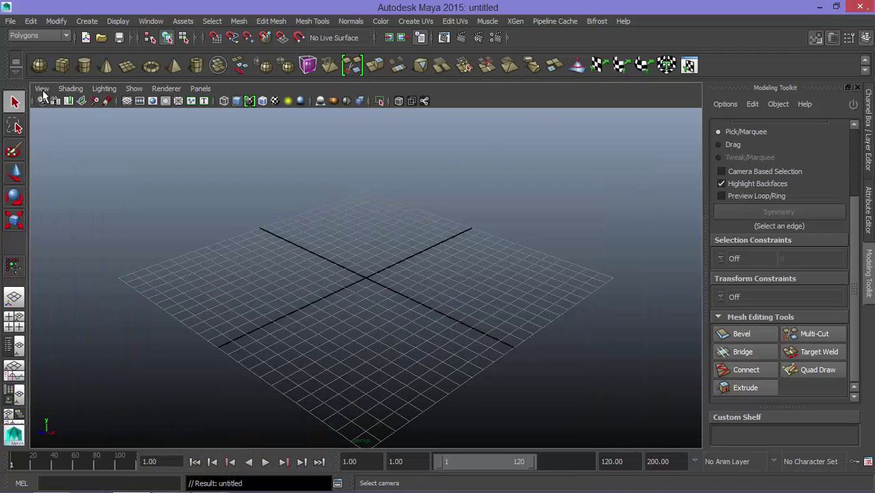
Step: Draw a wide, flat polygon cube (pCube1) on the grid as the house's base block
click(62, 65)
mouse_move(340, 299)
alt+mouse_down()
mouse_move(247, 277)
mouse_move(244, 287)
mouse_move(472, 322)
mouse_move(455, 323)
mouse_move(444, 238)
mouse_move(340, 269)
mouse_move(396, 277)
mouse_move(357, 248)
mouse_move(410, 233)
alt+mouse_up()
click(814, 39)
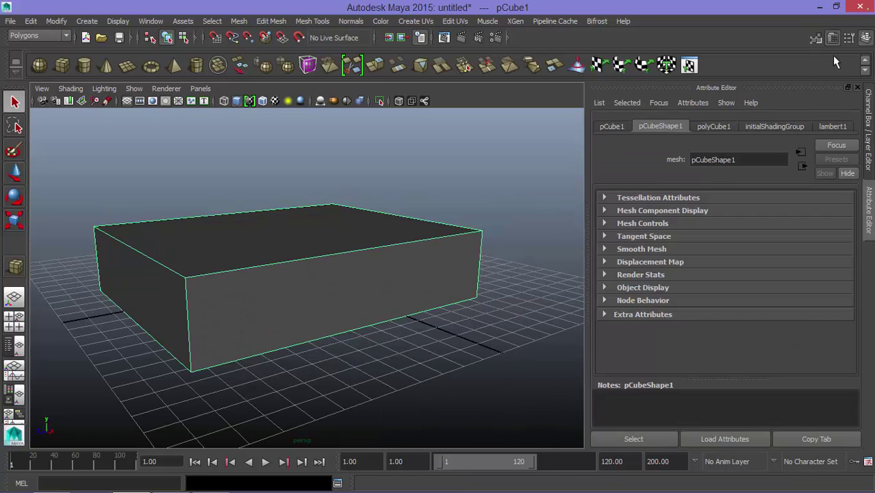
click(817, 39)
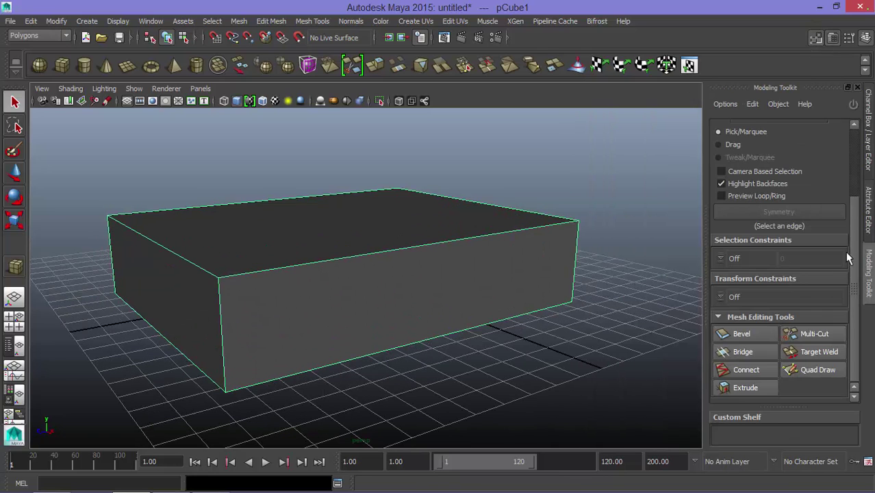
Step: With Multi-Cut in the maximized side view, insert an edge loop near the box's left end
click(813, 334)
click(293, 268)
mouse_move(293, 269)
alt+mouse_down()
mouse_move(312, 289)
mouse_move(301, 283)
alt+mouse_up()
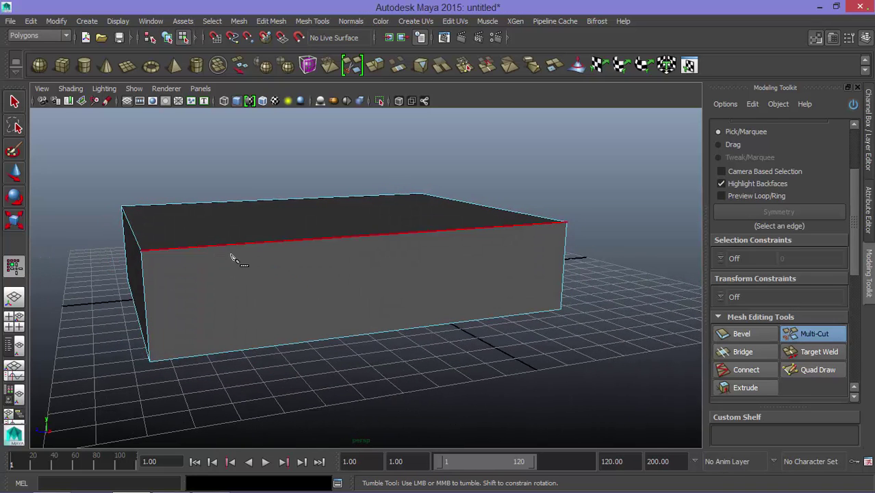
key(space)
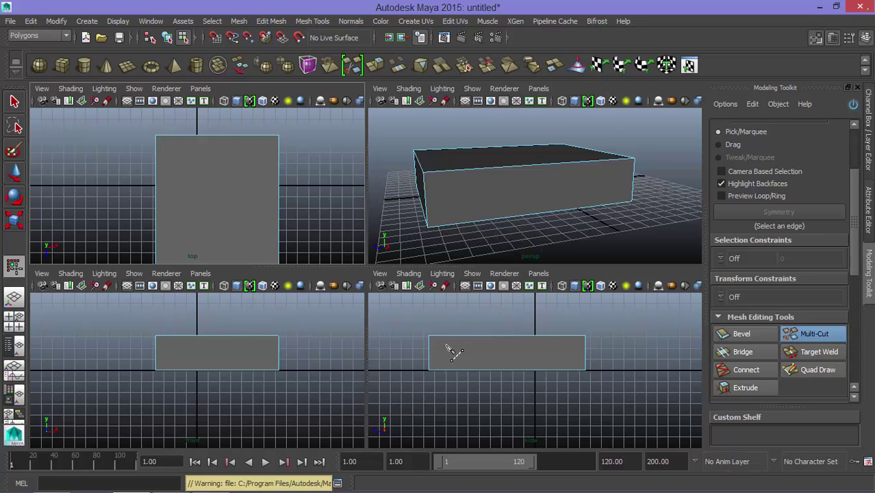
key(space)
scroll(177, 233, up, 3)
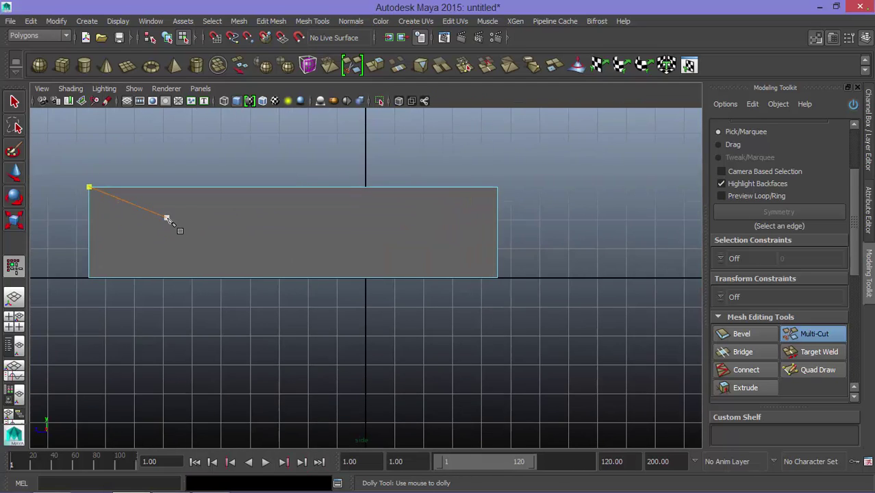
scroll(168, 219, up, 2)
alt+middle_drag(172, 220, 316, 244)
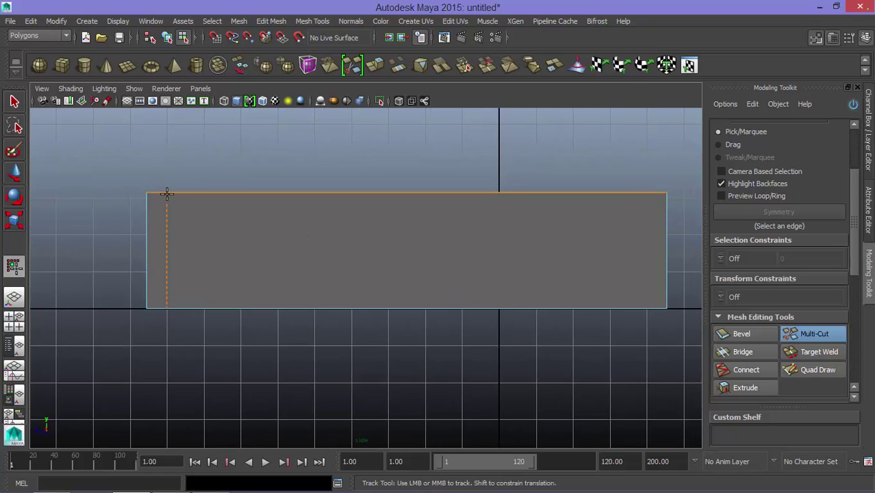
ctrl+click(167, 194)
Step: Add more vertical loops near the left end and farther right, redoing one misplaced cut
key(space)
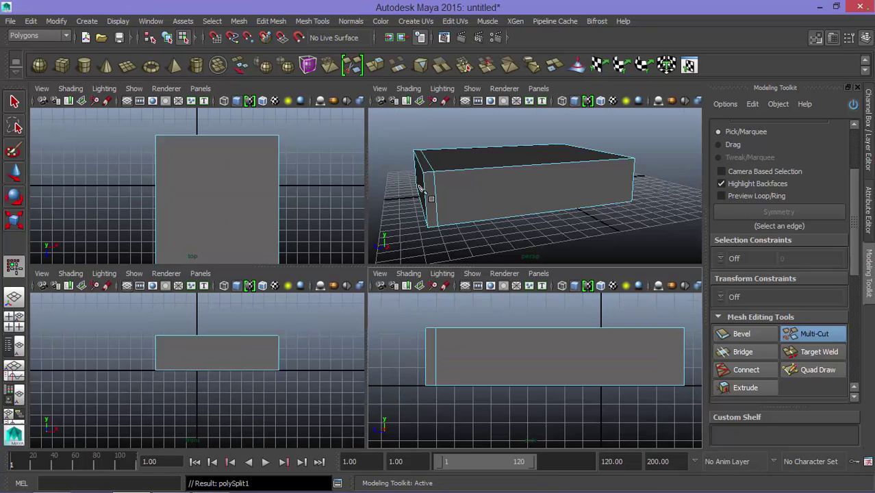
key(space)
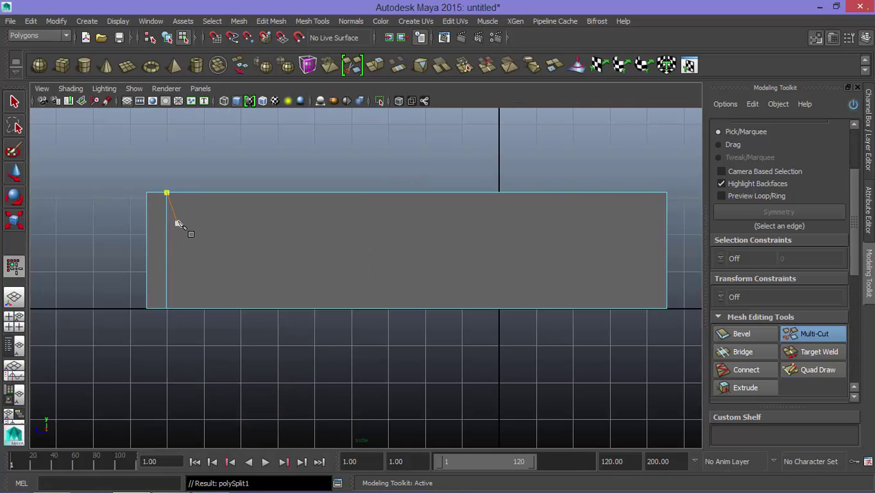
ctrl+click(230, 194)
ctrl+click(245, 194)
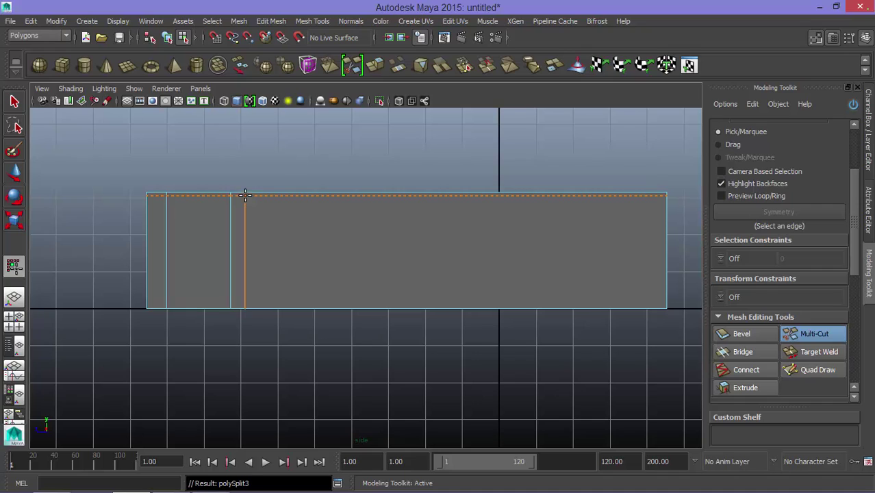
key(ctrl+z)
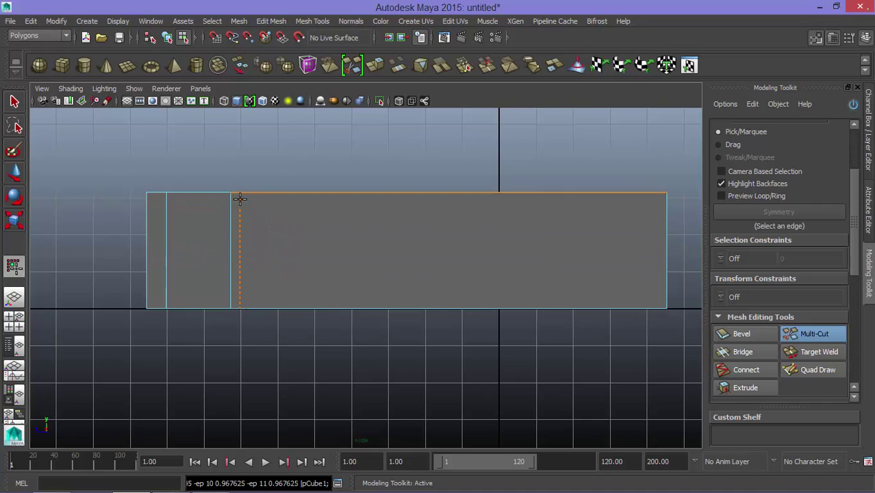
ctrl+click(245, 198)
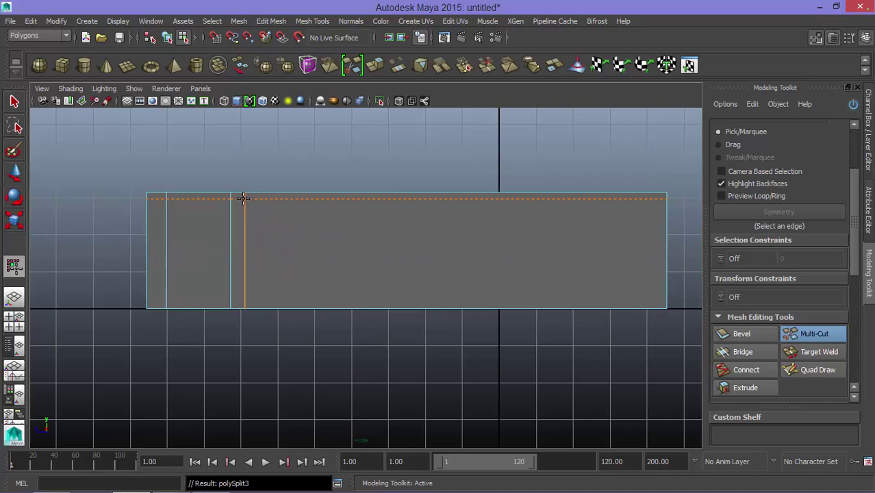
ctrl+click(310, 198)
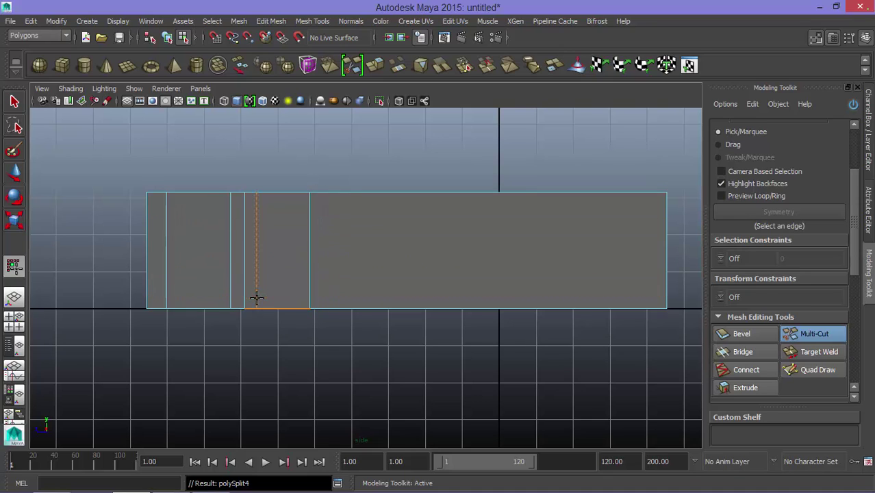
Step: Cut horizontal loops near the box's bottom and top, then compare with the reference render
ctrl+click(230, 294)
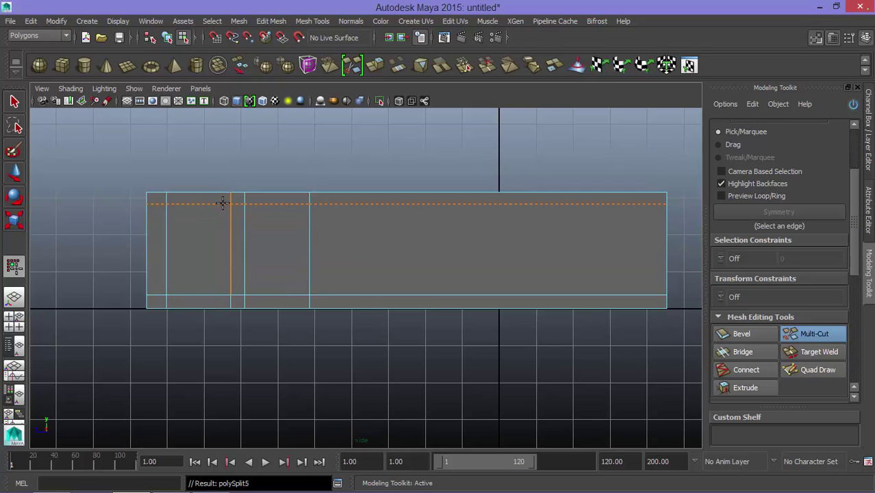
ctrl+click(222, 203)
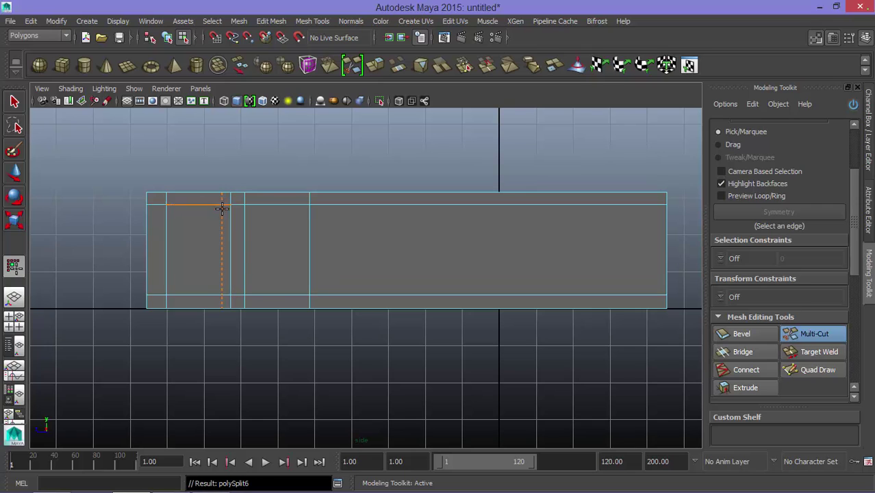
key(space)
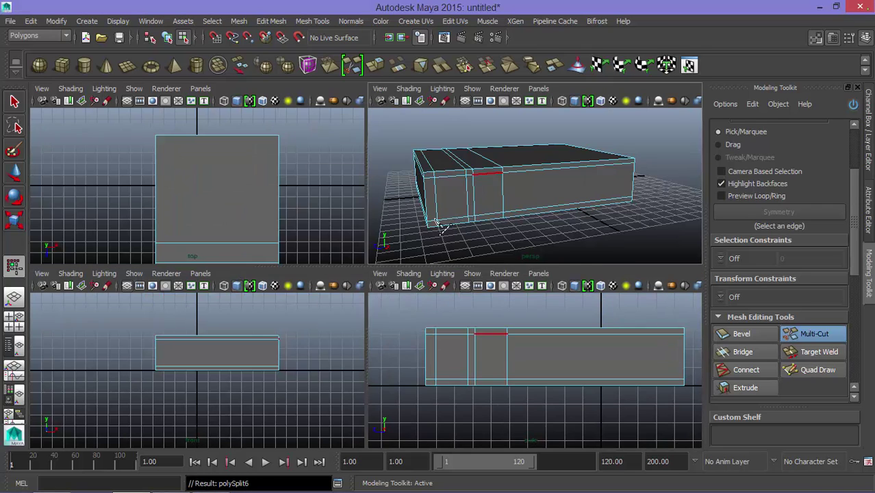
key(space)
alt+drag(241, 289, 273, 295)
key(q)
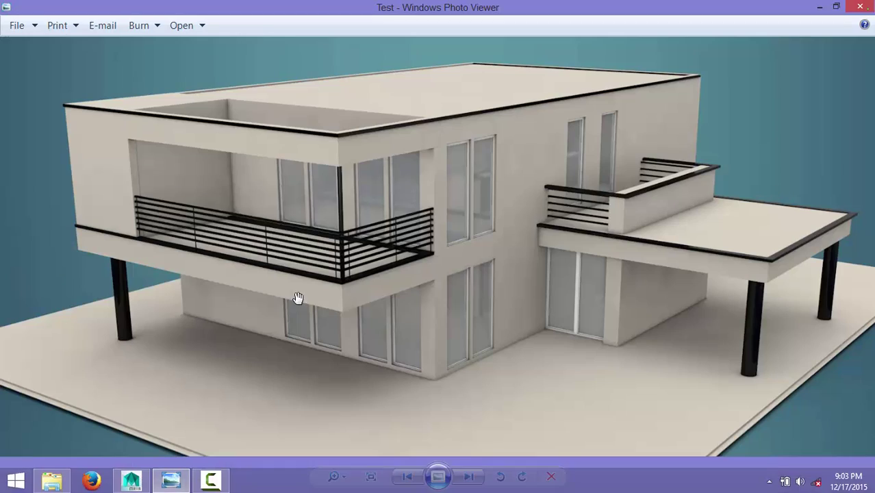
click(171, 481)
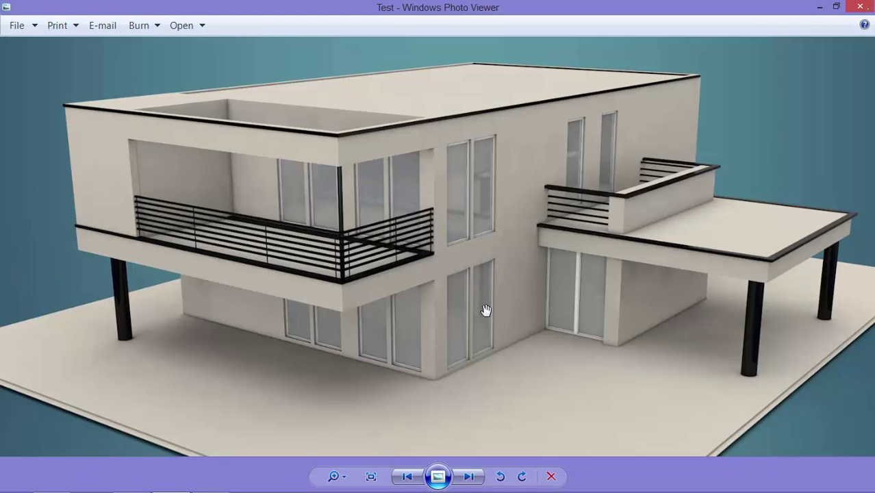
click(820, 7)
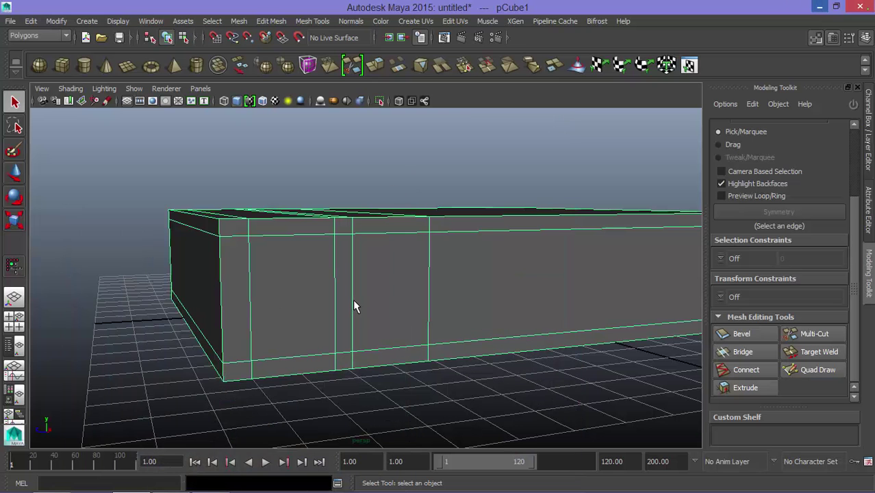
Step: In mixed component mode, slide several vertical edges left with the Move tool
alt+drag(284, 308, 299, 308)
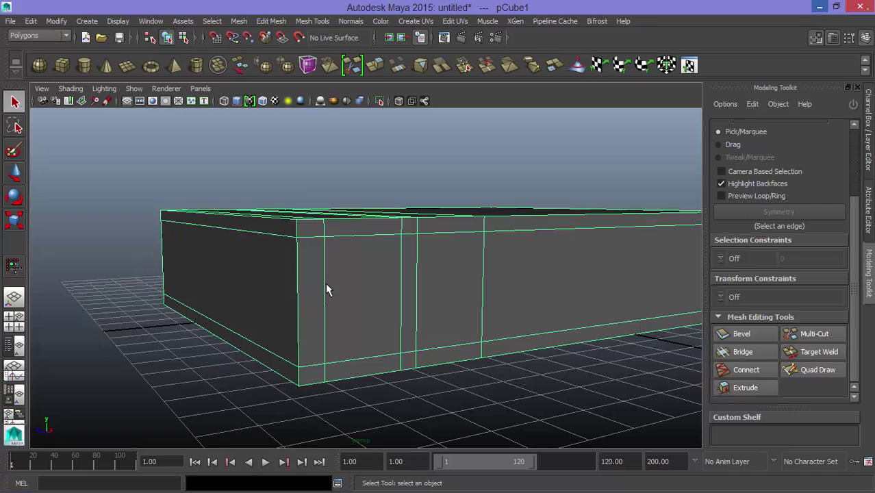
right_click(325, 185)
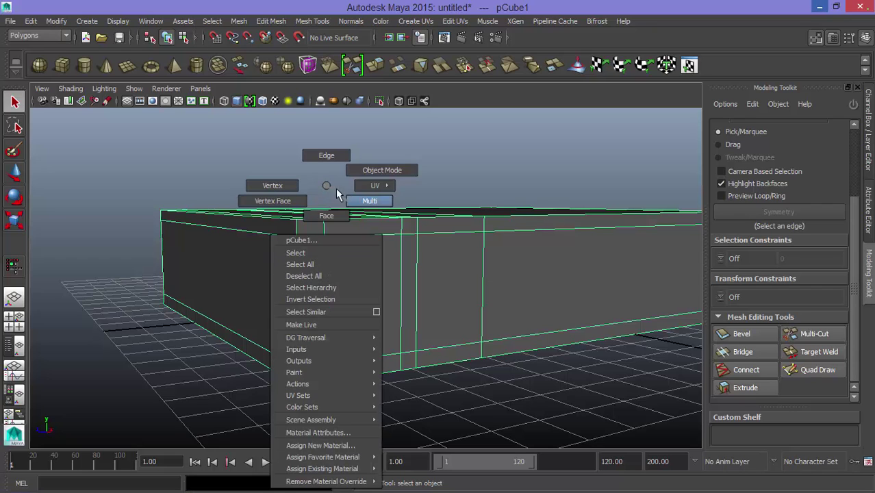
alt+drag(323, 282, 256, 285)
click(255, 281)
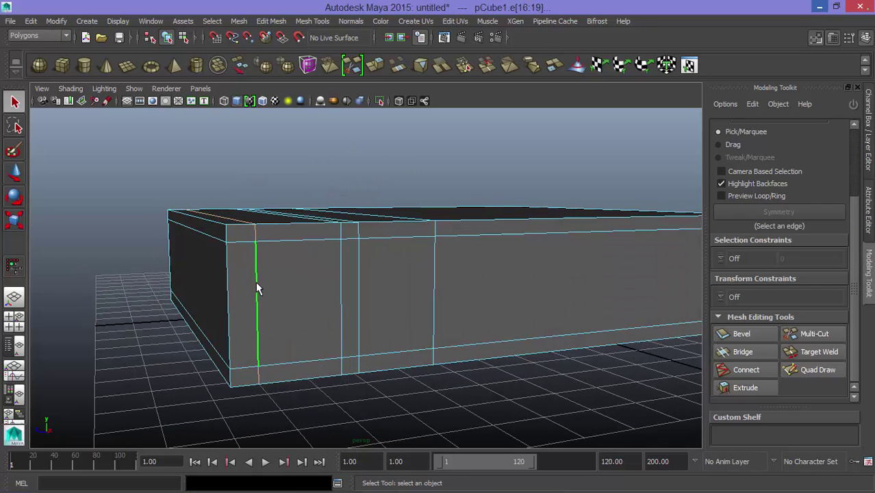
key(w)
drag(142, 276, 157, 278)
click(338, 275)
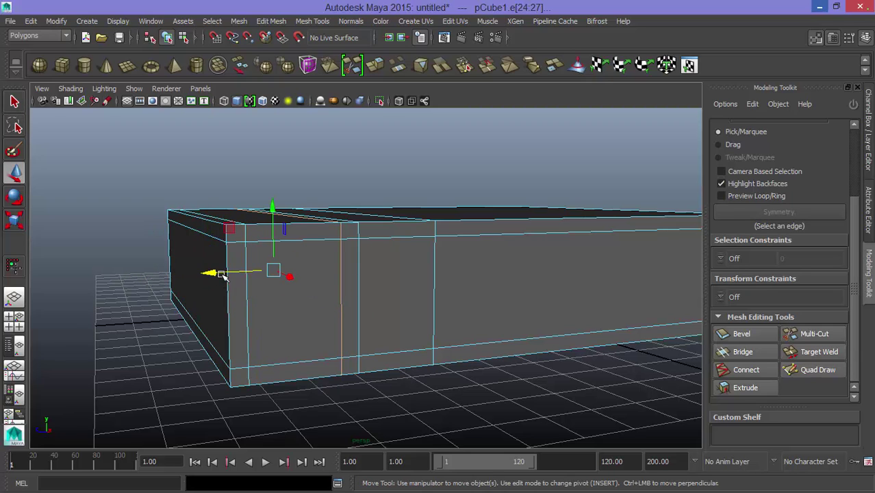
drag(259, 276, 251, 277)
click(357, 294)
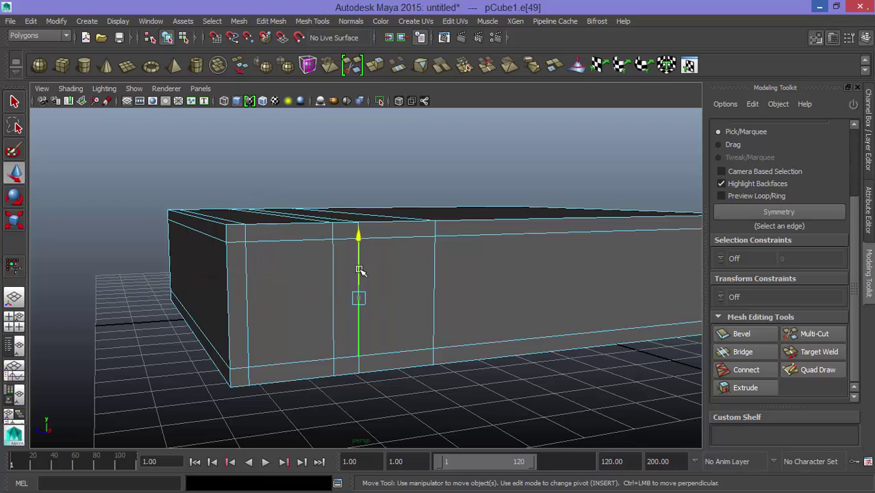
drag(310, 298, 309, 301)
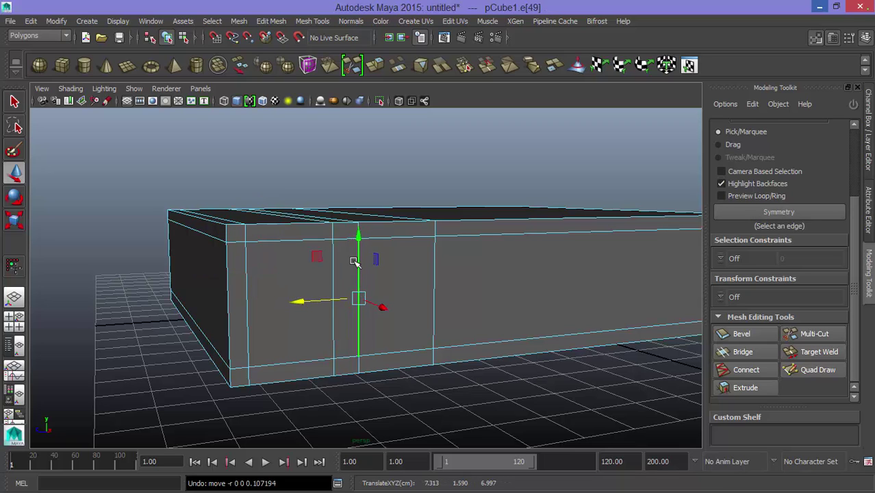
drag(357, 224, 358, 231)
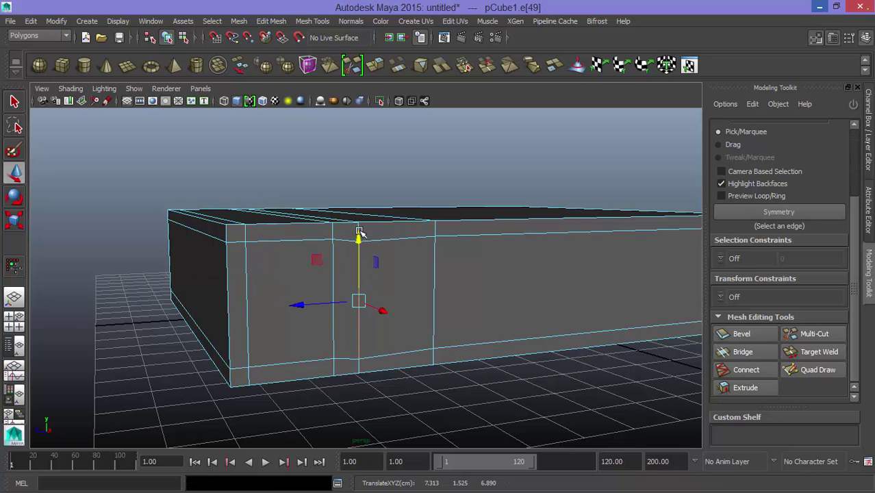
Step: Slide two vertical edge loops left and lower the bottom edge loop slightly
double_click(358, 329)
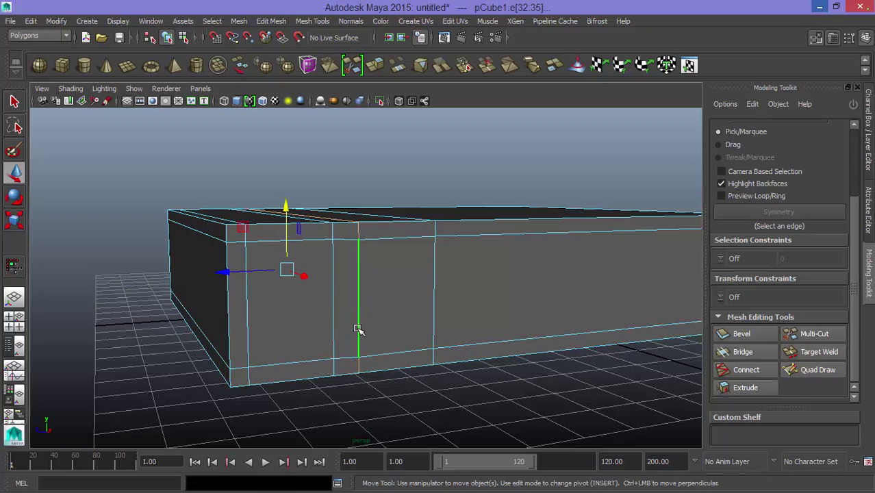
drag(232, 272, 228, 273)
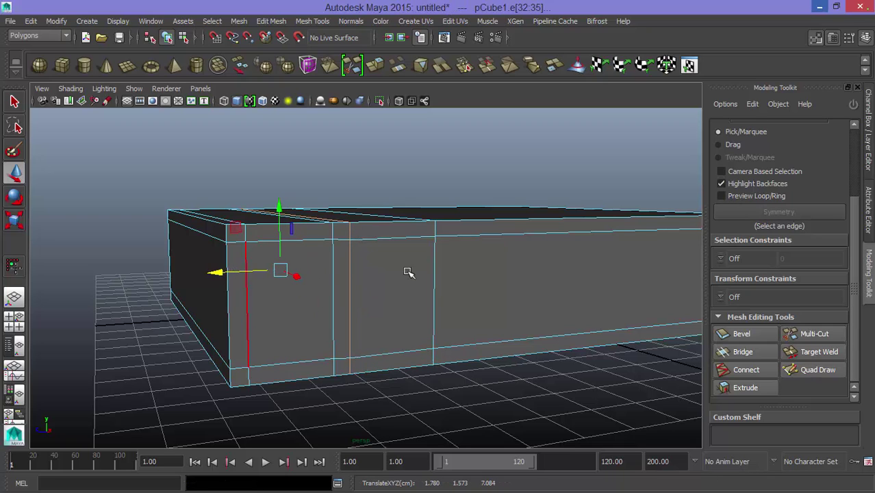
double_click(432, 267)
drag(290, 269, 282, 268)
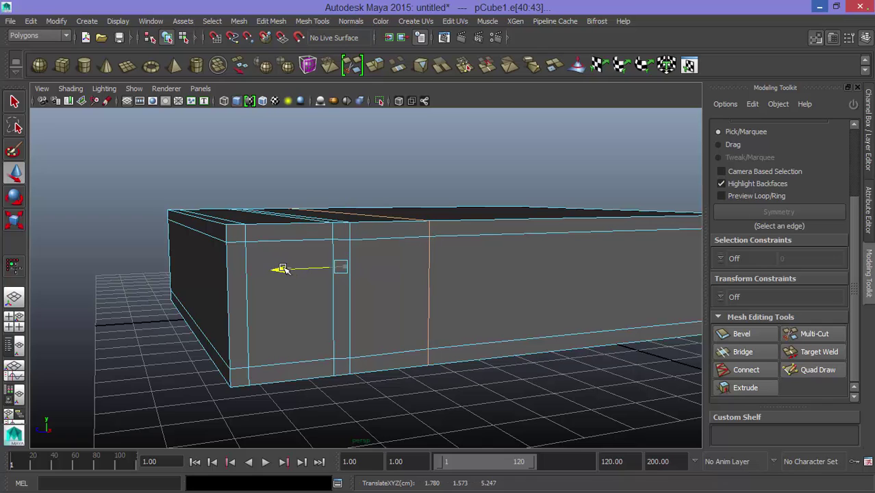
mouse_move(449, 336)
alt+mouse_down()
mouse_move(437, 328)
mouse_move(456, 325)
mouse_move(453, 336)
alt+mouse_up()
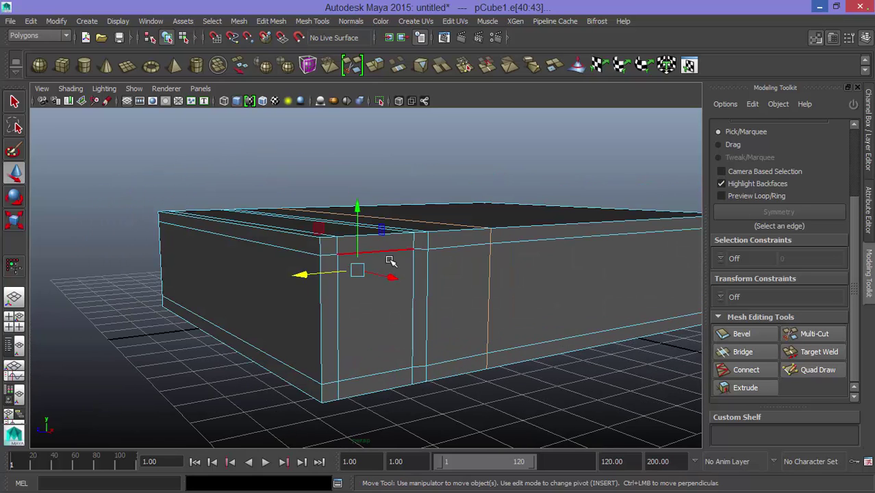
double_click(400, 242)
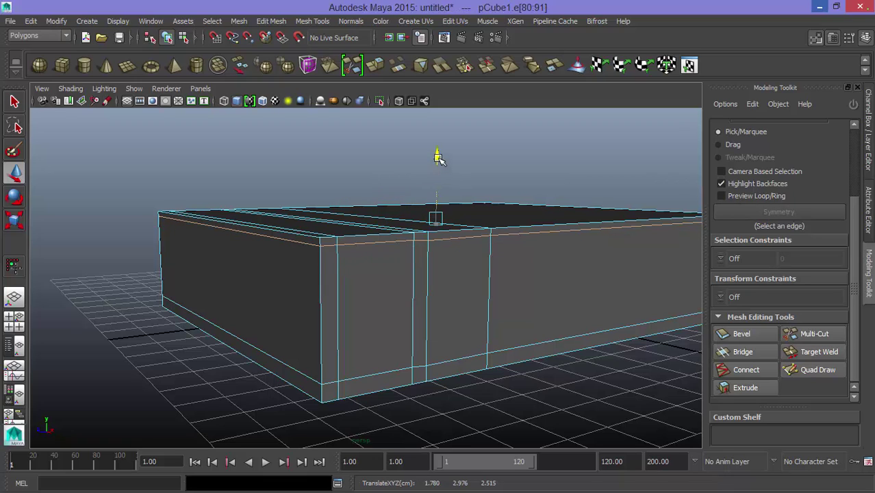
double_click(370, 377)
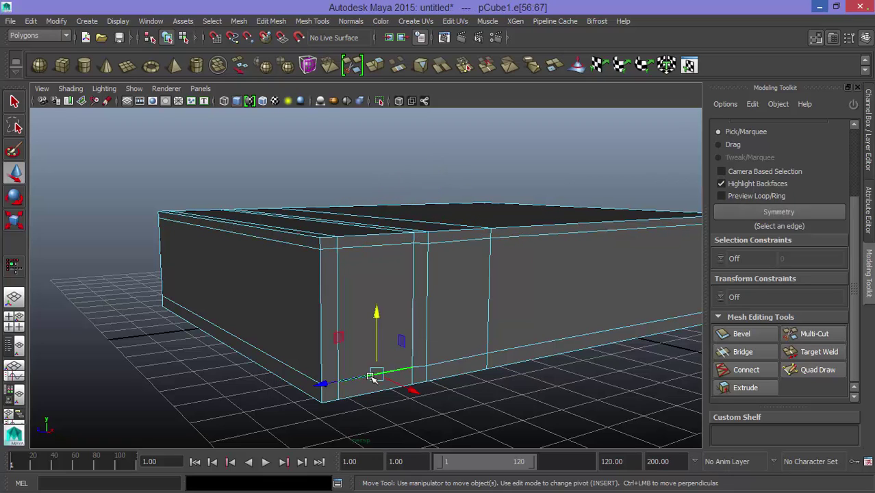
drag(435, 238, 437, 228)
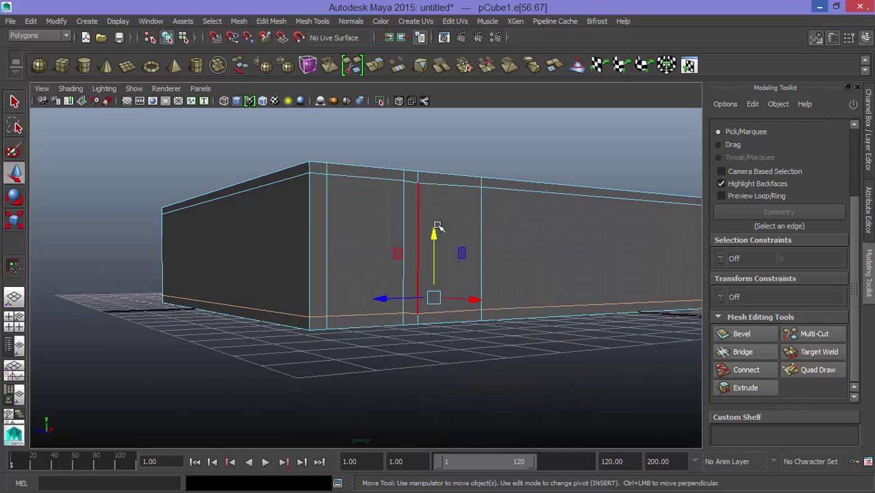
Step: Frame the box in the front view and activate Multi-Cut
alt+drag(370, 256, 398, 259)
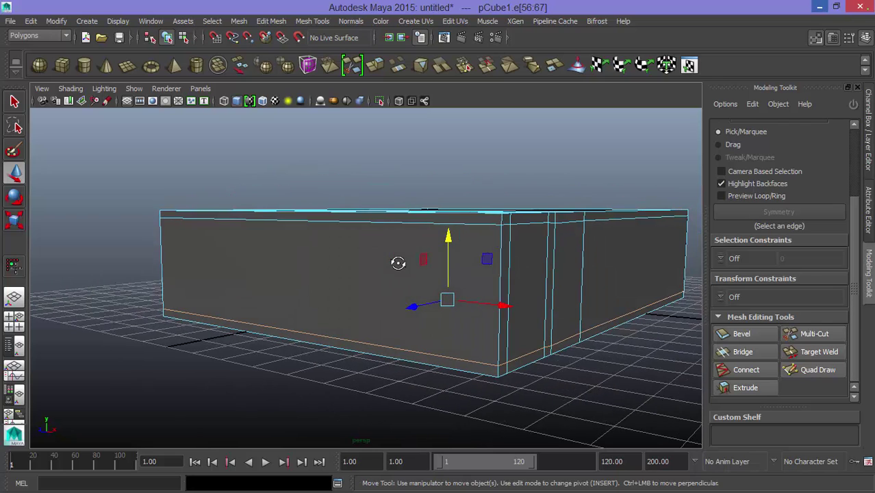
key(space)
key(space)
scroll(453, 260, up, 2)
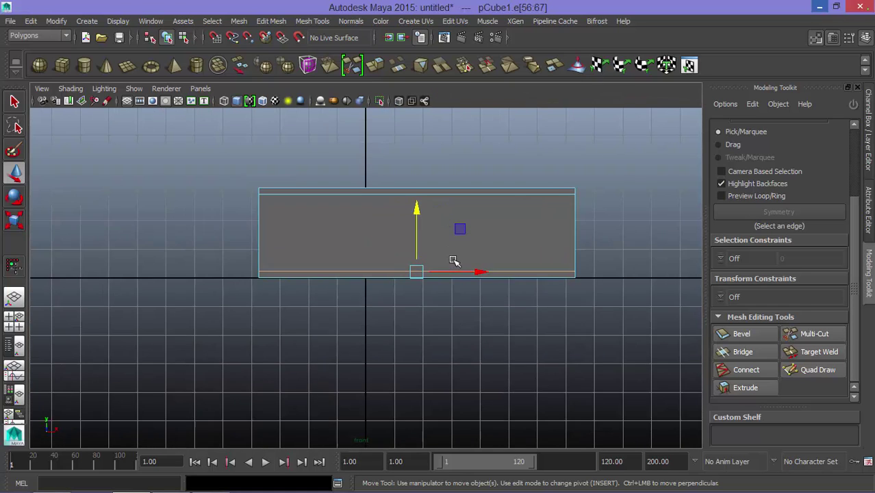
scroll(463, 260, up, 2)
alt+middle_drag(532, 240, 461, 247)
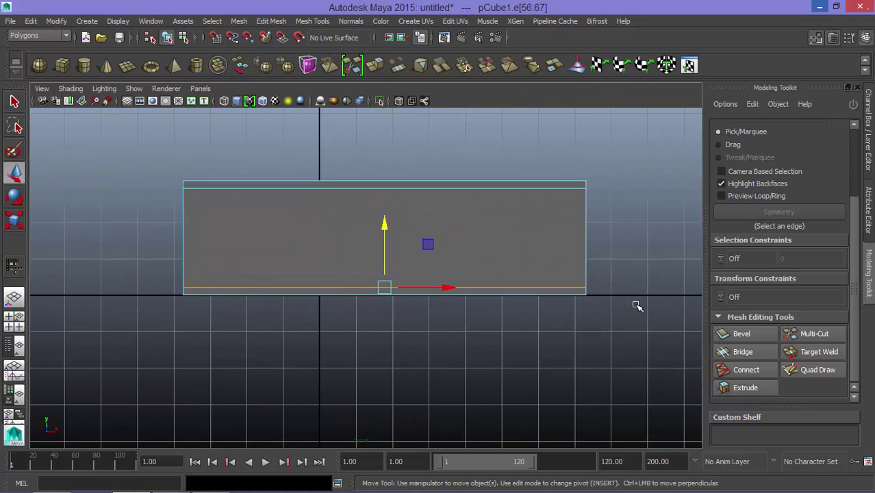
click(821, 333)
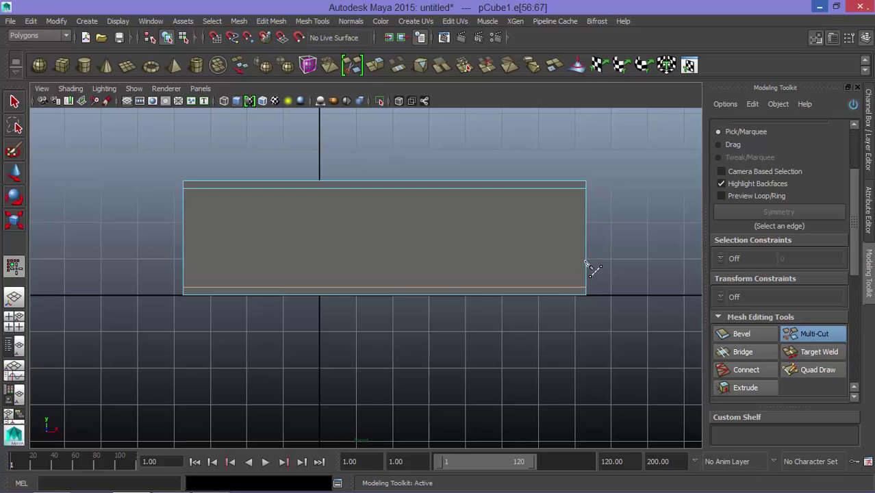
Step: Start a vertical cut near the box's right end and maximize the front view
click(572, 187)
key(space)
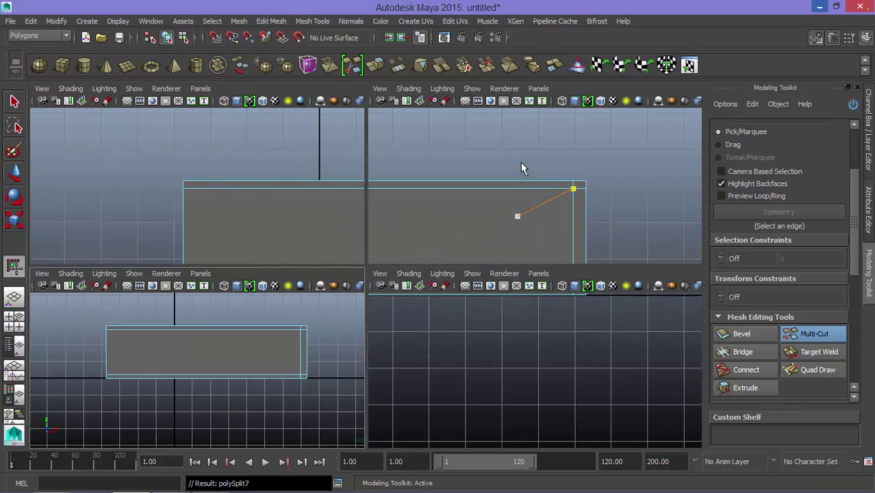
key(space)
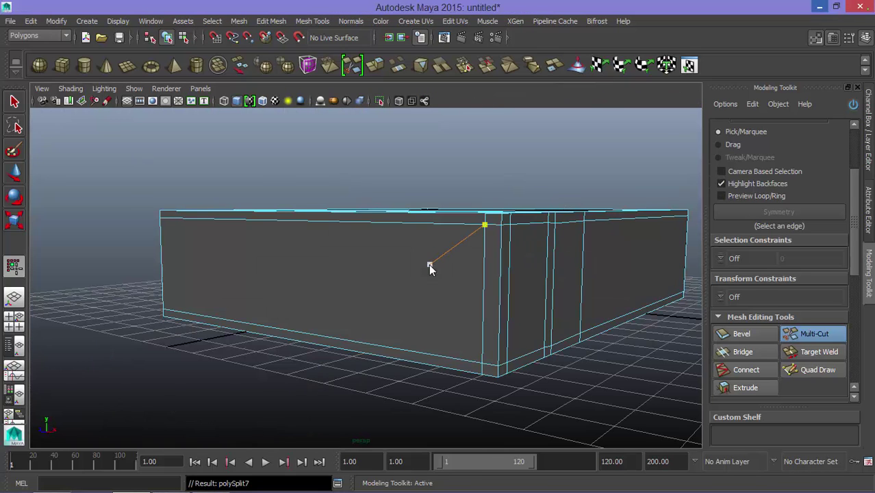
key(space)
key(space)
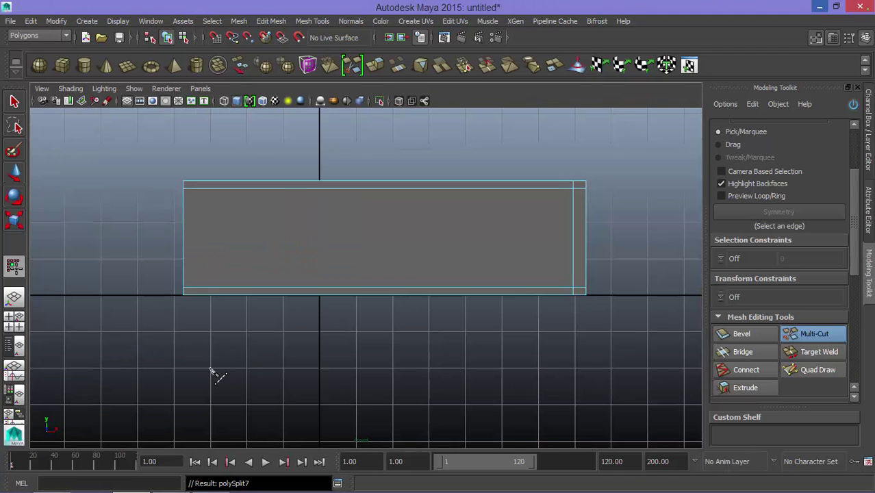
key(space)
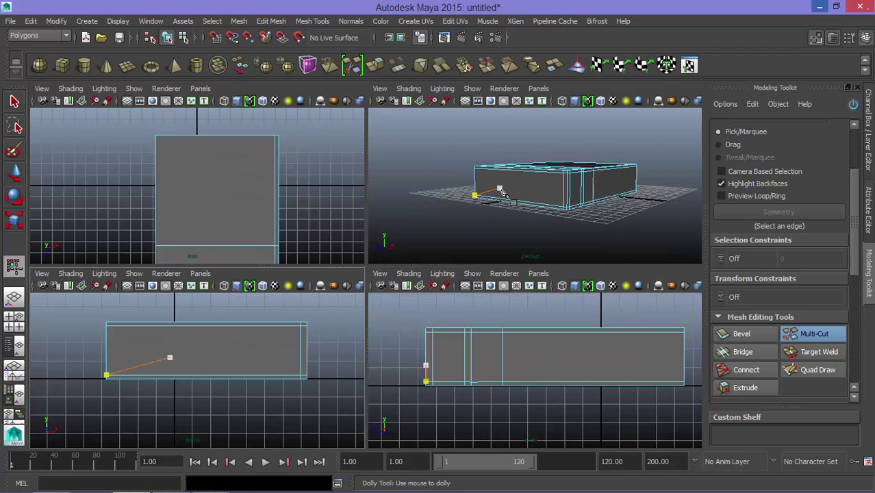
key(space)
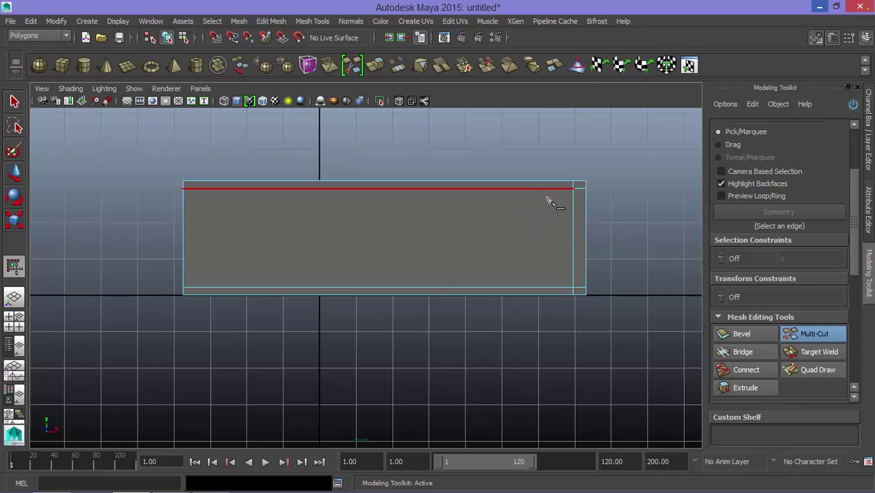
scroll(551, 182, up, 2)
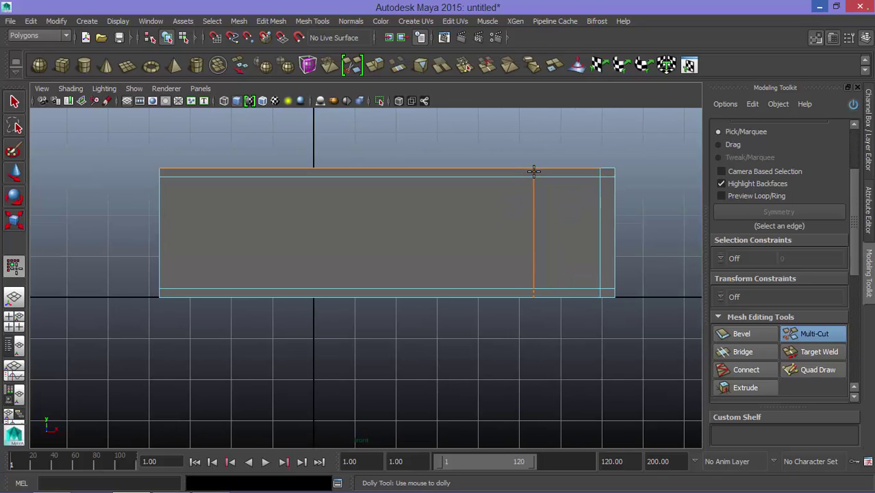
Step: Cut two more vertical edges just left of it, then view the whole box in perspective
click(538, 171)
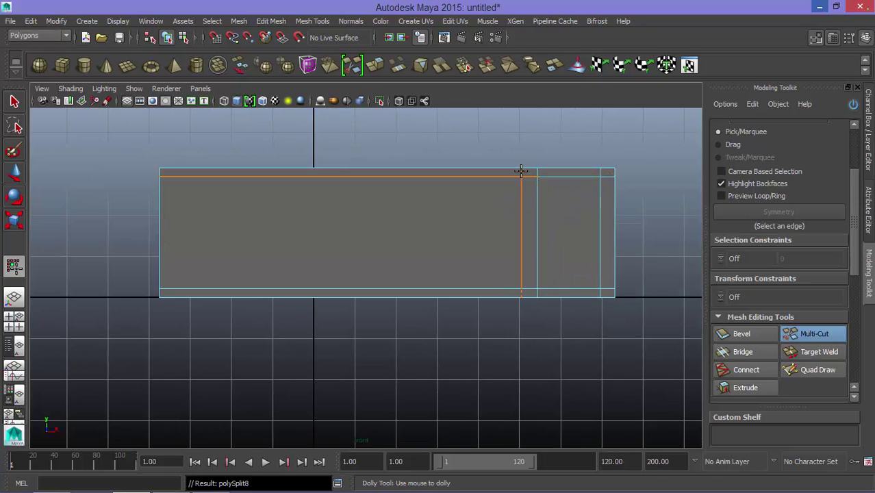
click(523, 168)
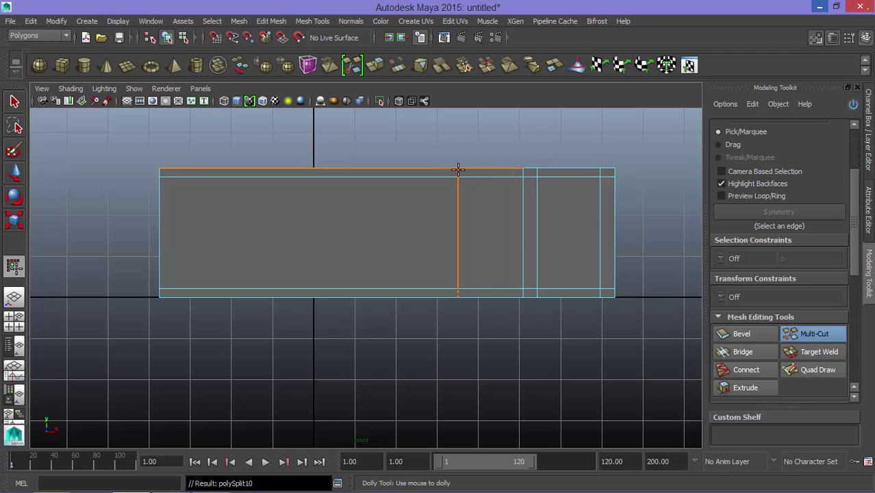
click(457, 296)
key(space)
key(space)
scroll(482, 260, down, 3)
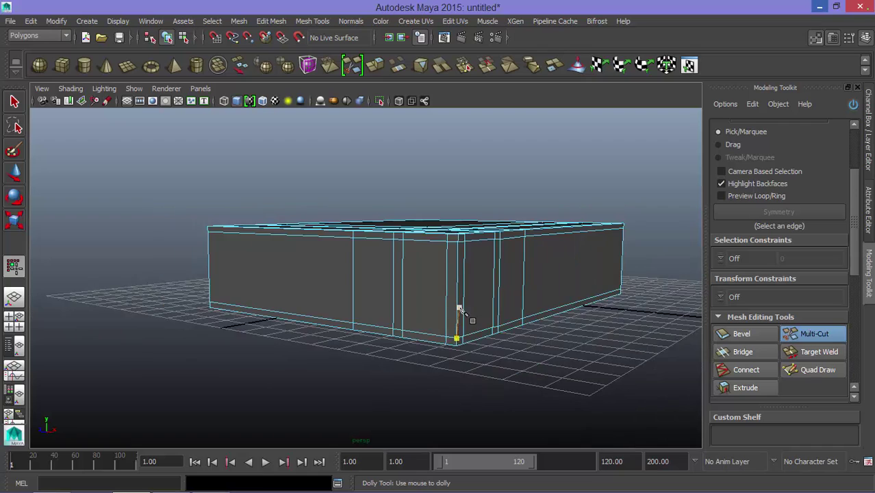
mouse_move(460, 309)
alt+mouse_down()
mouse_move(488, 328)
mouse_move(404, 226)
alt+mouse_up()
right_drag(404, 186, 361, 187)
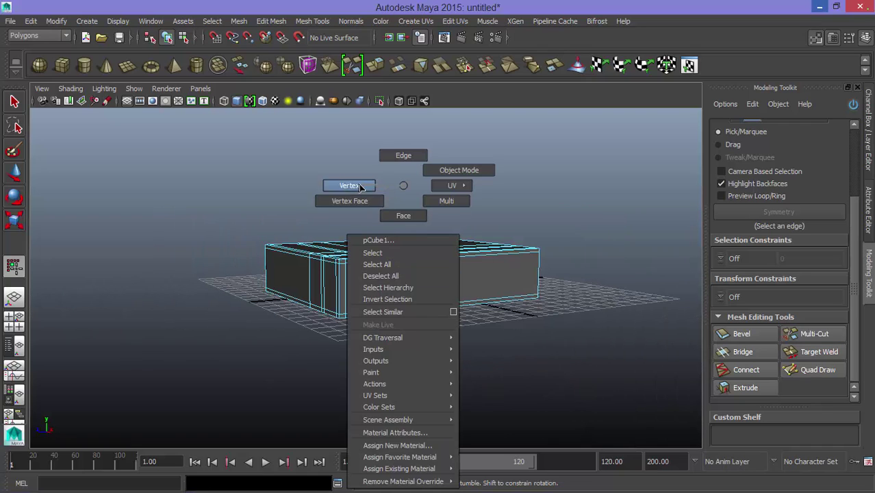
Step: Select the box's top vertices, then return to object mode and reselect the box
alt+drag(361, 187, 410, 283)
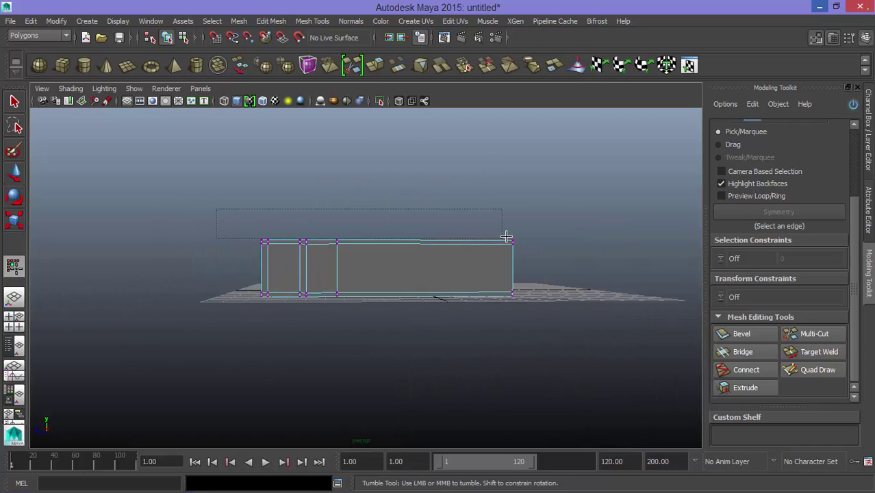
drag(559, 254, 559, 253)
alt+right_drag(559, 253, 435, 267)
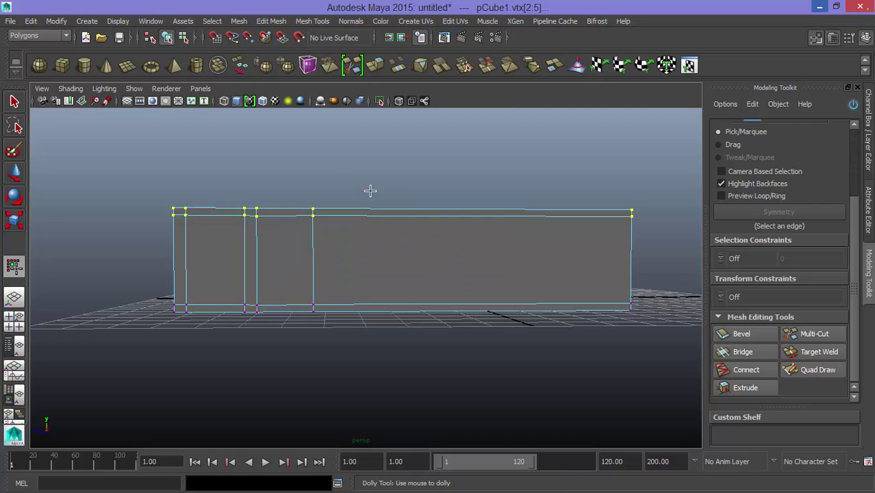
key(w)
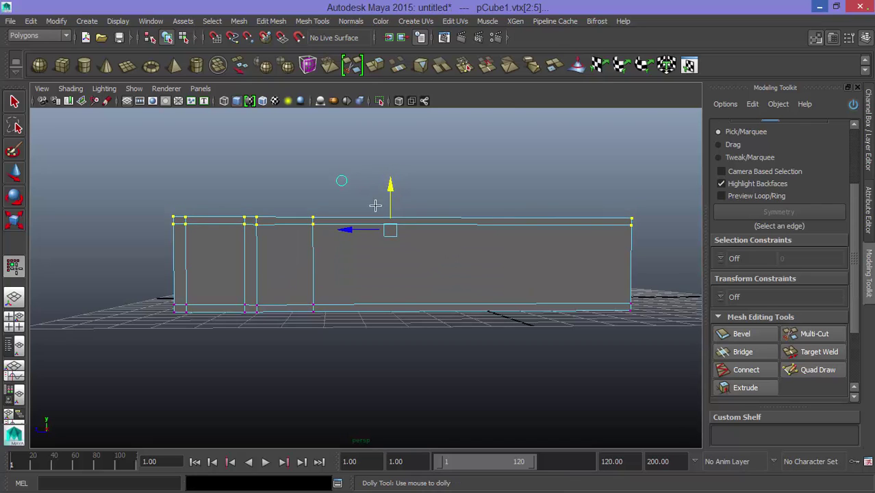
alt+drag(390, 180, 425, 236)
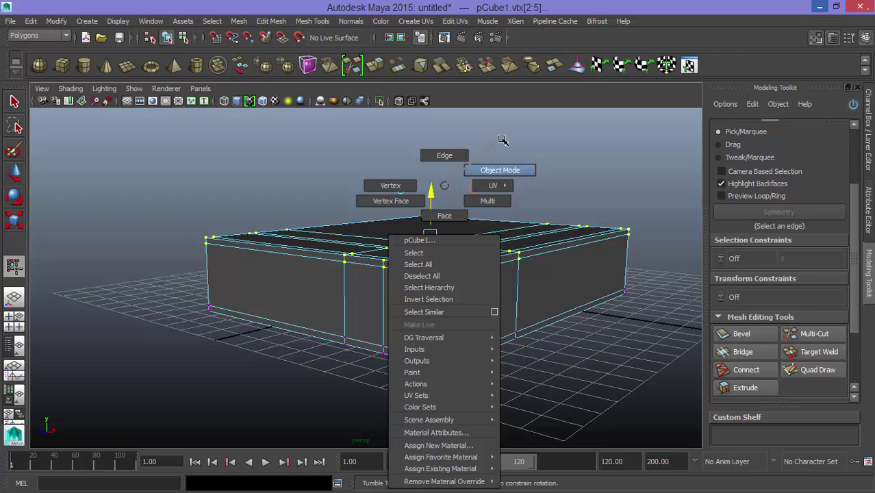
right_drag(445, 250, 504, 169)
mouse_move(458, 287)
alt+mouse_down()
mouse_move(460, 307)
mouse_move(414, 298)
mouse_move(431, 317)
mouse_move(467, 313)
alt+mouse_up()
click(387, 300)
Step: In the side view, marquee the narrow-strip vertices and shift them sideways
scroll(467, 313, up, 5)
right_drag(322, 185, 323, 311)
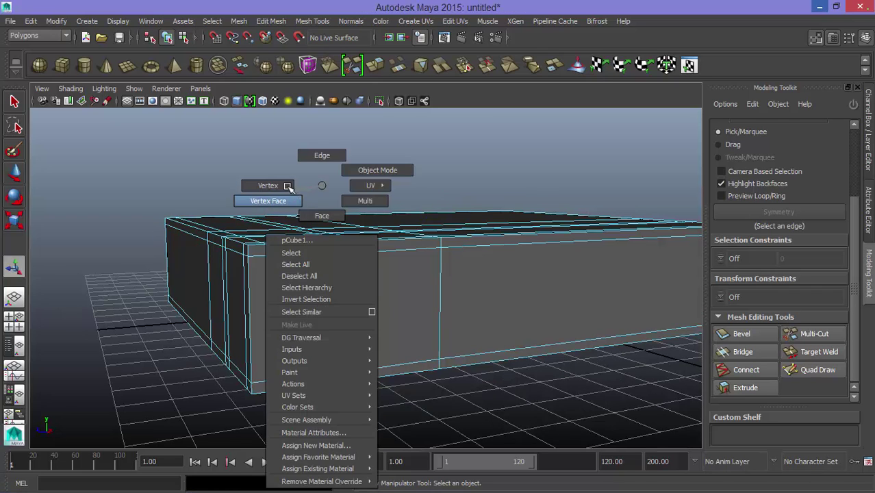
right_drag(303, 222, 267, 200)
alt+drag(289, 210, 351, 292)
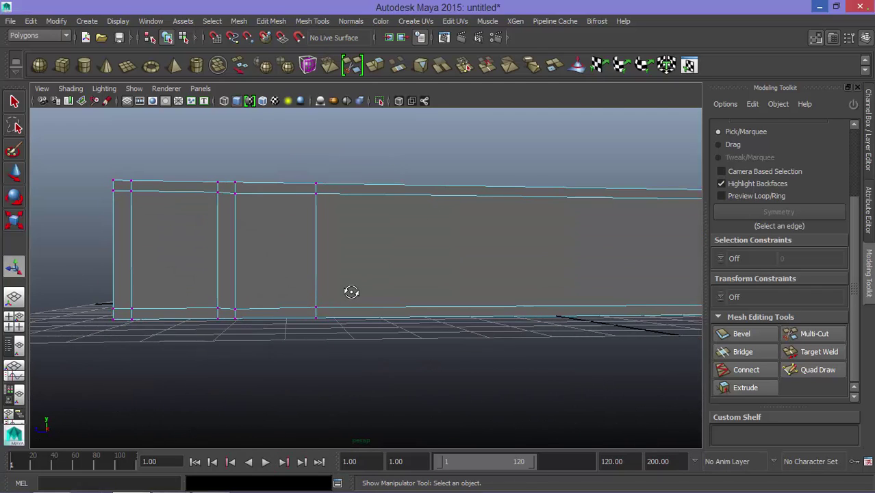
key(space)
key(space)
scroll(235, 248, up, 5)
scroll(234, 248, up, 2)
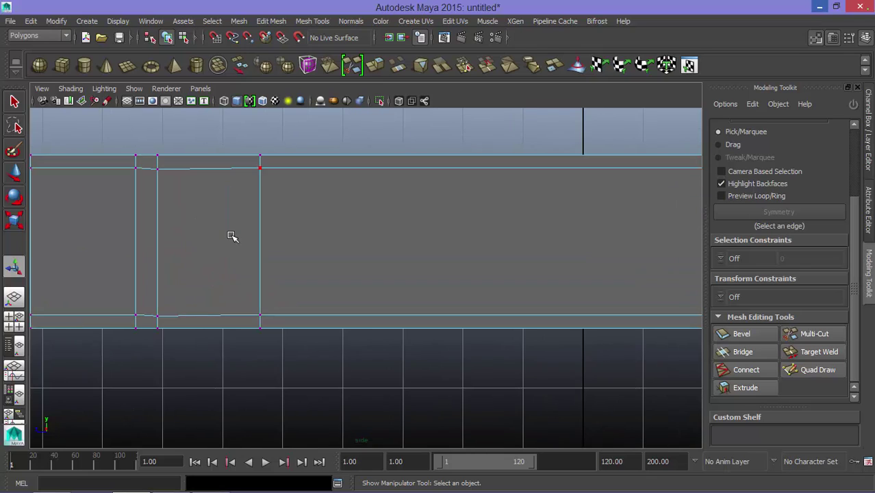
mouse_move(231, 236)
alt+middle_down()
mouse_move(293, 229)
mouse_move(324, 237)
alt+middle_up()
drag(130, 153, 362, 340)
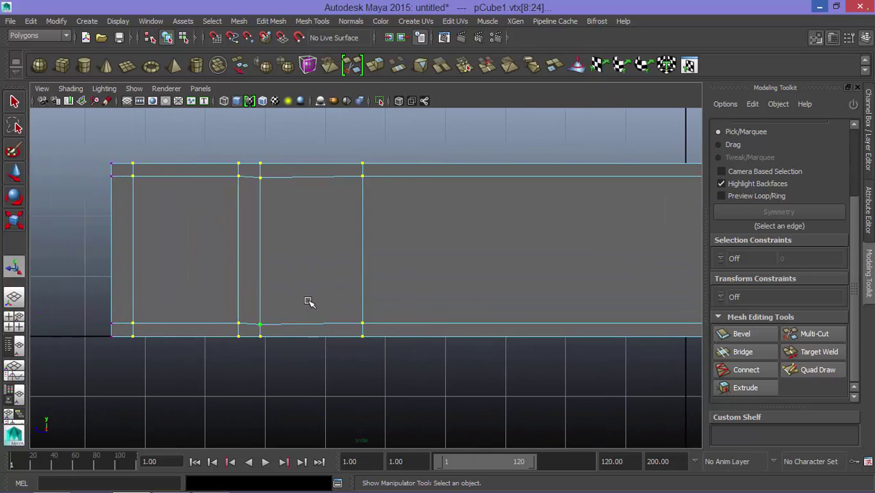
key(w)
drag(185, 249, 197, 250)
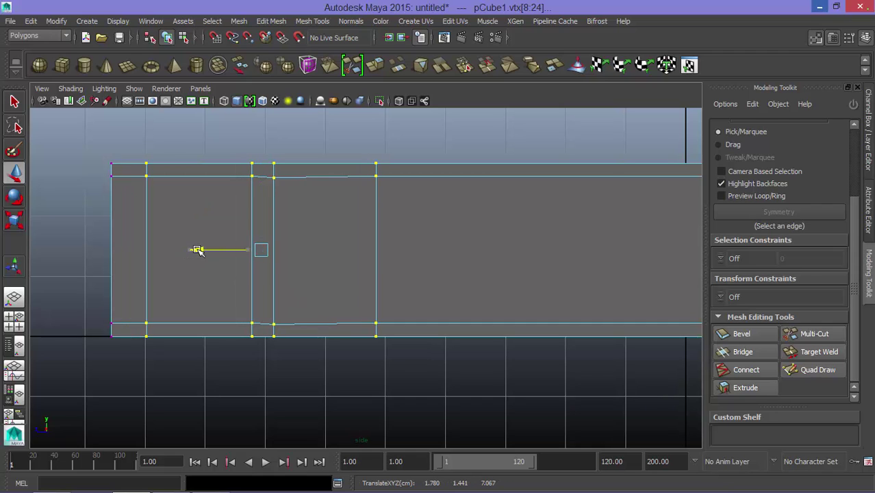
Step: In the front view, slide the vertex columns near the right end slightly left
key(space)
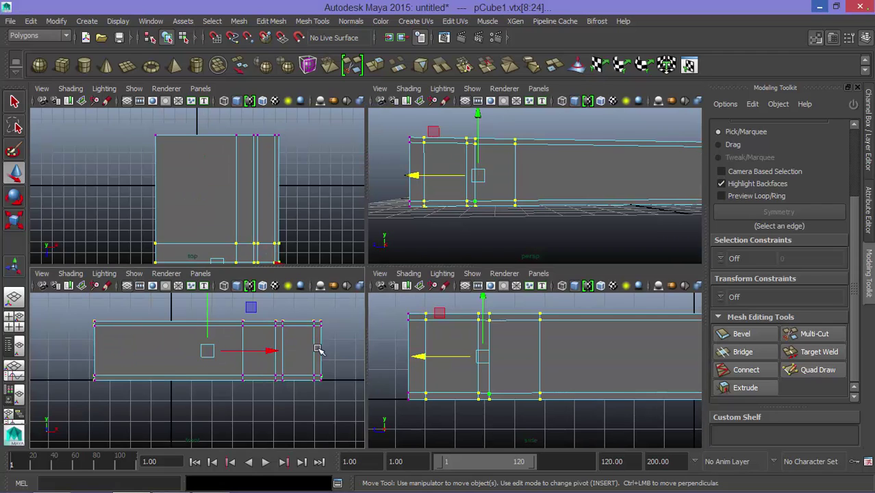
key(space)
mouse_move(516, 229)
alt+middle_down()
mouse_move(455, 239)
mouse_move(414, 228)
alt+middle_up()
drag(397, 149, 605, 346)
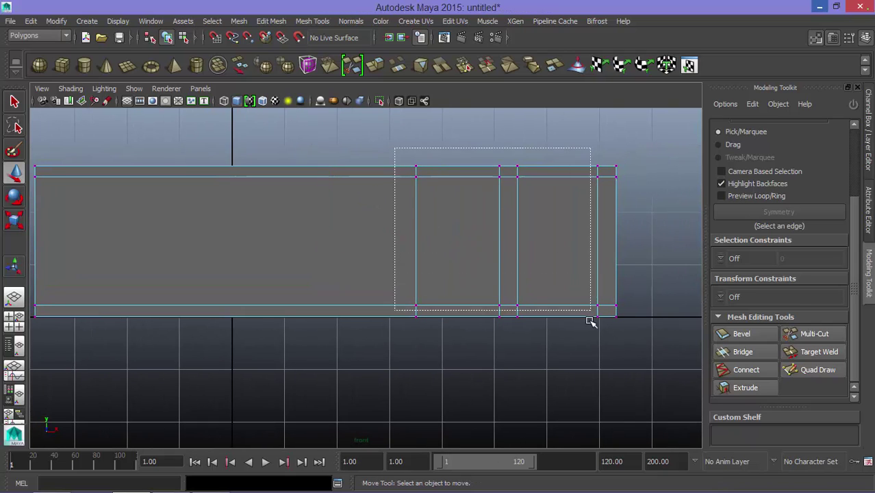
drag(568, 242, 551, 243)
Step: Select the three front faces in Face mode and compare them with the reference render
key(space)
key(space)
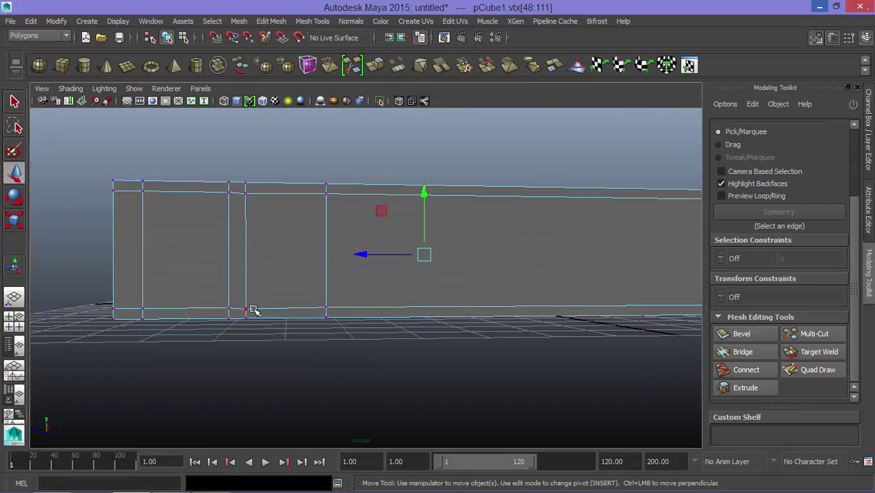
mouse_move(254, 307)
alt+mouse_down()
mouse_move(303, 316)
mouse_move(430, 312)
alt+mouse_up()
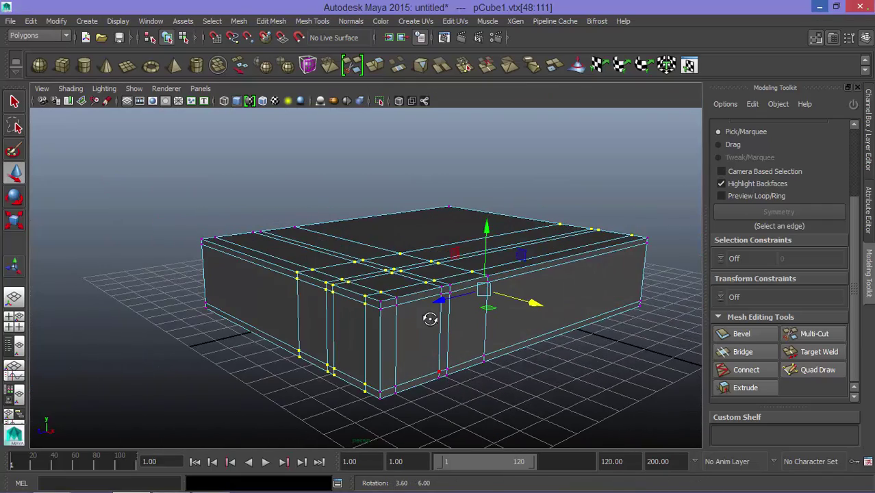
alt+middle_drag(414, 312, 406, 294)
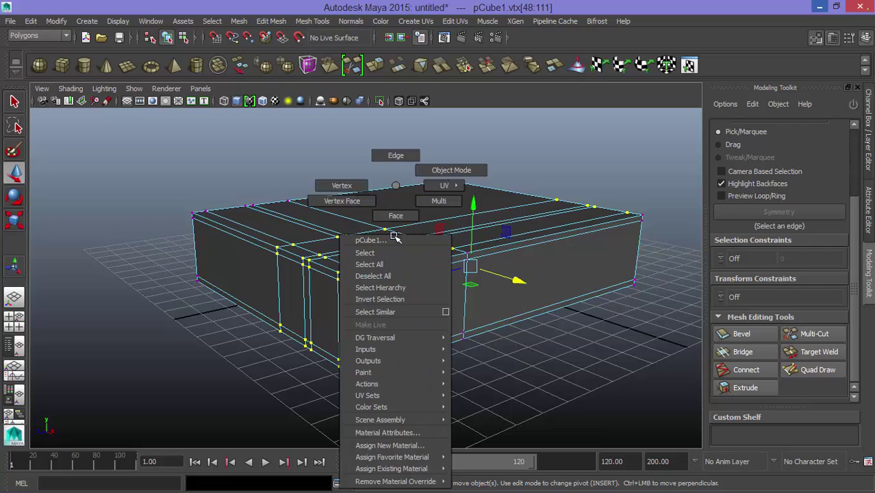
right_drag(395, 185, 414, 176)
click(398, 282)
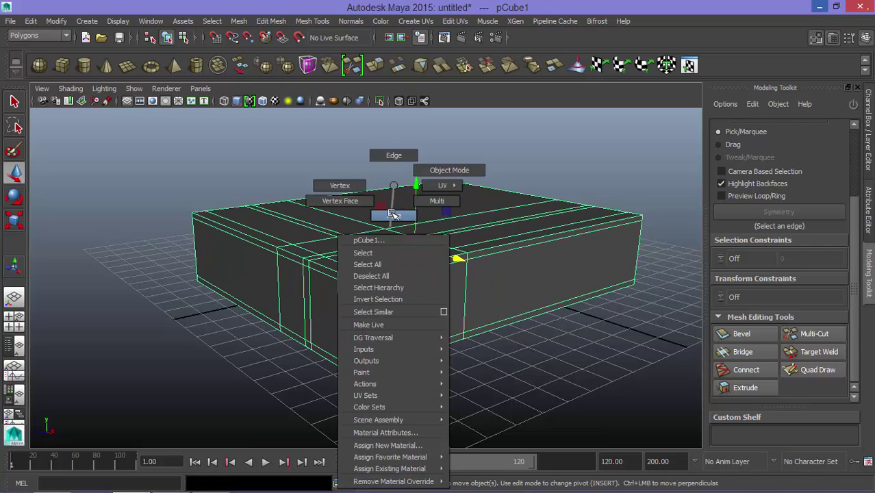
right_drag(391, 289, 391, 304)
click(391, 307)
shift+click(433, 293)
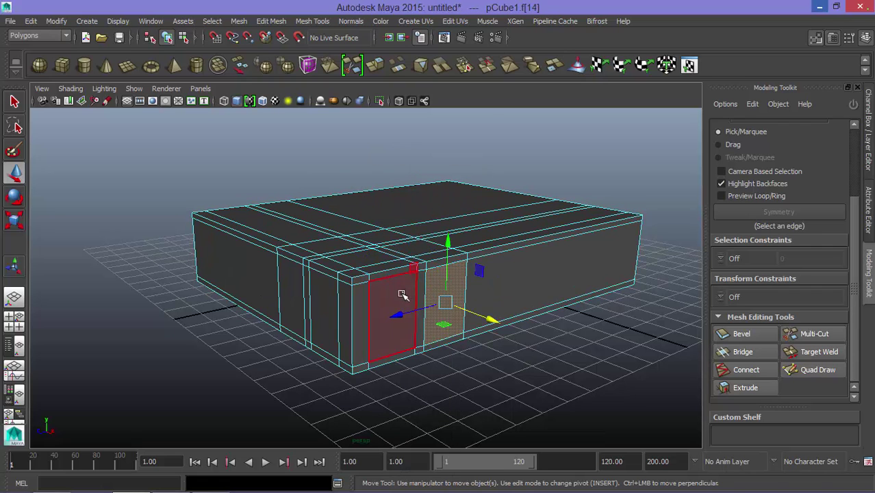
shift+click(326, 295)
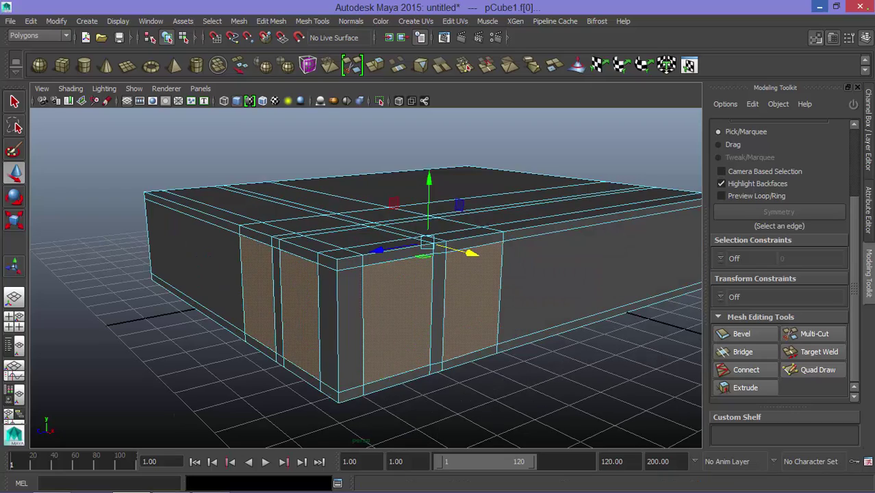
click(171, 479)
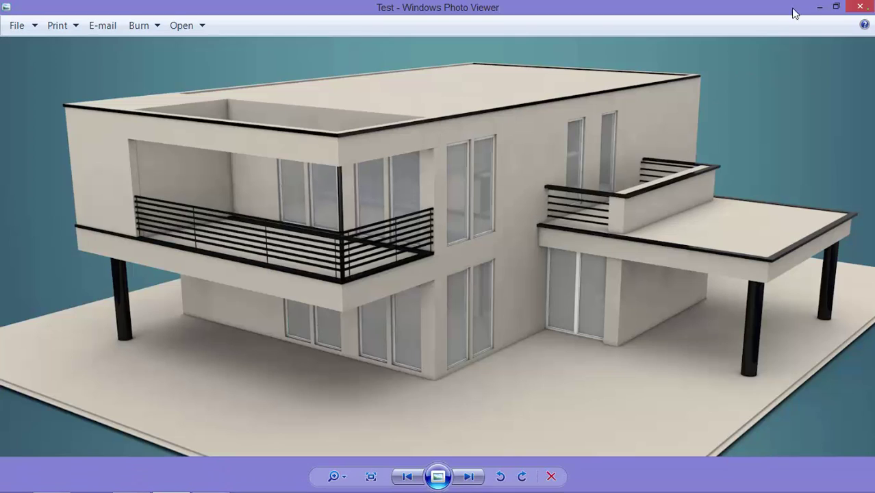
click(820, 6)
Step: In vertex mode from the side view, raise the top row of vertices slightly
alt+drag(427, 297, 370, 274)
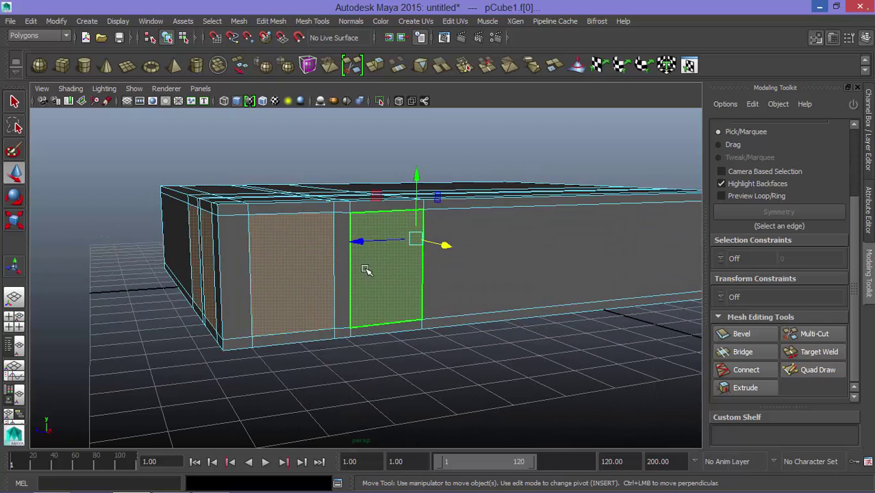
right_drag(361, 186, 361, 230)
click(307, 185)
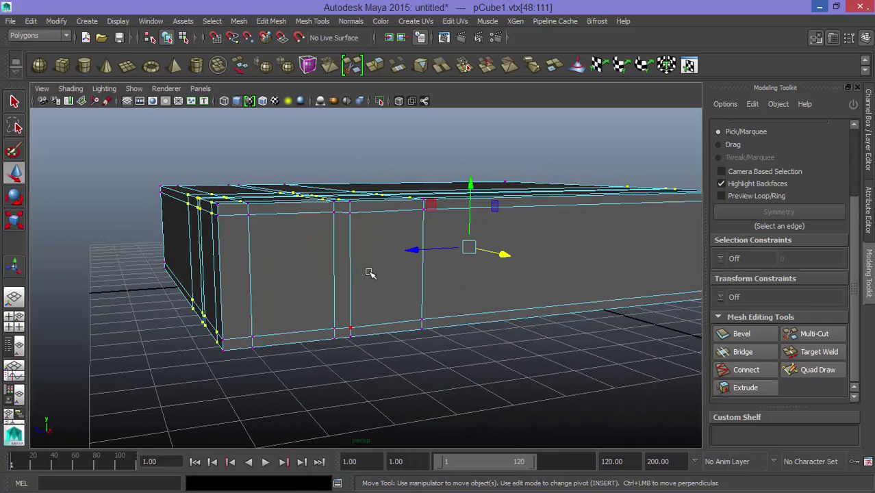
key(space)
key(space)
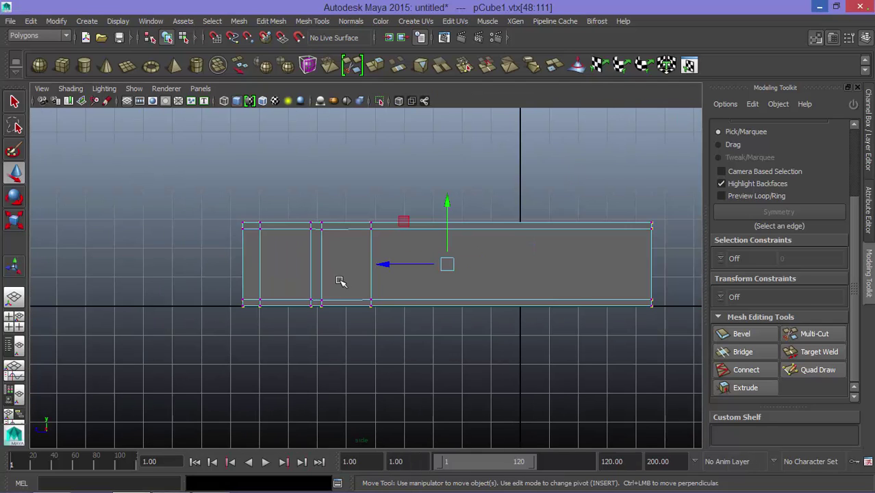
alt+middle_drag(370, 272, 308, 277)
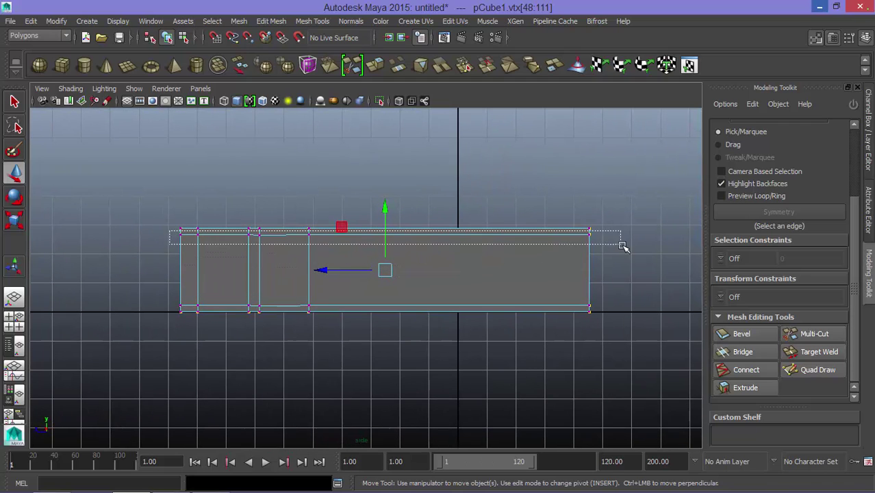
drag(295, 268, 625, 245)
drag(387, 171, 386, 170)
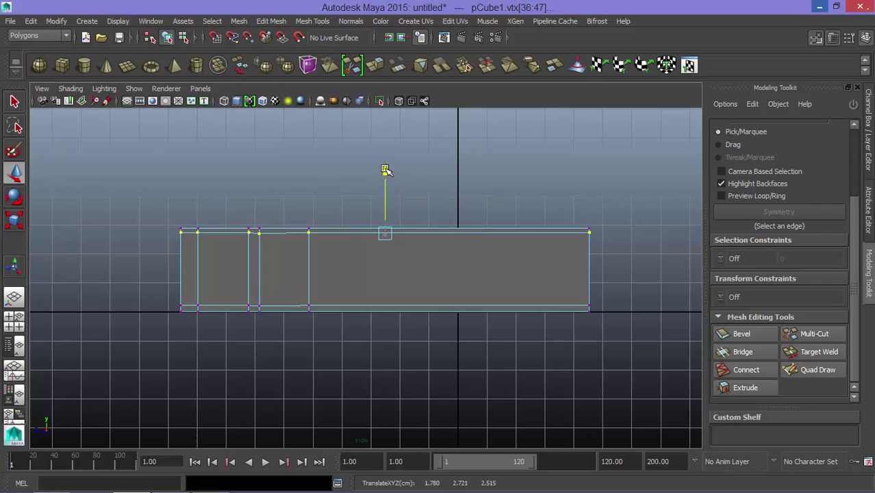
Step: Marquee the bottom row of vertices and lower it slightly
drag(164, 286, 217, 303)
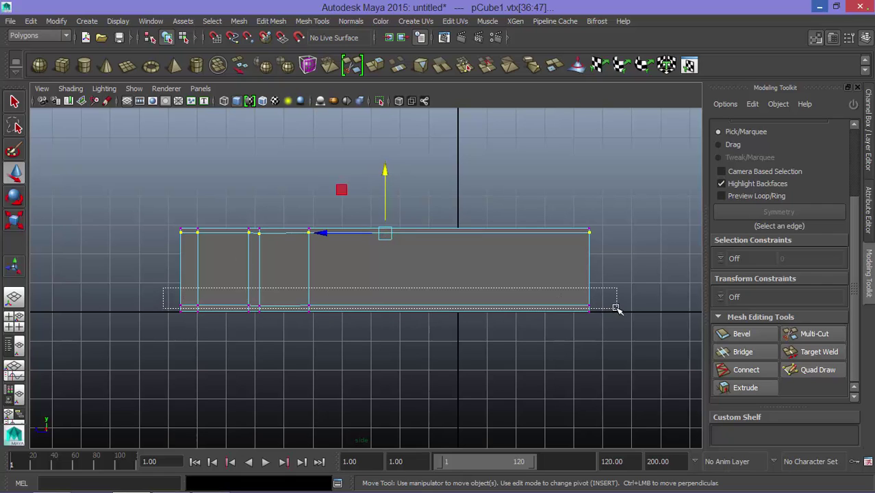
drag(490, 306, 618, 310)
mouse_move(385, 248)
mouse_down()
mouse_move(366, 276)
mouse_move(391, 230)
mouse_up()
key(space)
key(space)
Step: Extrude the selected front faces and push them inward to recess the window panels
right_drag(390, 231, 401, 247)
click(407, 253)
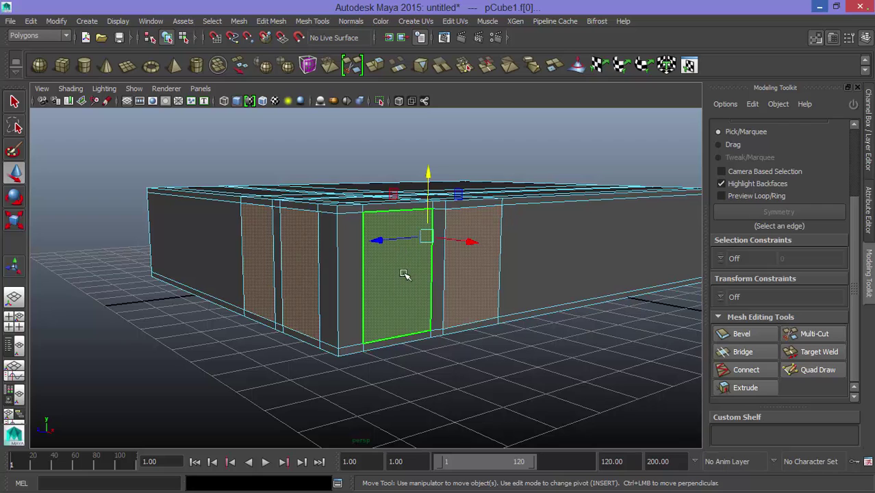
alt+drag(404, 274, 414, 248)
shift+right_drag(414, 248, 396, 231)
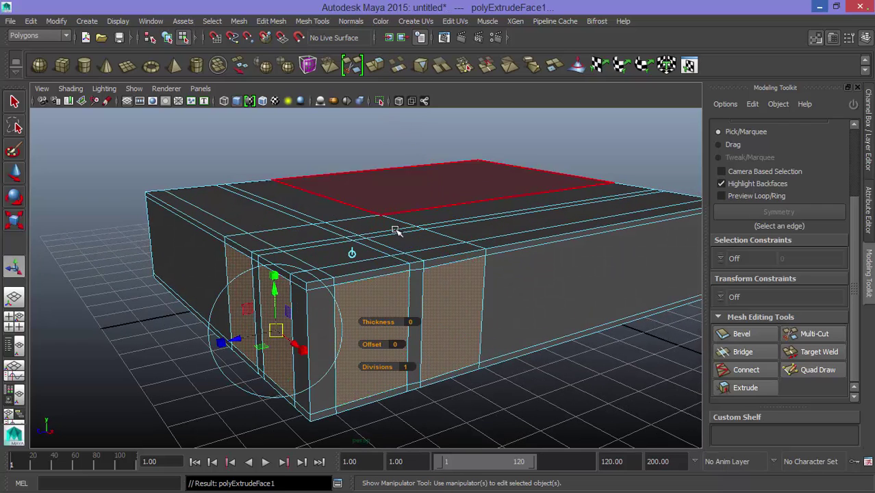
drag(276, 329, 244, 342)
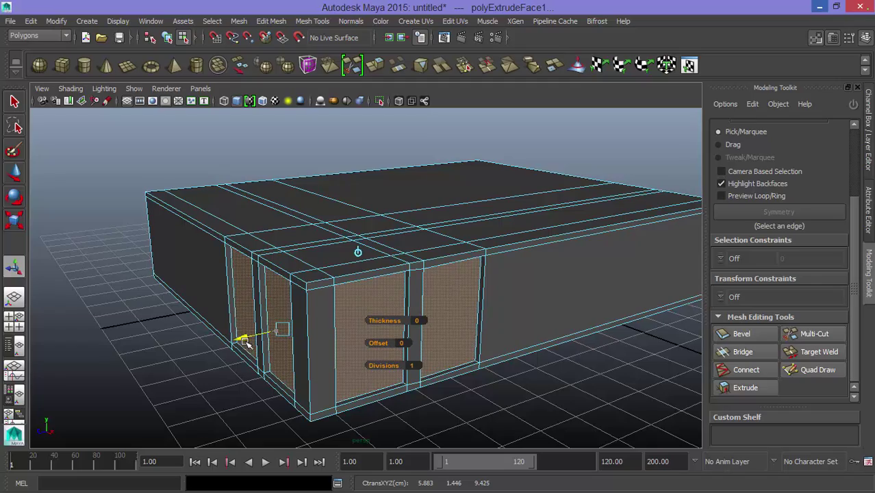
mouse_move(332, 338)
alt+mouse_down()
mouse_move(340, 346)
mouse_move(321, 351)
alt+mouse_up()
Step: Check the recess in the X-ray top view, then clear the face selection
key(space)
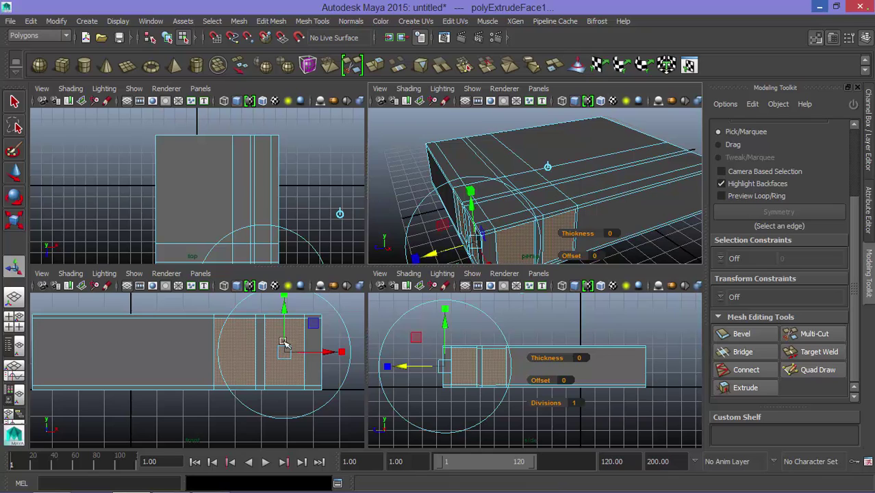
key(space)
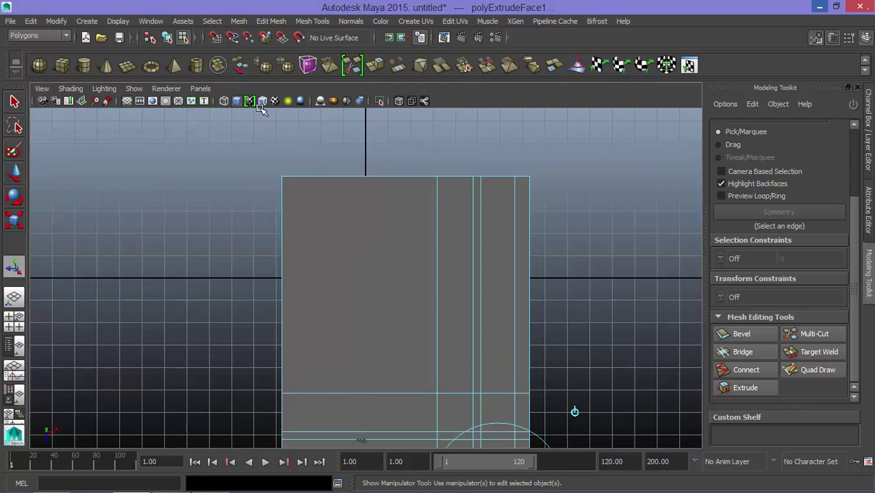
click(233, 102)
scroll(474, 273, up, 2)
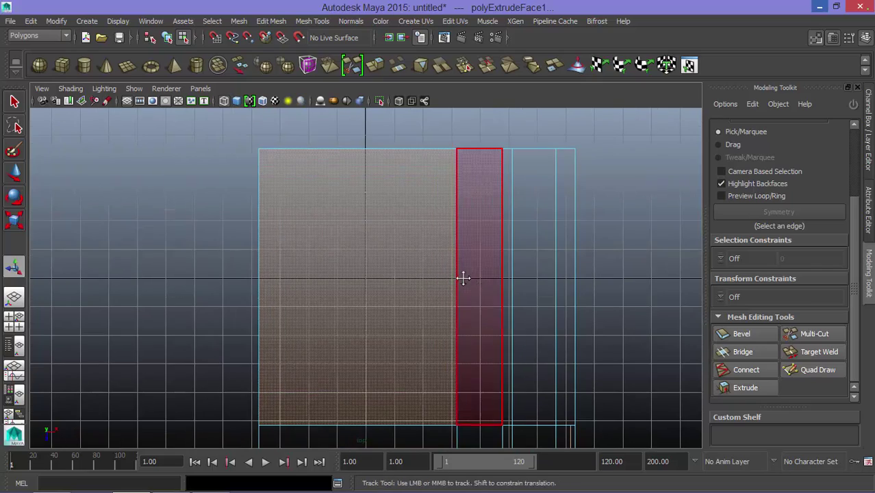
mouse_move(474, 273)
alt+middle_down()
mouse_move(494, 270)
mouse_move(390, 238)
alt+middle_up()
scroll(494, 269, up, 3)
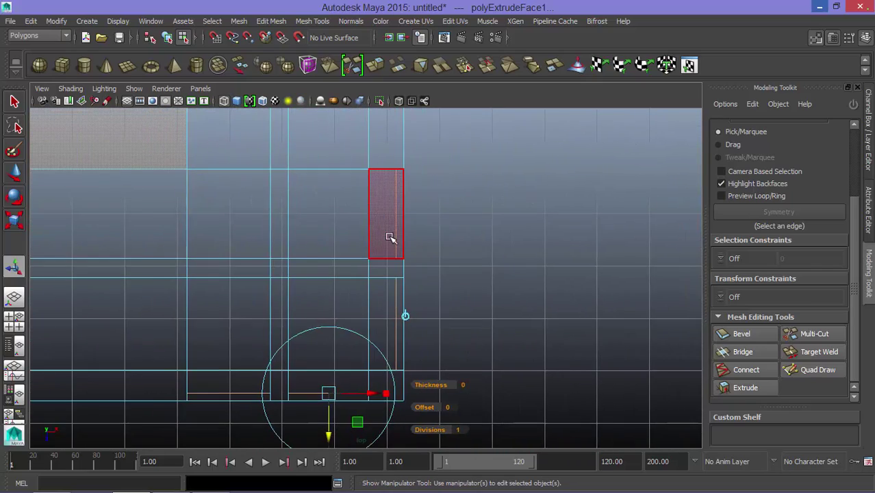
key(space)
key(space)
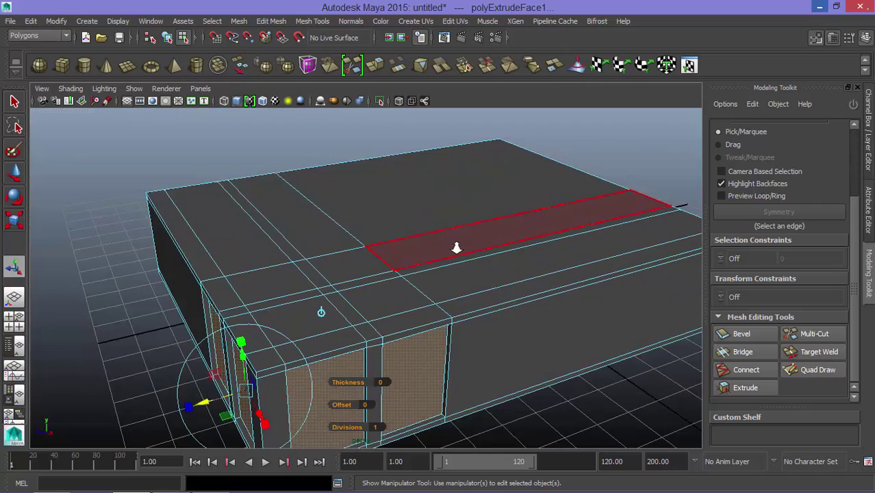
mouse_move(455, 248)
alt+mouse_down()
mouse_move(431, 260)
mouse_move(371, 328)
mouse_move(421, 296)
mouse_move(364, 295)
alt+mouse_up()
key(F8)
Step: Create a new polygon cube, pull it up into a tall pillar and slide it along the wall
click(59, 62)
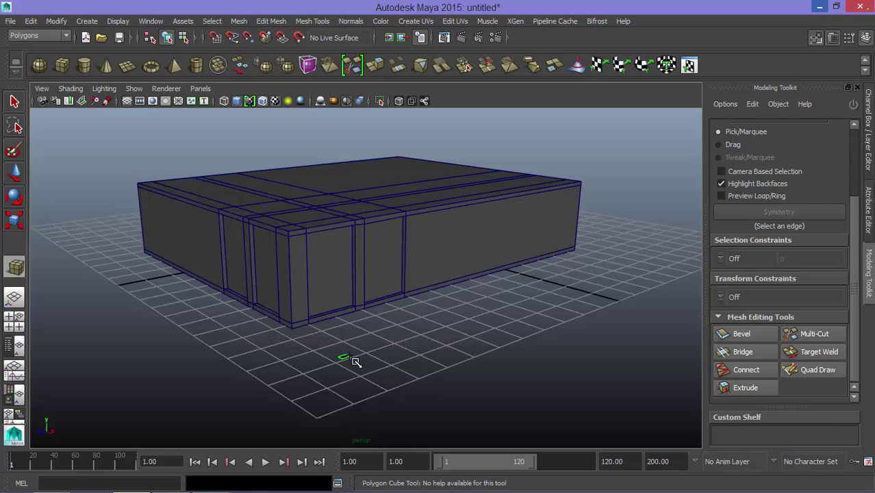
drag(356, 362, 335, 206)
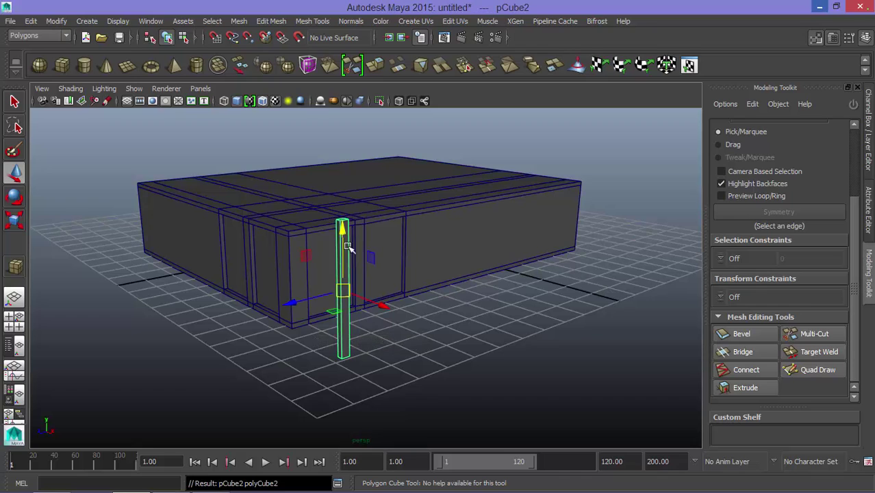
alt+drag(387, 277, 365, 276)
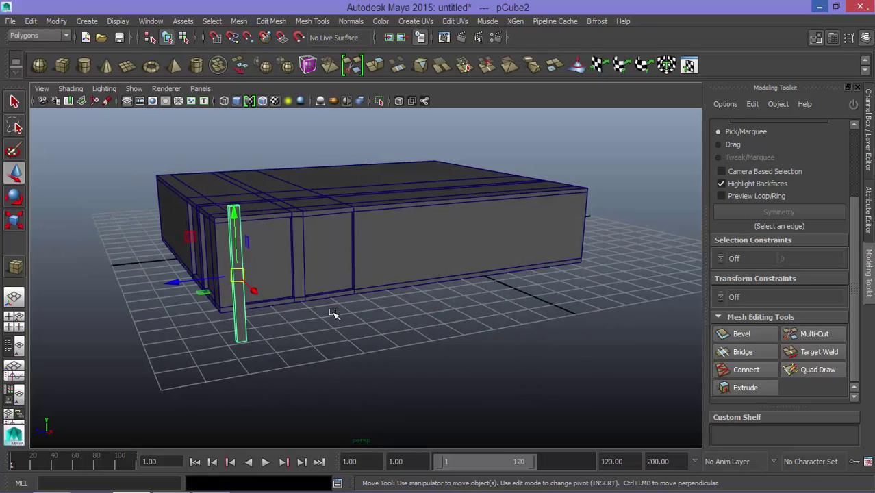
mouse_move(176, 281)
mouse_down()
mouse_move(312, 274)
mouse_move(380, 300)
mouse_up()
drag(381, 269, 346, 253)
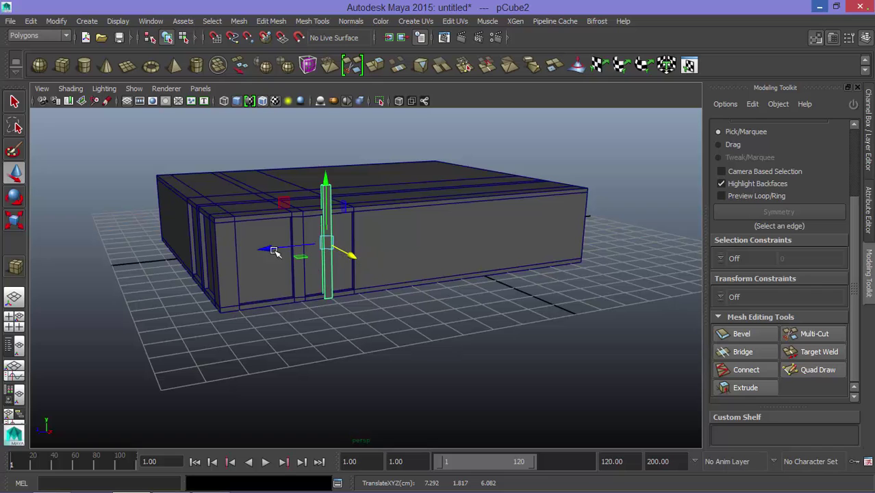
scroll(335, 267, up, 3)
scroll(342, 247, down, 1)
scroll(354, 223, down, 1)
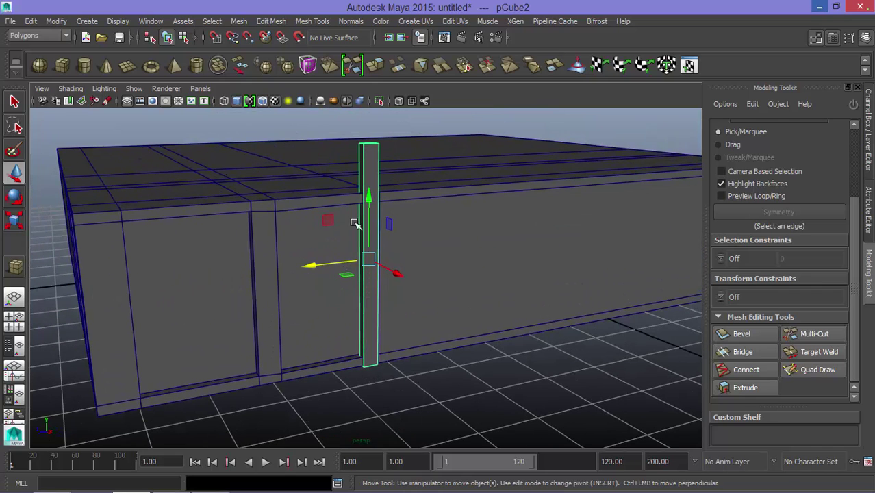
Step: Maximize the side view and display it as wireframe, framing both the pillar and the wall
key(space)
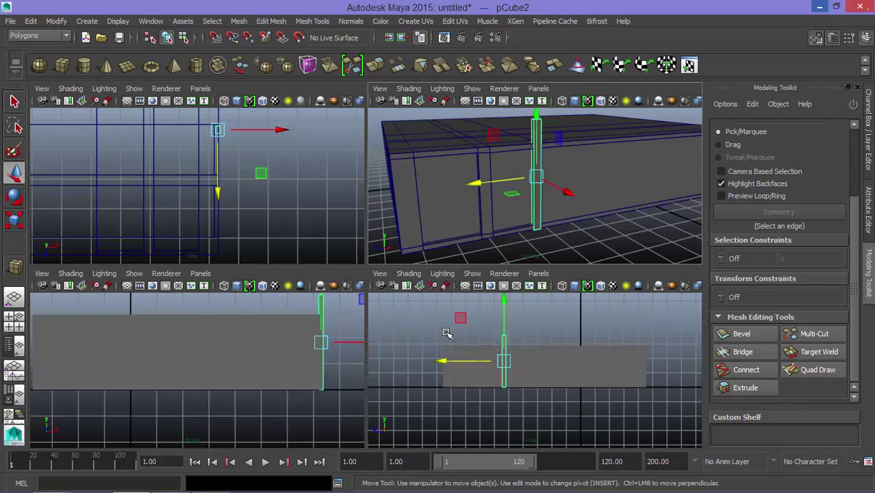
key(space)
scroll(329, 250, up, 2)
scroll(287, 206, up, 2)
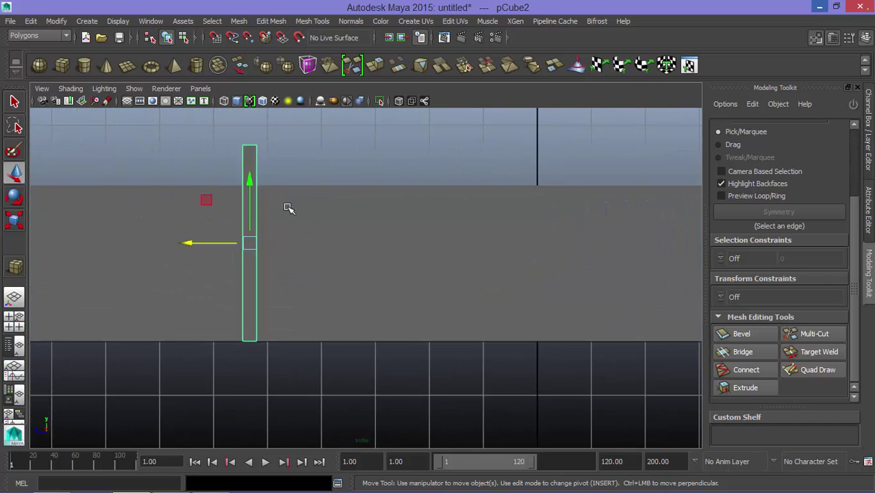
click(263, 100)
alt+middle_drag(270, 227, 268, 118)
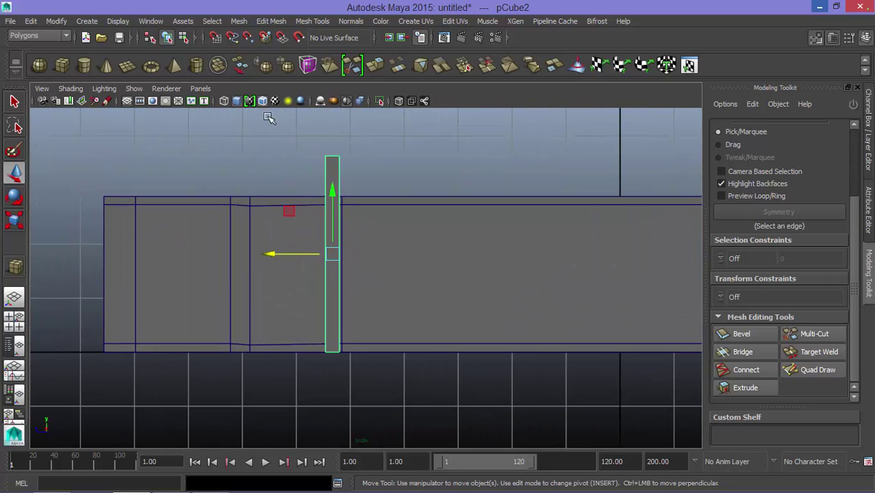
click(263, 100)
click(225, 101)
scroll(336, 231, up, 2)
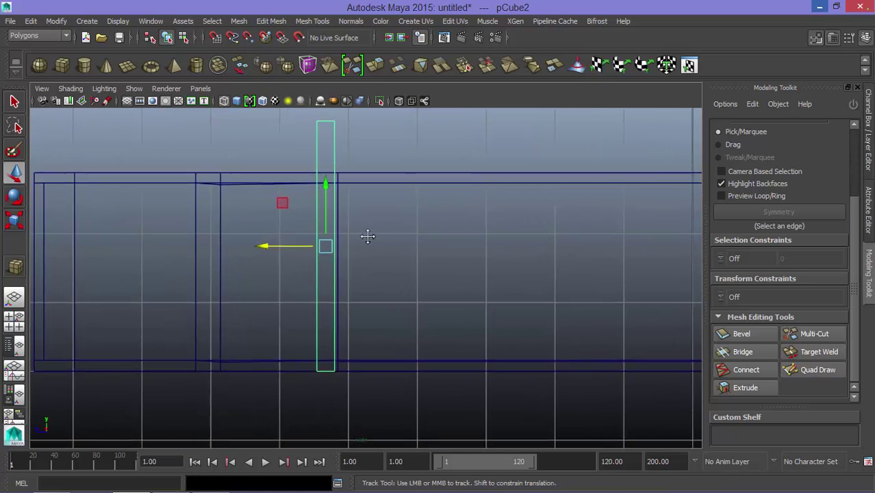
scroll(373, 238, up, 1)
scroll(367, 219, down, 3)
scroll(361, 204, up, 2)
scroll(363, 182, up, 1)
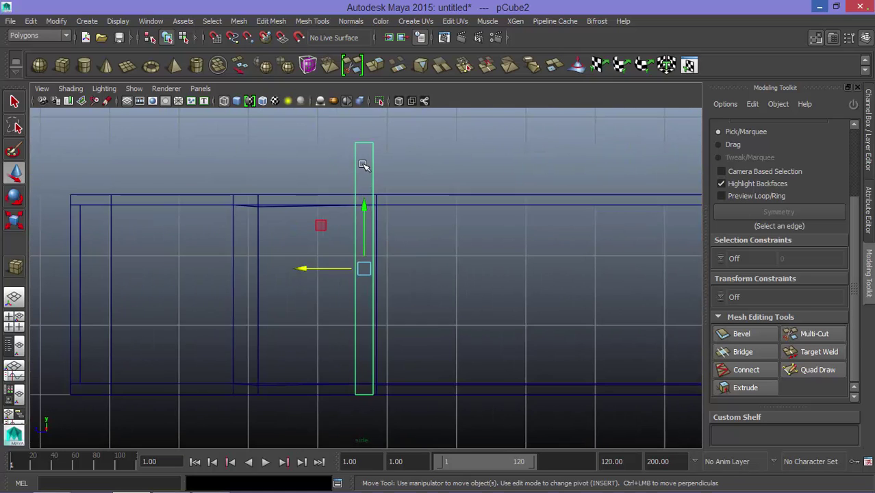
Step: In vertex mode, snap the pillar's top and bottom to the wall's edges and narrow one side
right_click(363, 164)
click(329, 164)
drag(336, 127, 453, 180)
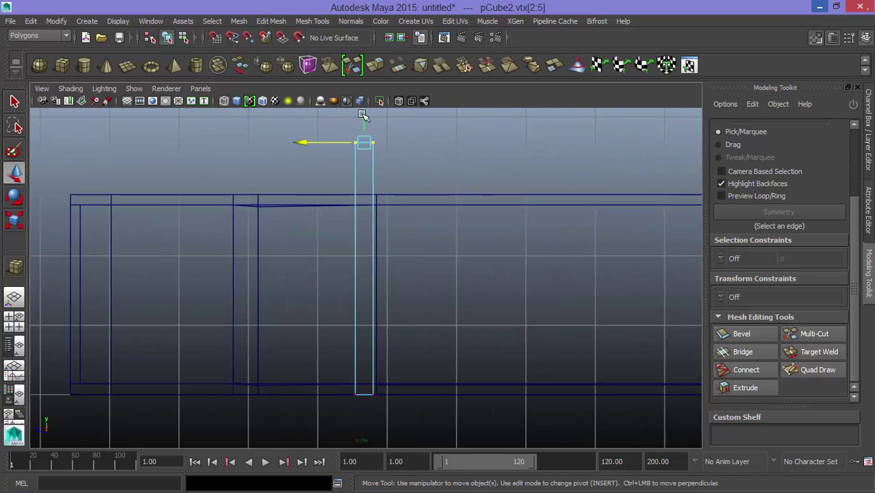
drag(365, 120, 388, 169)
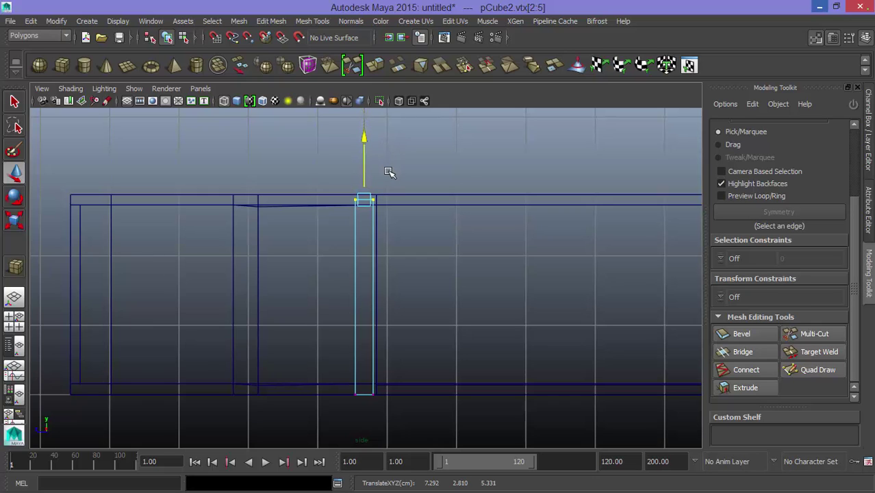
alt+middle_drag(406, 204, 410, 182)
drag(438, 371, 335, 339)
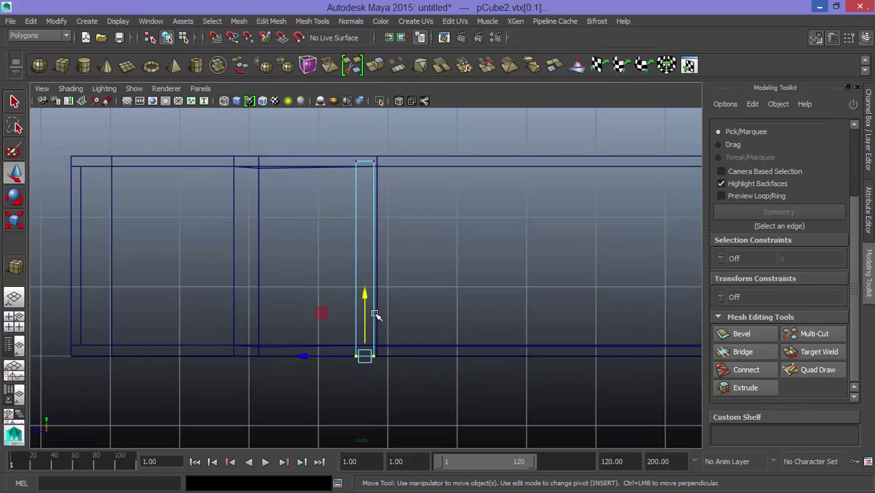
drag(332, 149, 356, 379)
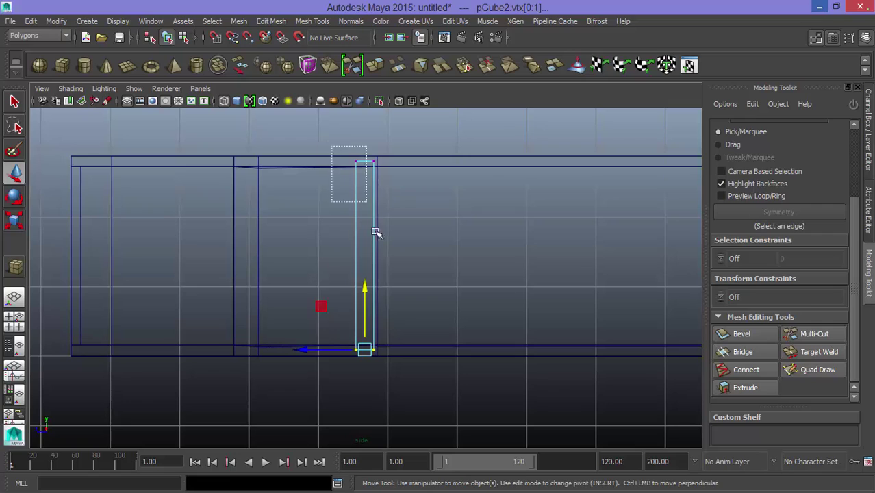
drag(296, 256, 299, 256)
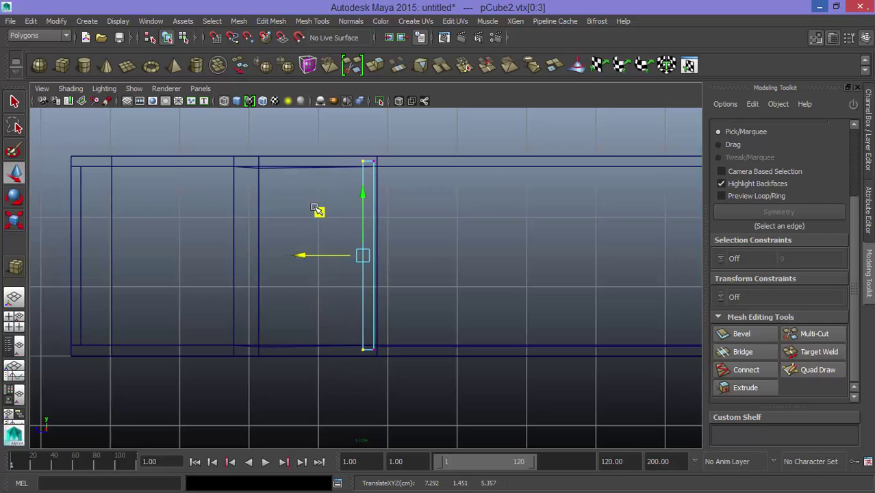
Step: Check the pillar in perspective, then shift its bottom vertices to straighten it and nudge it right
right_drag(371, 185, 417, 171)
click(372, 209)
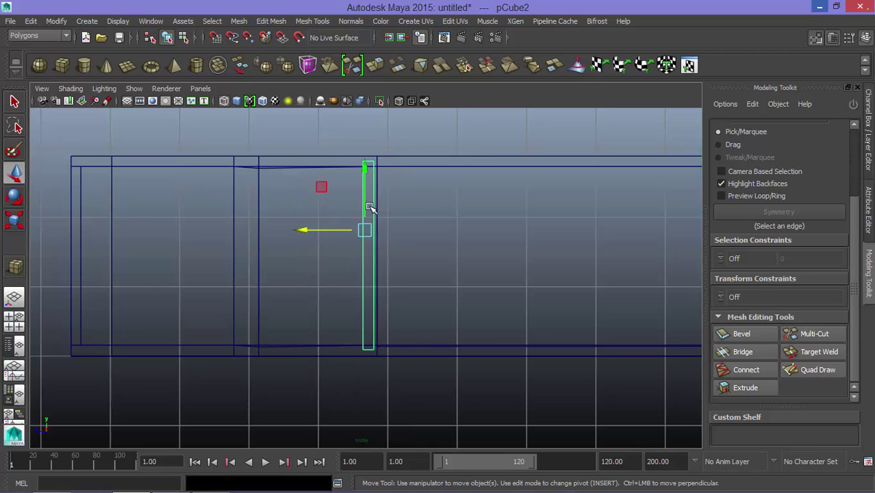
key(space)
key(space)
mouse_move(413, 249)
alt+mouse_down()
mouse_move(443, 240)
mouse_move(410, 244)
mouse_move(371, 227)
mouse_move(404, 239)
alt+mouse_up()
key(space)
key(space)
scroll(371, 246, up, 2)
right_click(368, 186)
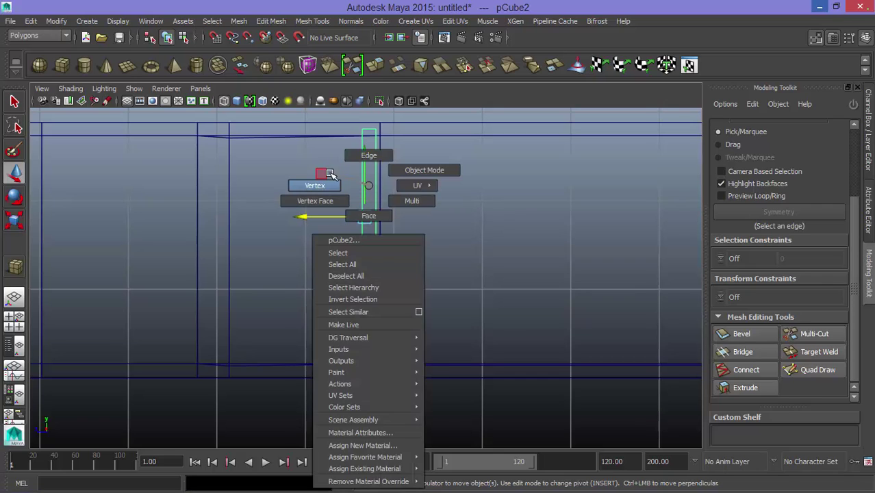
click(330, 173)
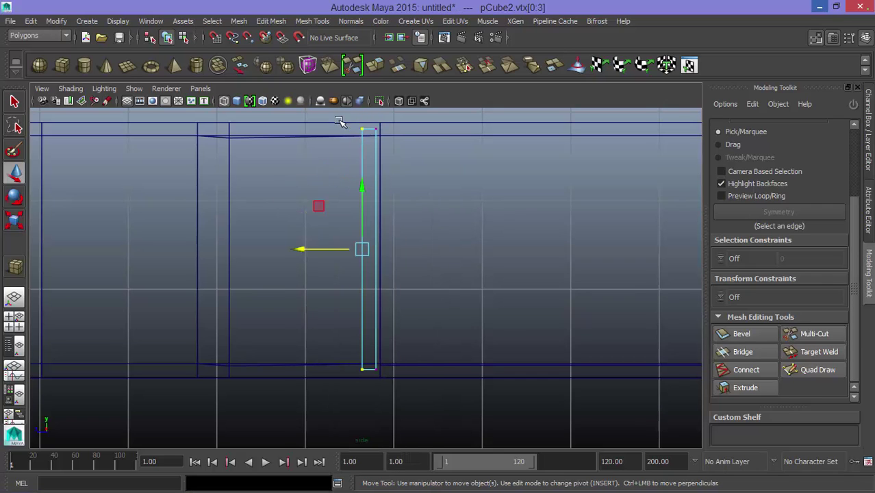
drag(440, 376, 334, 292)
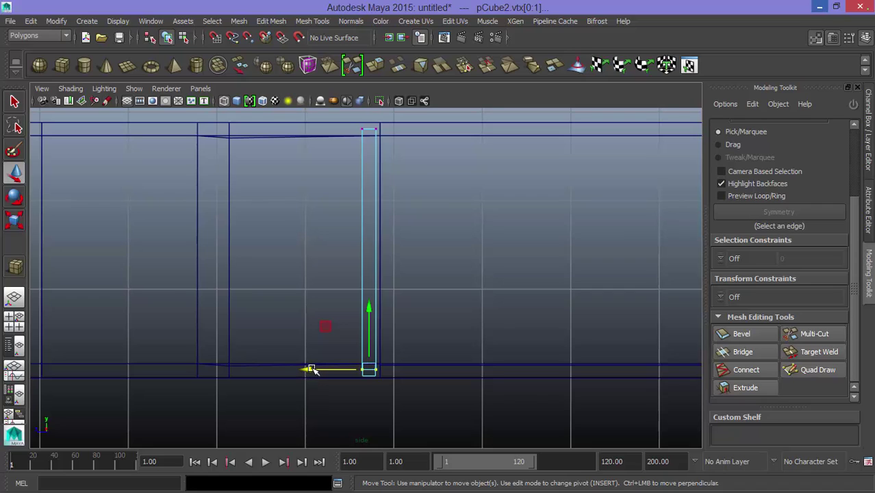
drag(312, 369, 314, 369)
drag(341, 120, 474, 378)
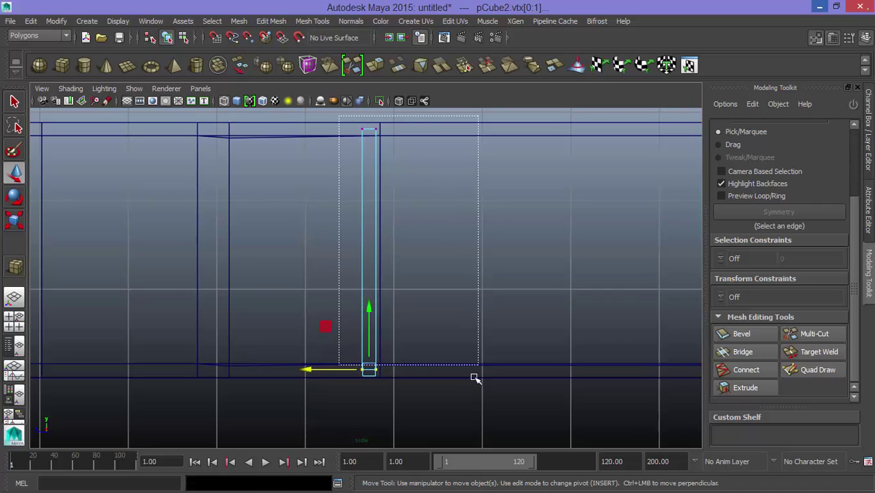
drag(307, 252, 310, 248)
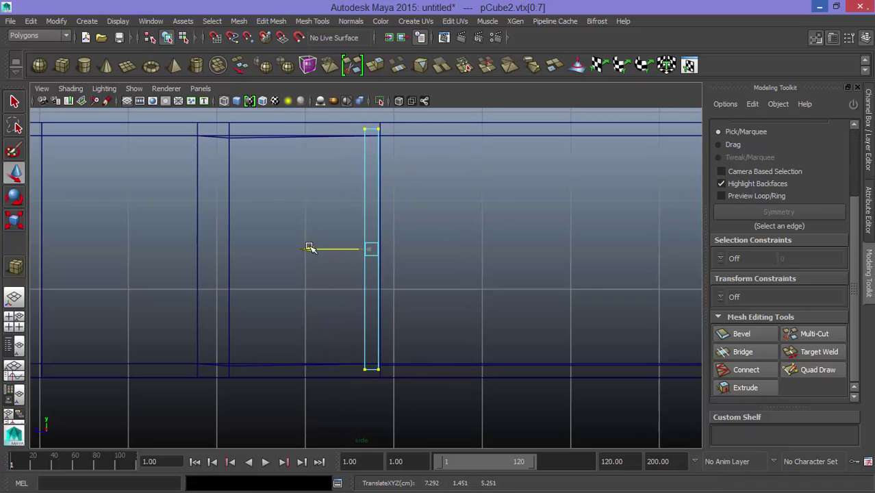
Step: Fine-tune the pillar's position against the wall and move its left side right to slim it
key(space)
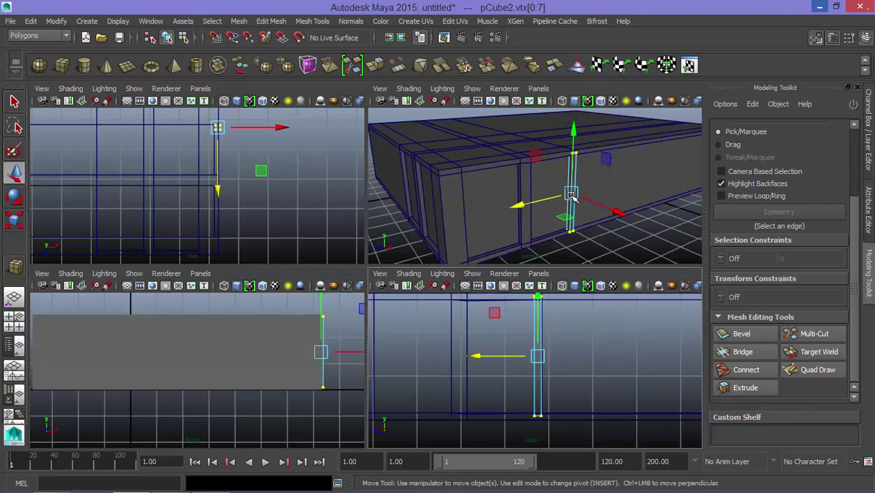
key(space)
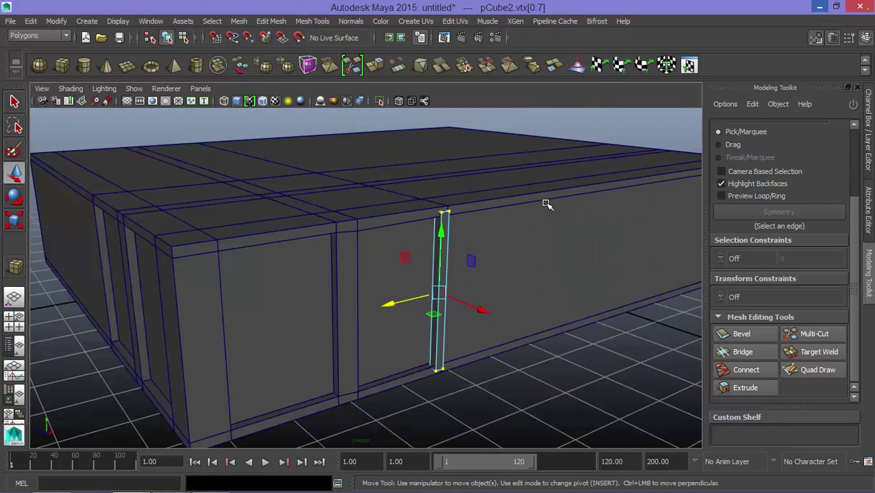
drag(392, 305, 388, 304)
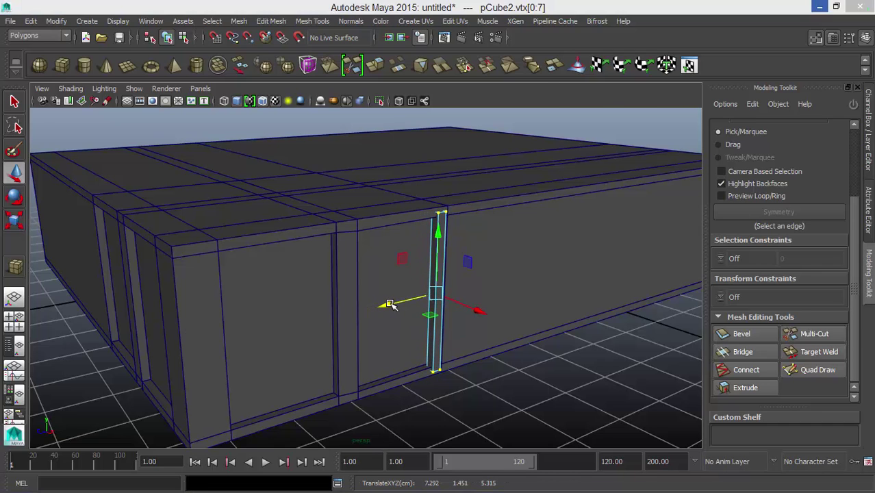
key(space)
key(space)
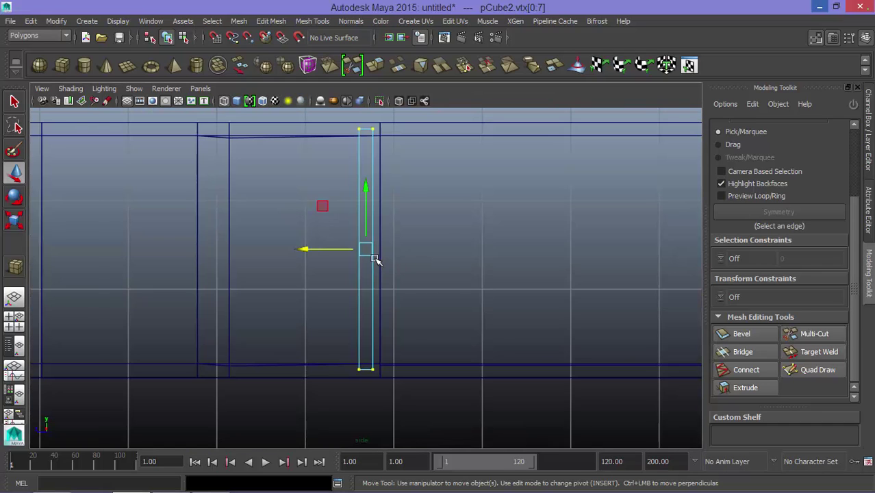
scroll(370, 250, down, 1)
scroll(383, 226, down, 2)
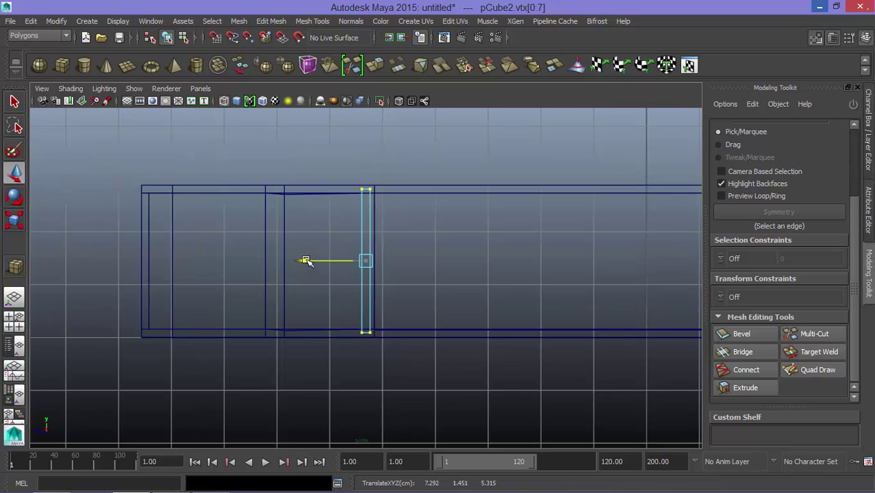
drag(308, 265, 309, 261)
scroll(353, 233, up, 1)
scroll(355, 231, up, 1)
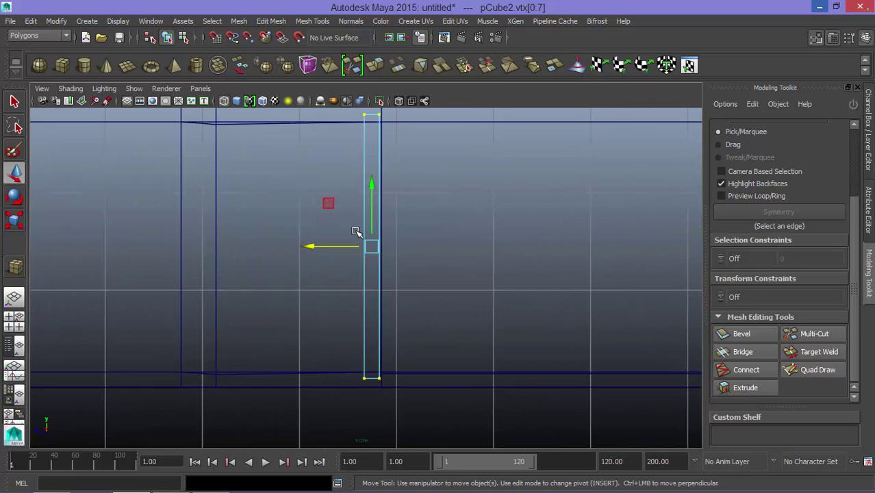
scroll(411, 205, up, 1)
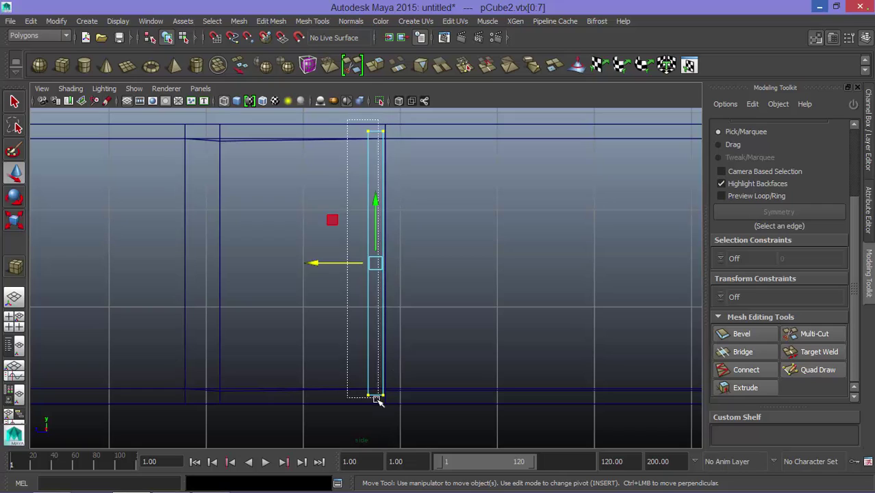
drag(388, 282, 371, 420)
drag(306, 265, 314, 264)
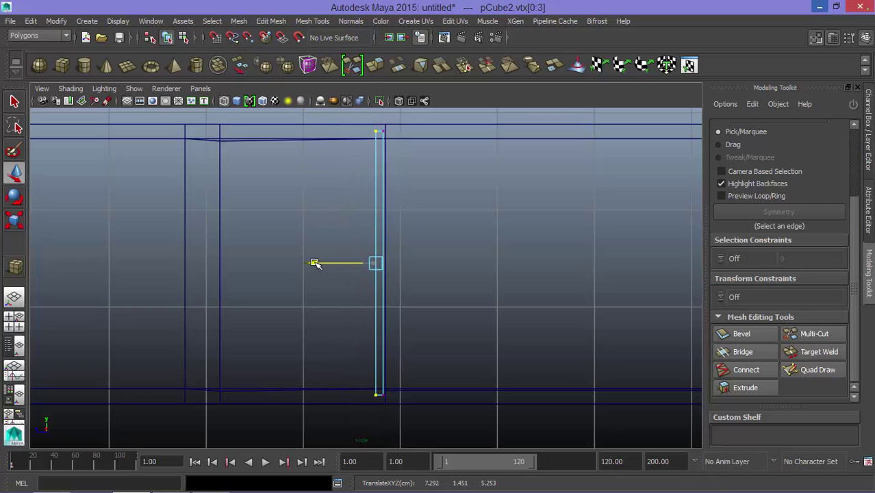
key(space)
key(space)
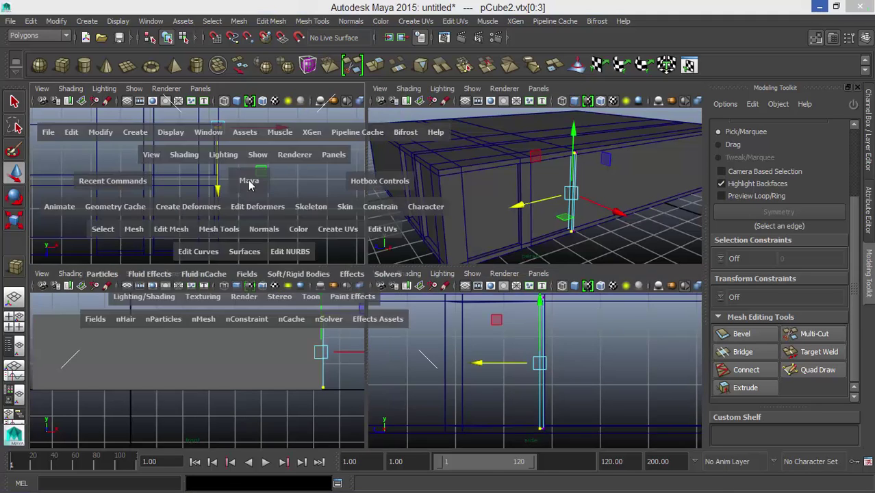
Step: In top view, slide all pillar vertices to align its footprint with the wall's outer line
alt+middle_drag(437, 134, 384, 242)
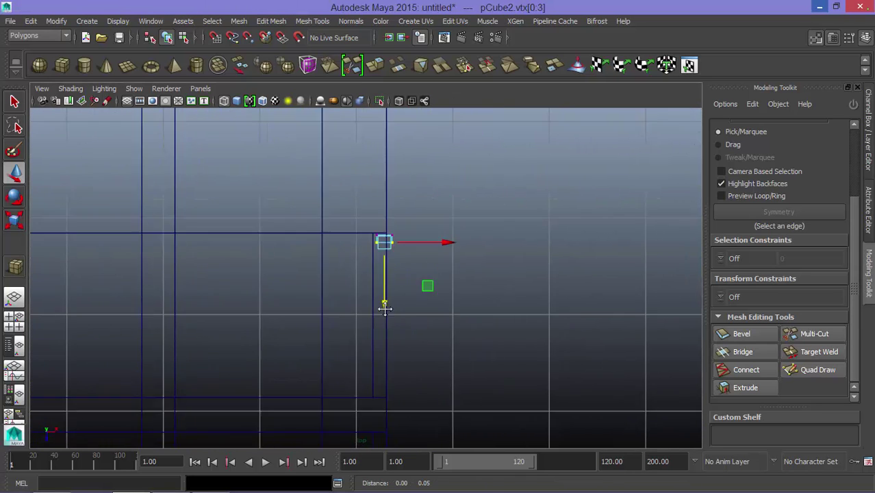
scroll(406, 230, up, 2)
scroll(411, 227, up, 2)
scroll(418, 226, up, 2)
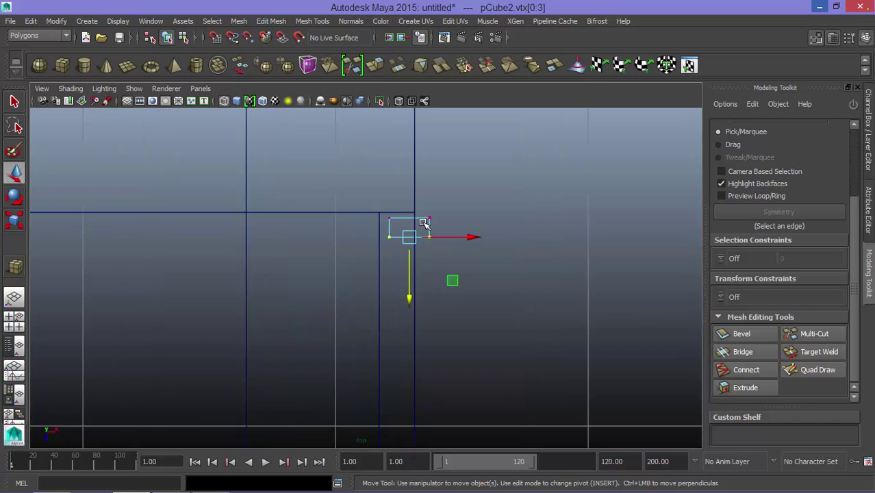
drag(356, 195, 493, 300)
drag(473, 228, 462, 231)
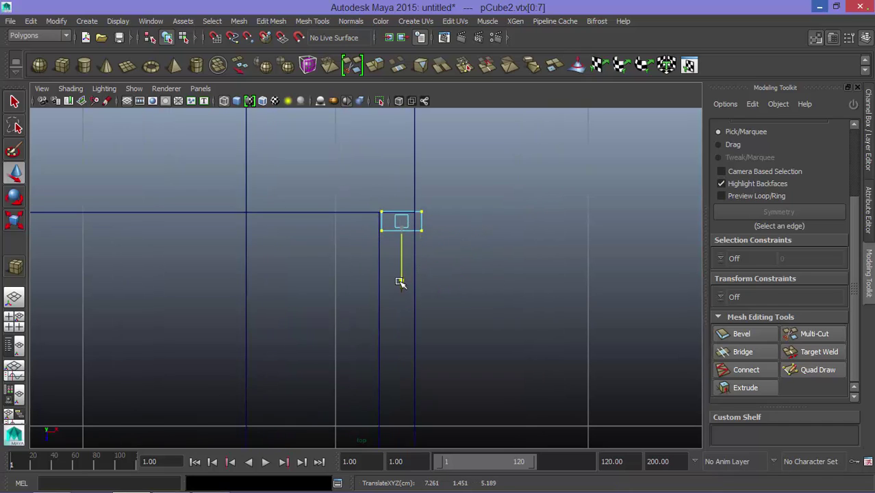
scroll(413, 257, up, 2)
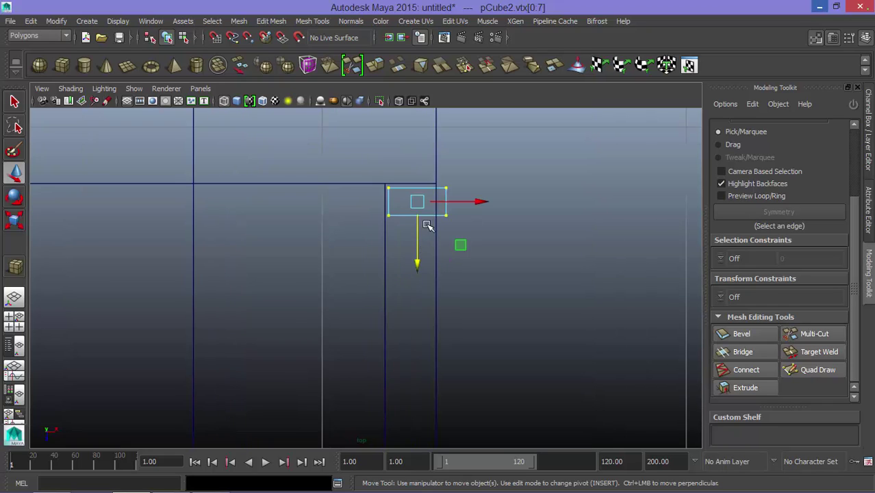
alt+middle_drag(428, 216, 419, 254)
scroll(439, 282, up, 2)
drag(439, 282, 436, 275)
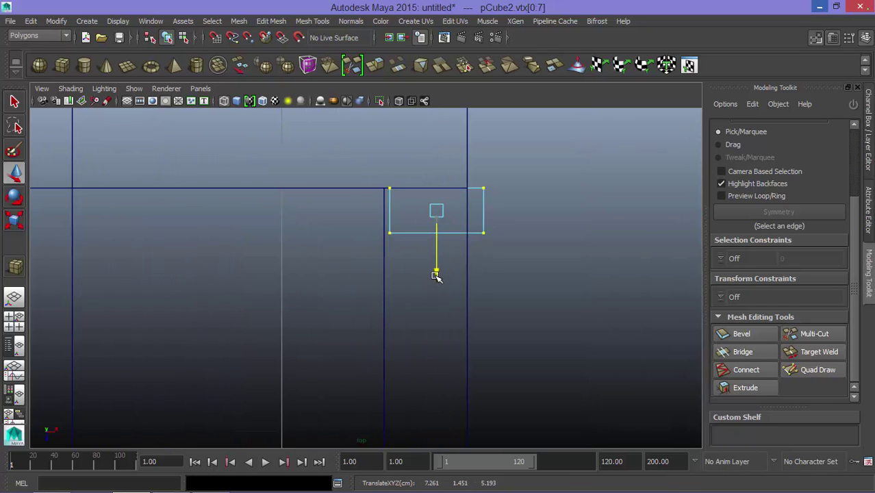
drag(498, 217, 524, 216)
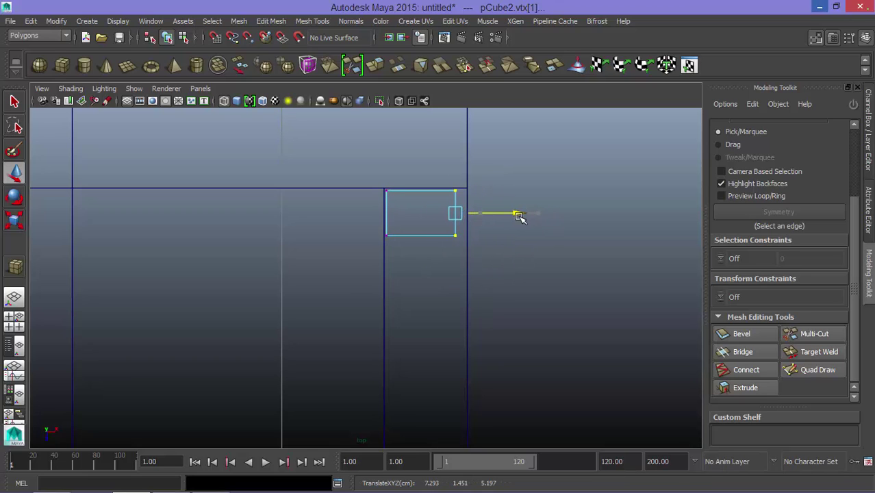
Step: Move the pillar's right-side vertices inward in top view to narrow it inside the wall corner
key(space)
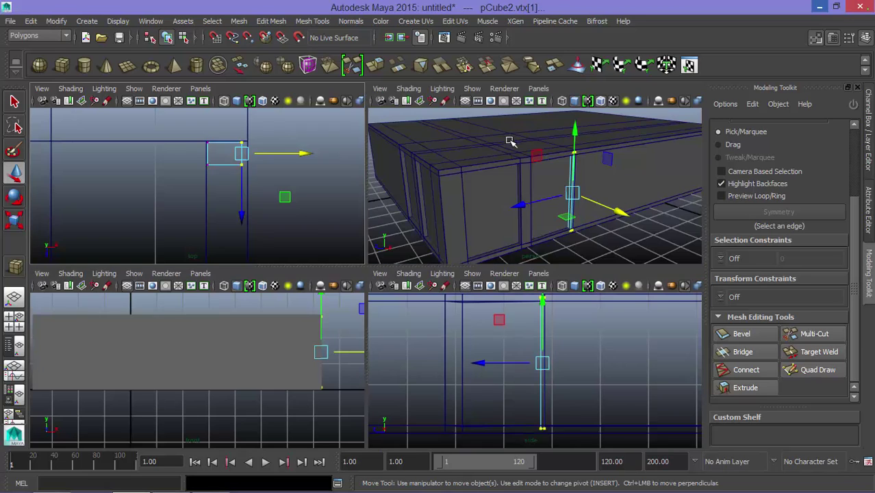
key(space)
mouse_move(498, 248)
alt+mouse_down()
mouse_move(471, 260)
mouse_move(479, 254)
alt+mouse_up()
key(space)
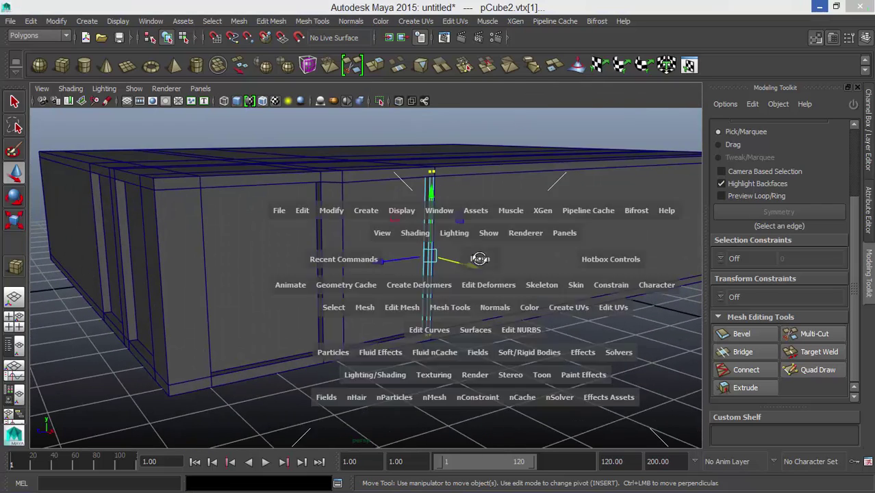
key(space)
mouse_move(355, 219)
mouse_down()
mouse_move(438, 277)
mouse_move(422, 294)
mouse_up()
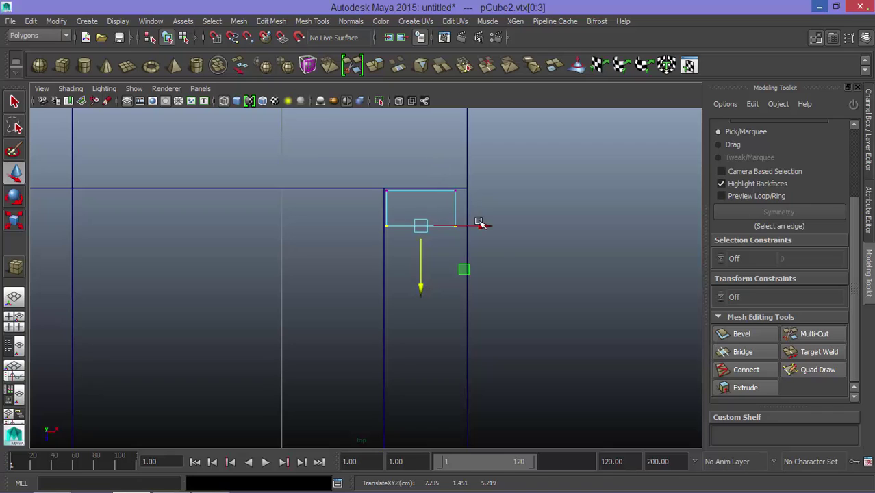
key(ctrl+z)
click(428, 221)
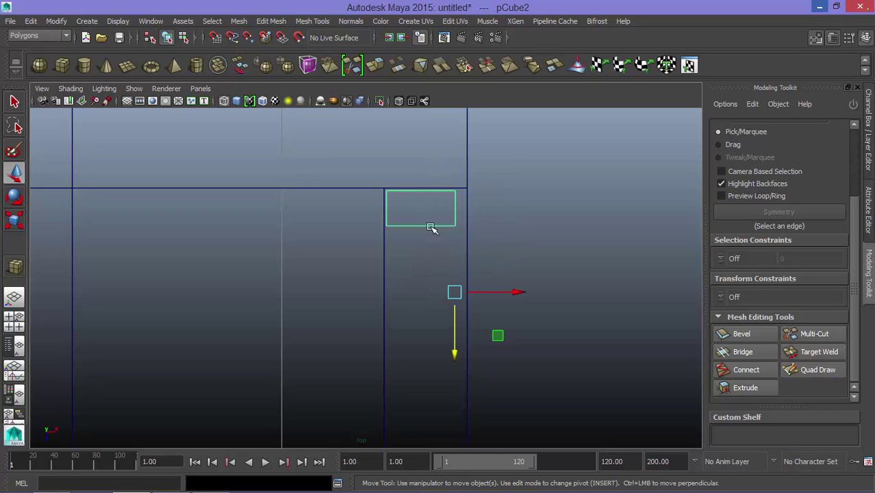
right_drag(429, 209, 384, 188)
drag(489, 254, 438, 179)
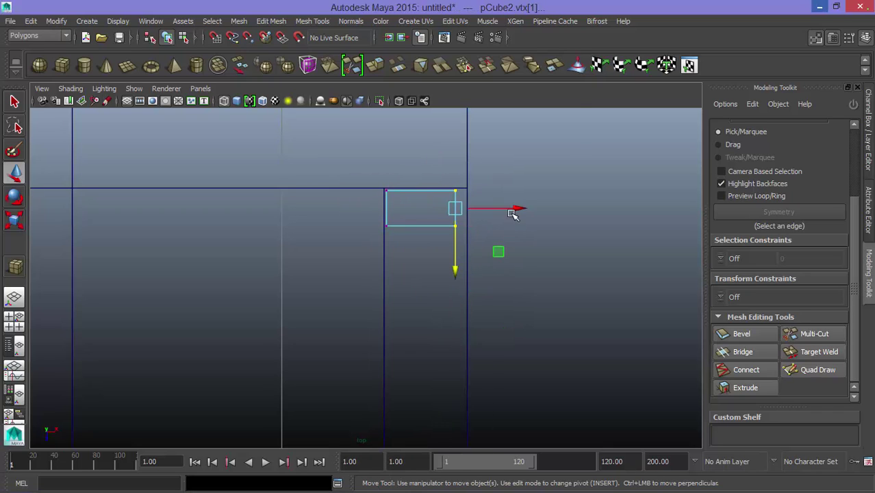
drag(516, 208, 512, 208)
Step: Check the narrowed pillar in perspective view and clear the vertex selection
key(space)
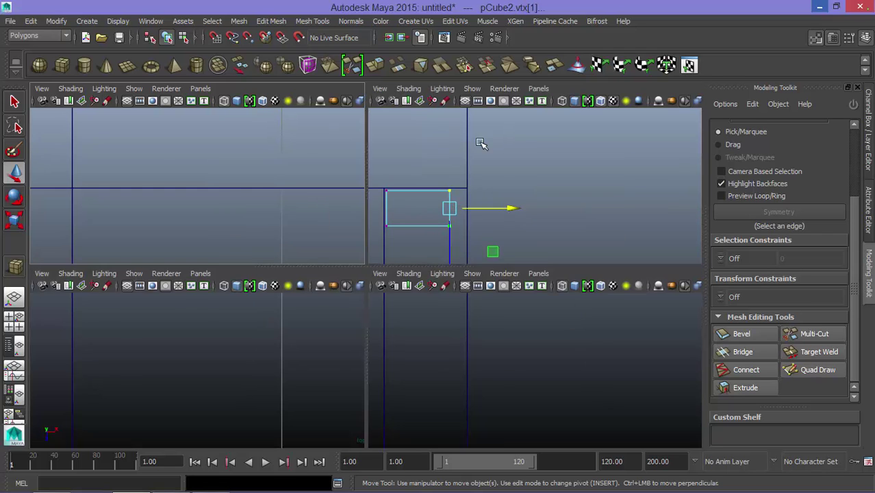
key(space)
mouse_move(418, 325)
alt+mouse_down()
mouse_move(385, 303)
mouse_move(417, 326)
alt+mouse_up()
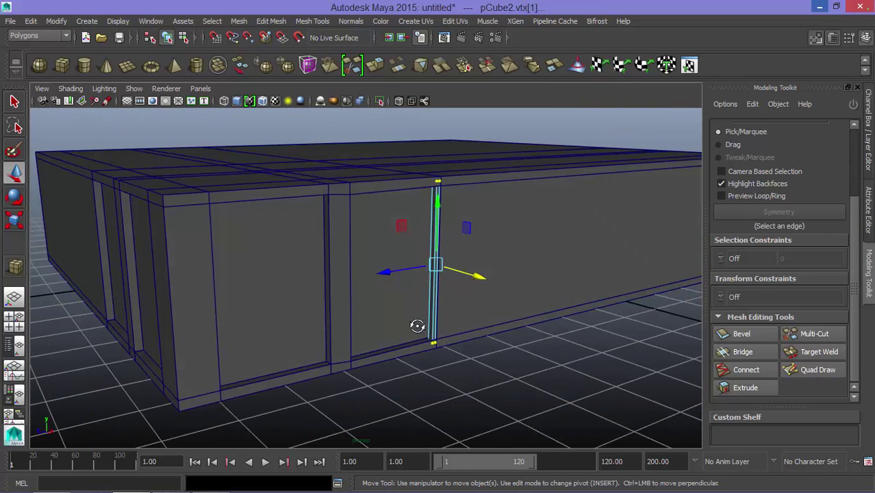
click(475, 340)
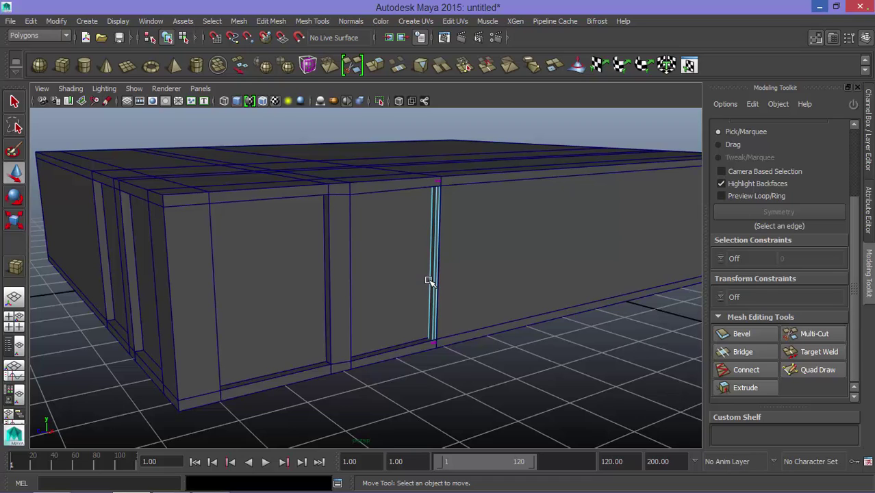
key(space)
key(space)
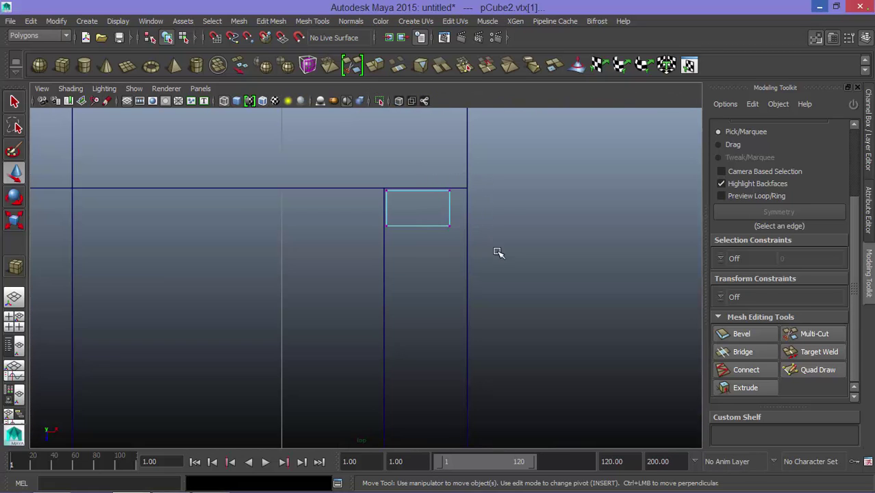
Step: Tweak the pillar's right-side vertices, return to object mode, and review it from perspective and top
click(506, 210)
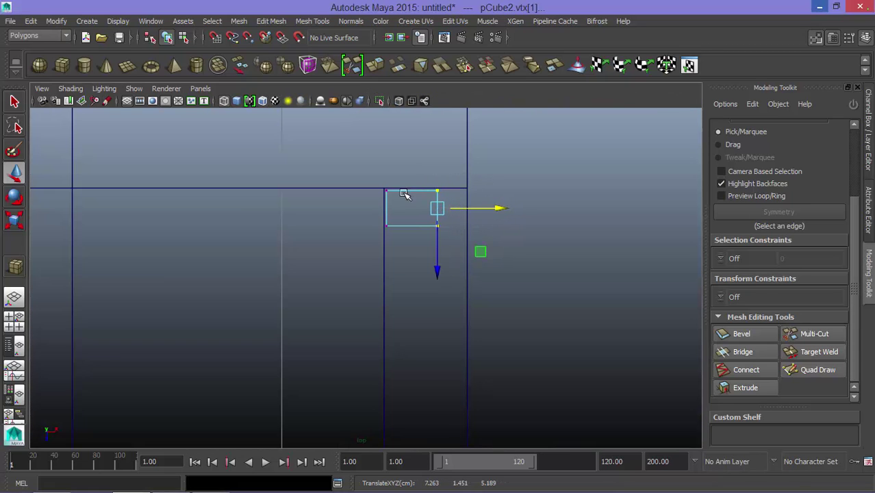
right_drag(405, 207, 476, 168)
click(439, 245)
key(space)
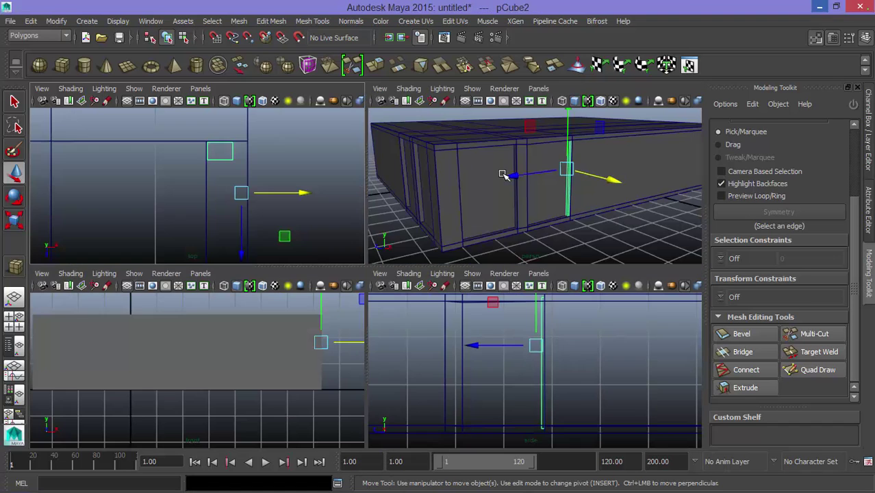
key(space)
mouse_move(410, 294)
alt+mouse_down()
mouse_move(408, 323)
mouse_move(420, 335)
mouse_move(498, 339)
mouse_move(429, 338)
mouse_move(433, 303)
alt+mouse_up()
key(space)
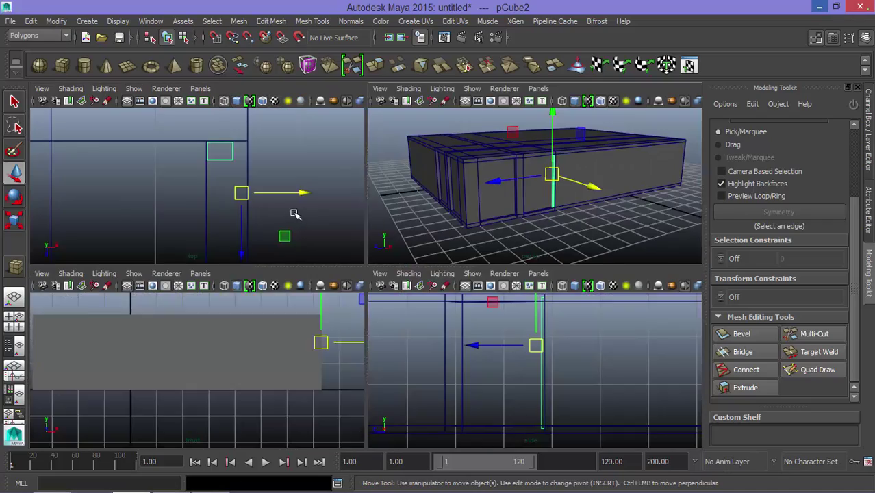
key(space)
scroll(406, 228, down, 3)
scroll(400, 270, up, 1)
scroll(398, 268, up, 1)
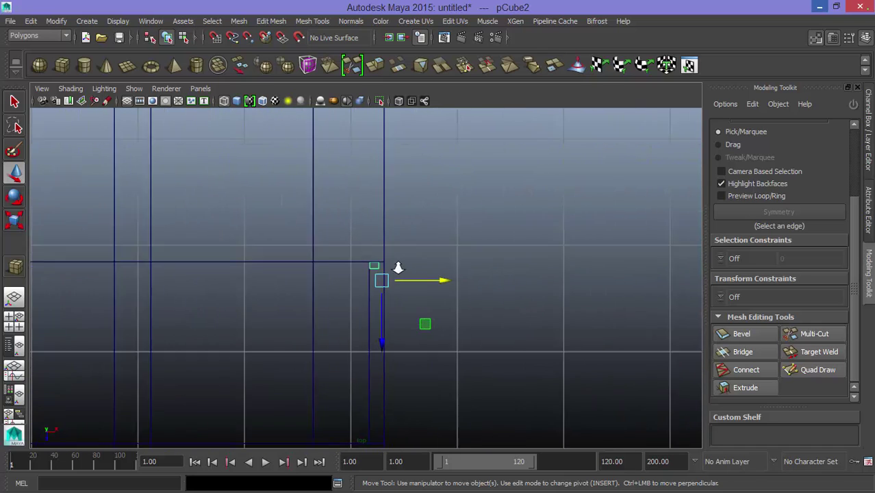
scroll(397, 268, up, 1)
scroll(405, 266, up, 2)
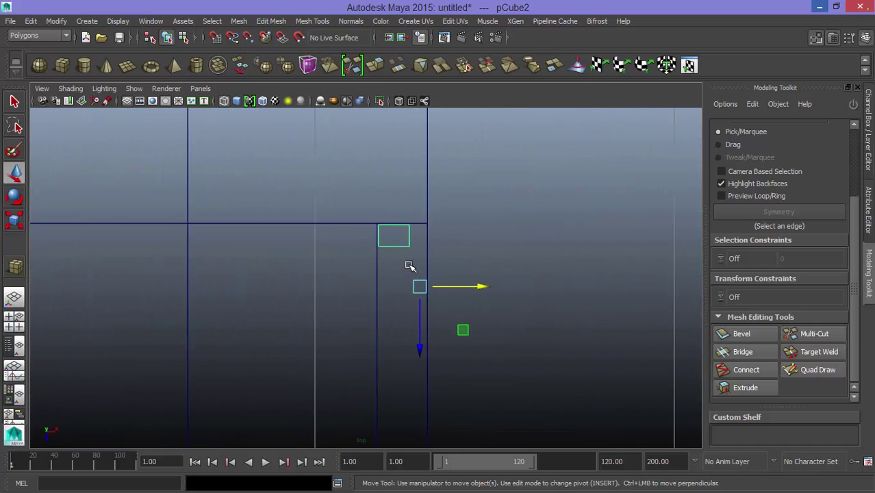
Step: Slide the duplicated pillar copy down along the house wall in the top view
drag(422, 358, 422, 432)
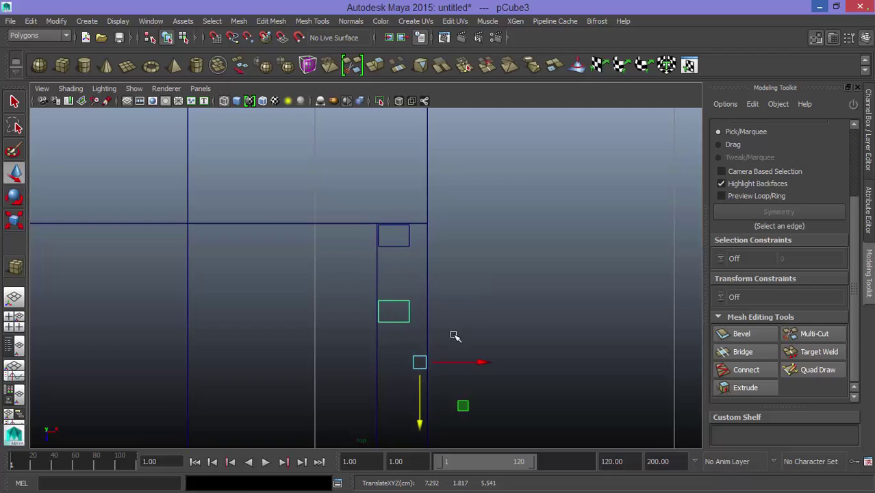
alt+middle_drag(453, 336, 484, 173)
scroll(475, 208, up, 2)
scroll(466, 259, up, 2)
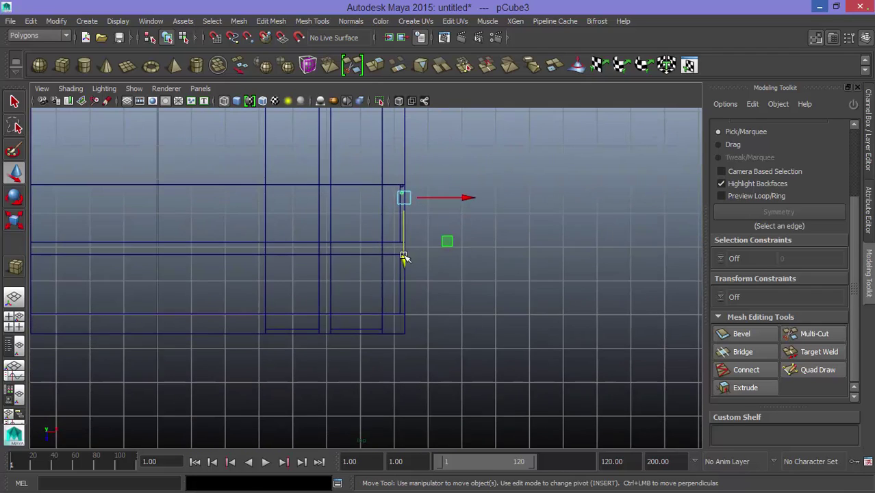
scroll(425, 211, up, 1)
alt+middle_drag(488, 172, 453, 204)
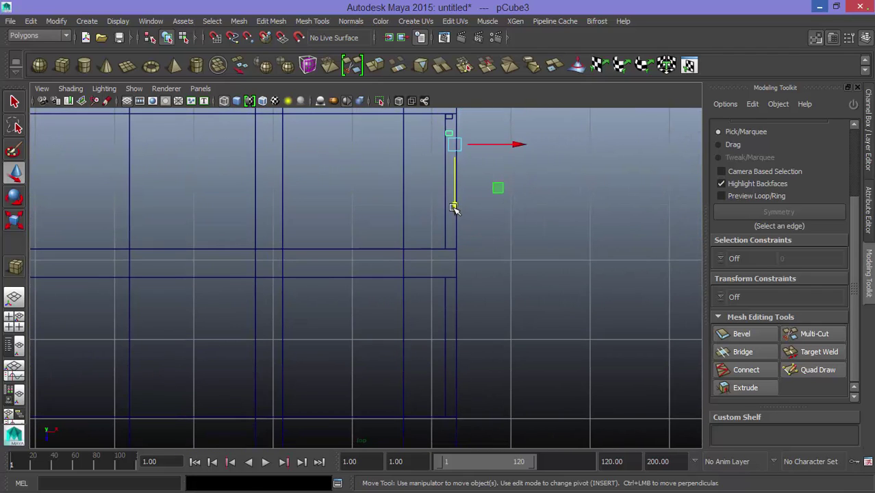
drag(453, 207, 465, 274)
scroll(453, 229, up, 2)
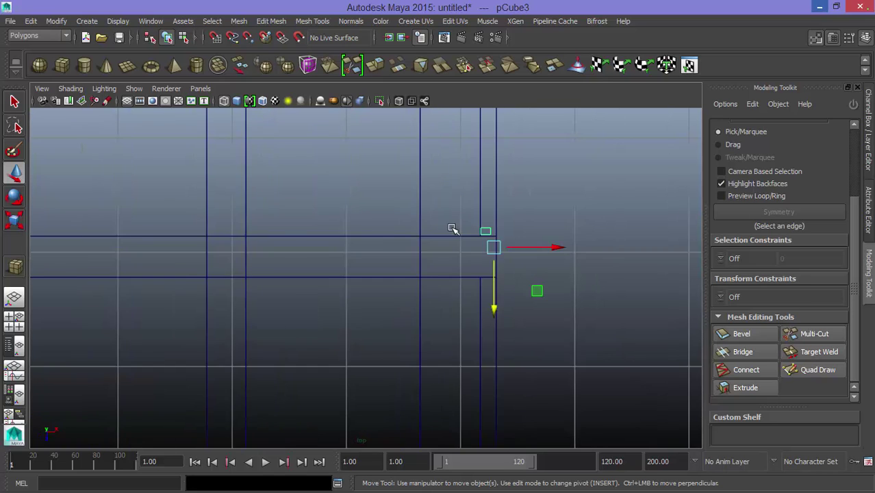
scroll(518, 234, down, 3)
scroll(497, 229, up, 4)
scroll(555, 204, up, 2)
scroll(557, 201, up, 2)
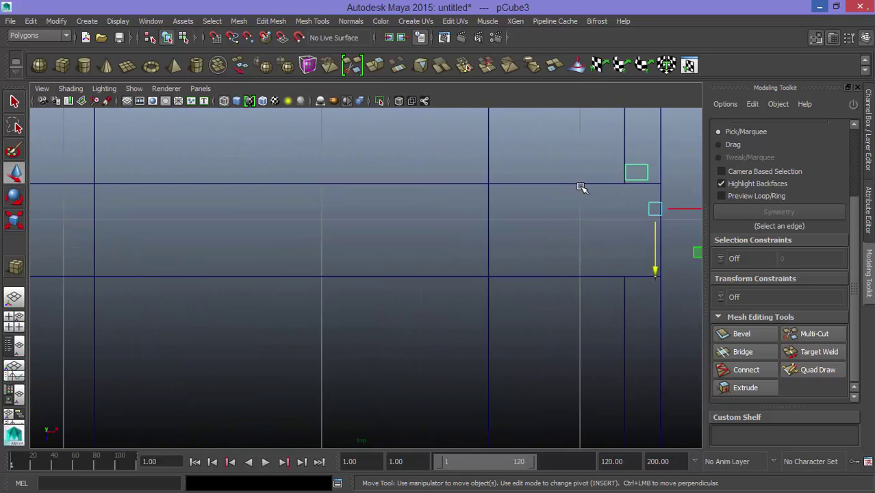
alt+middle_drag(582, 187, 445, 242)
scroll(520, 232, up, 2)
alt+middle_drag(553, 227, 436, 289)
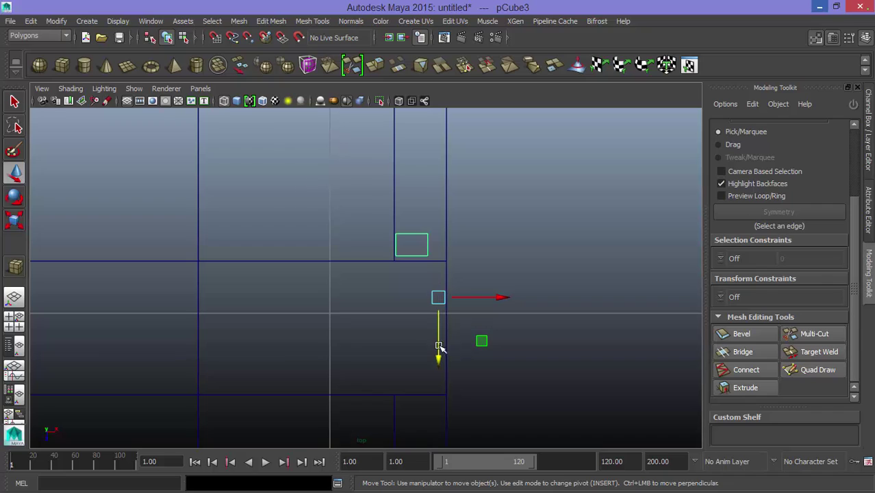
Step: Fine-tune the pillar copy's position along the wall and frame it in view
drag(439, 347, 436, 344)
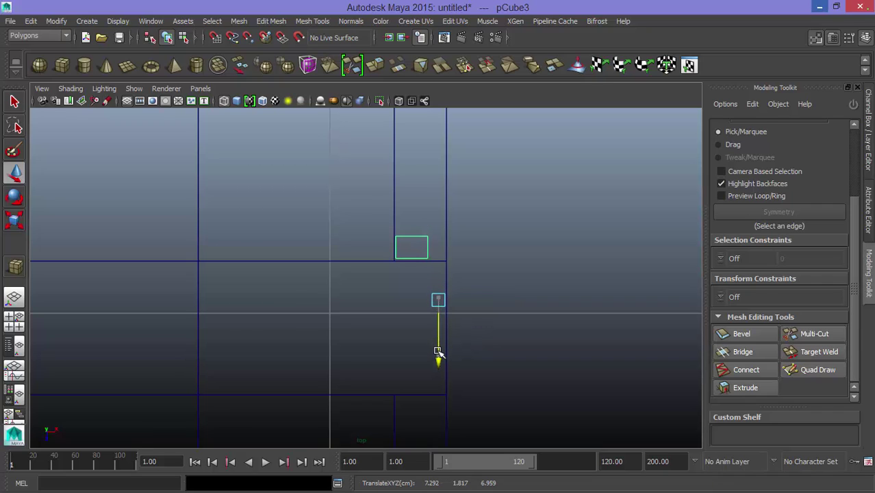
scroll(451, 250, up, 1)
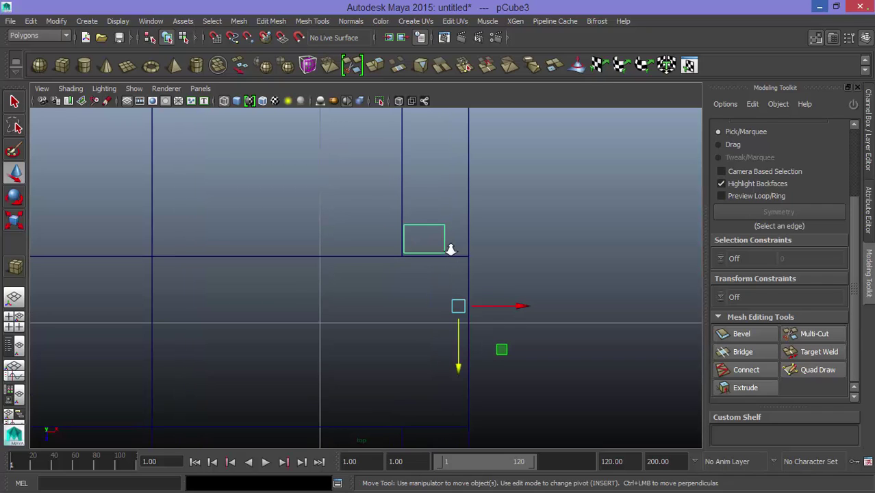
scroll(465, 309, down, 2)
alt+middle_drag(464, 309, 503, 204)
scroll(504, 204, up, 2)
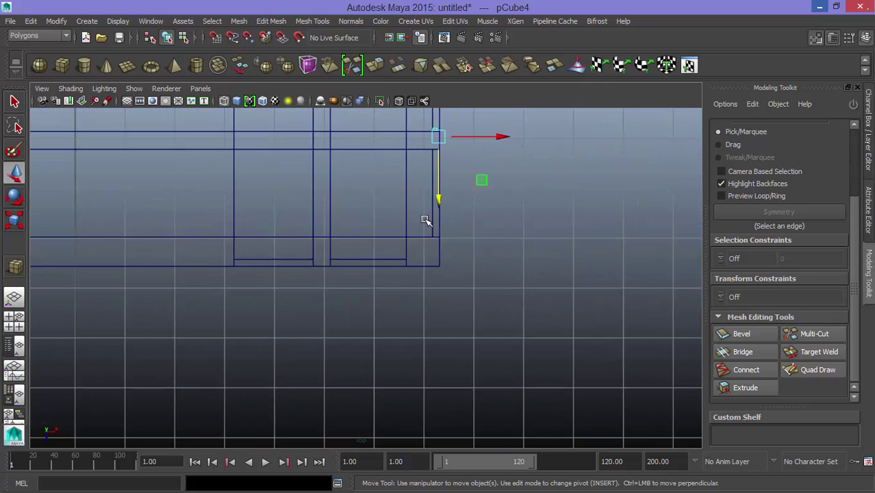
scroll(426, 220, up, 1)
drag(461, 161, 470, 238)
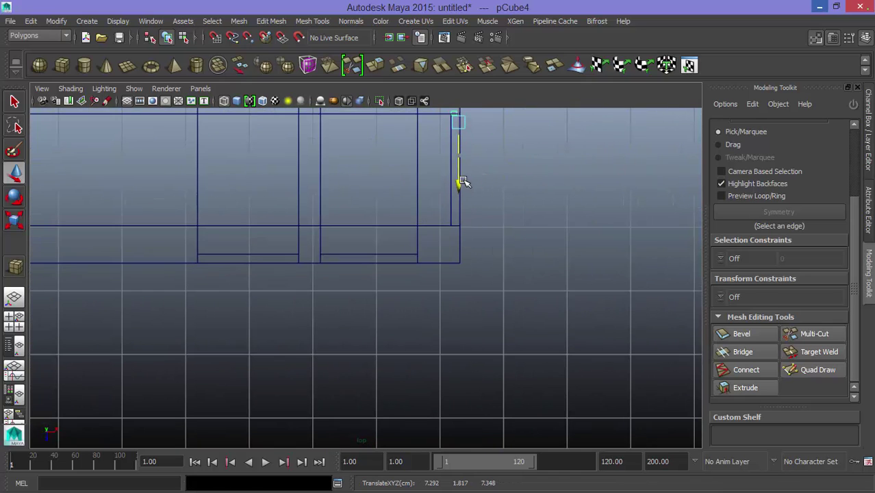
scroll(471, 139, up, 2)
scroll(472, 217, up, 2)
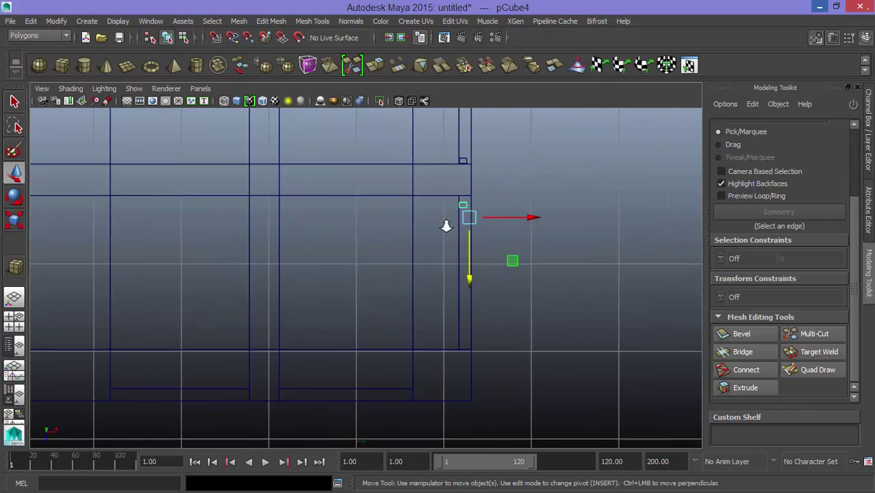
scroll(447, 224, up, 2)
scroll(527, 180, up, 2)
scroll(486, 235, up, 2)
scroll(453, 265, up, 2)
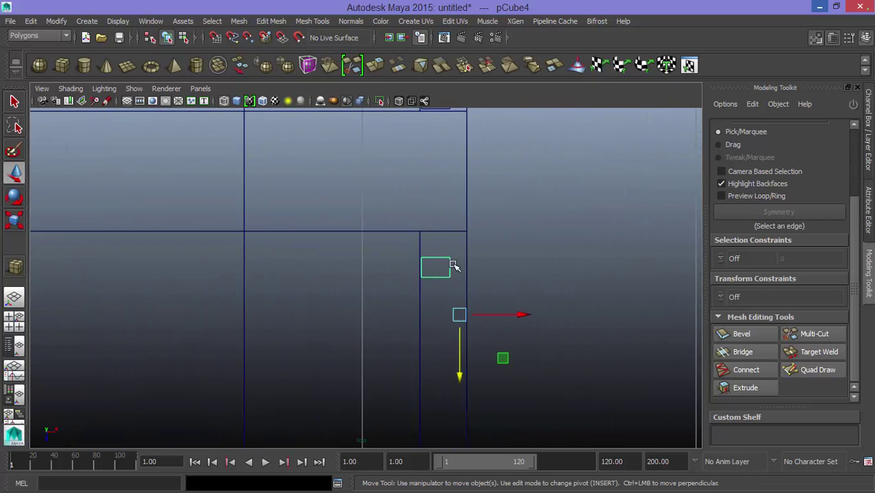
drag(459, 374, 455, 363)
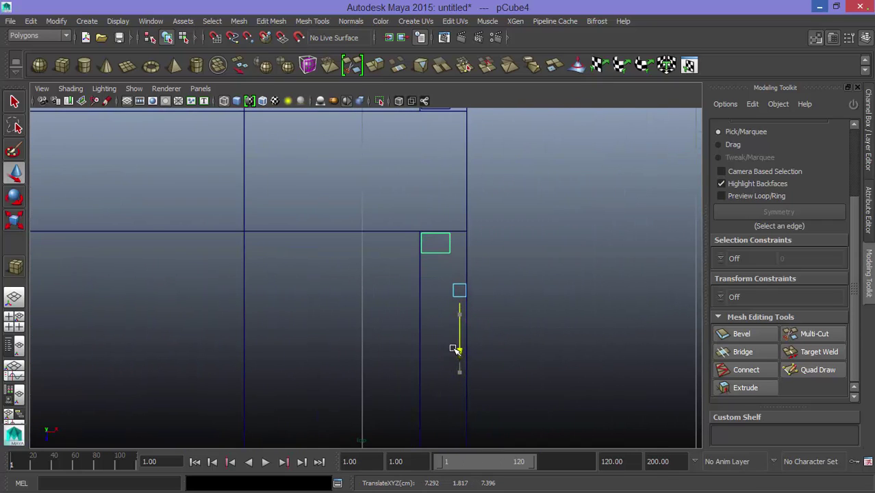
scroll(462, 243, up, 3)
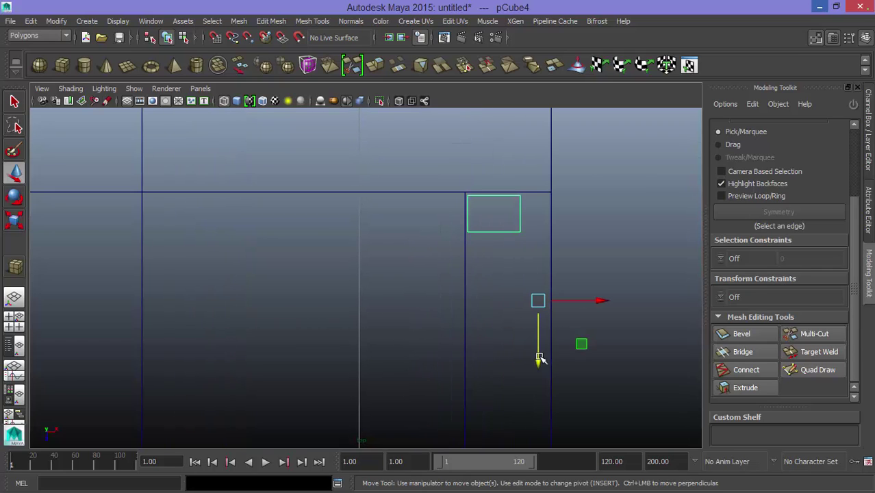
drag(540, 359, 539, 359)
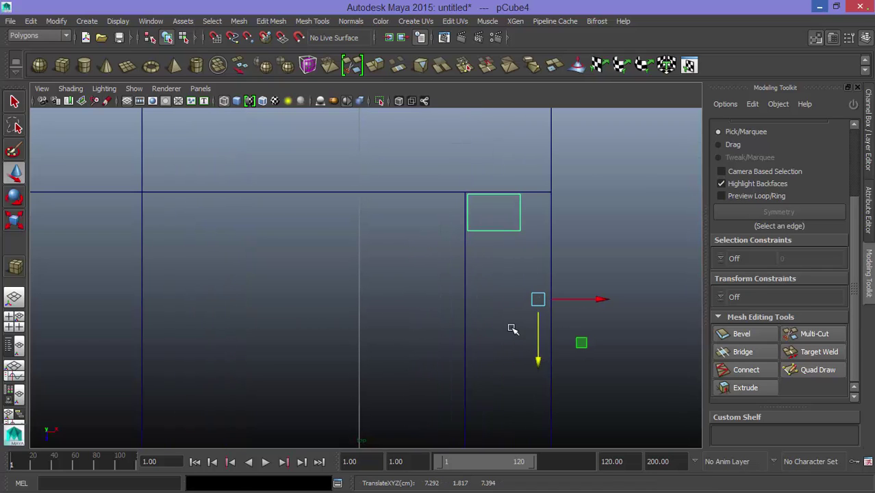
key(f)
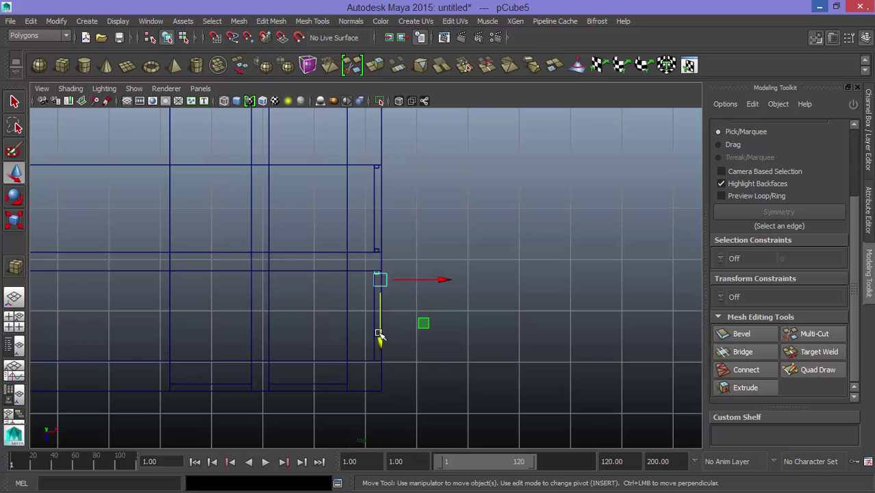
Step: Move pCube5 down along Y so it sits at the corner of the house block
drag(380, 339, 381, 410)
scroll(409, 307, up, 2)
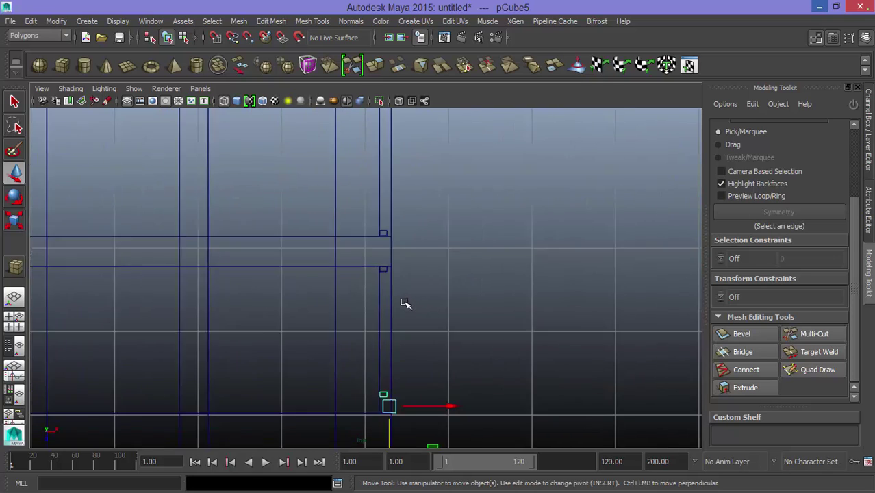
scroll(409, 307, up, 2)
scroll(409, 307, up, 2)
scroll(401, 318, up, 2)
mouse_move(419, 244)
alt+middle_down()
mouse_move(438, 319)
mouse_move(440, 145)
alt+middle_up()
scroll(443, 254, up, 2)
scroll(558, 293, up, 1)
drag(547, 303, 546, 381)
scroll(519, 293, up, 1)
scroll(566, 287, up, 2)
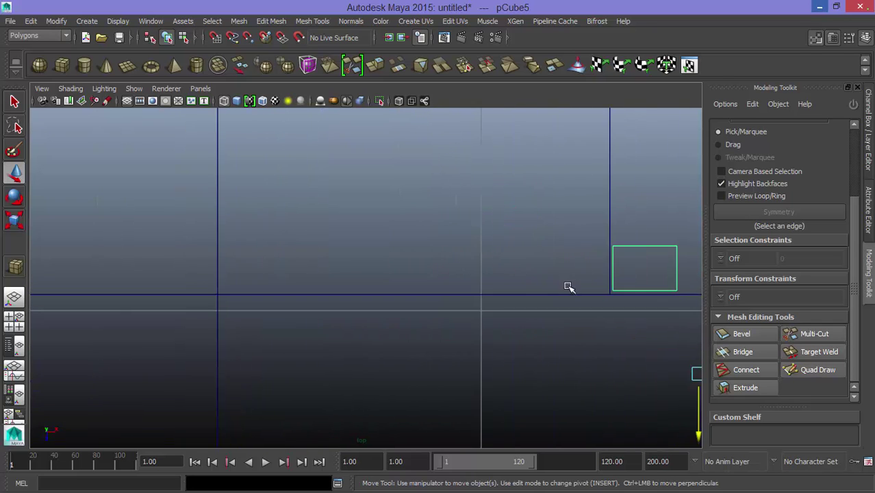
alt+middle_drag(566, 286, 546, 330)
drag(541, 388, 539, 369)
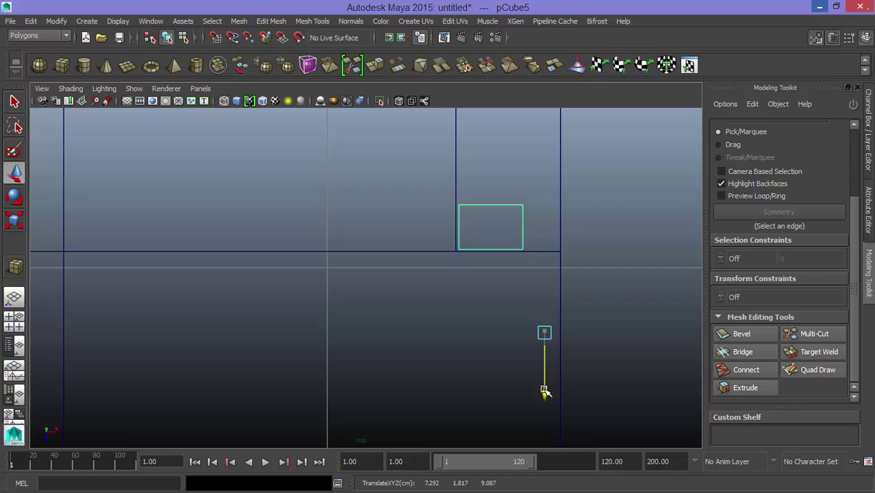
Step: Orbit the perspective view to check the pillar placement, then return to the top view
key(space)
key(space)
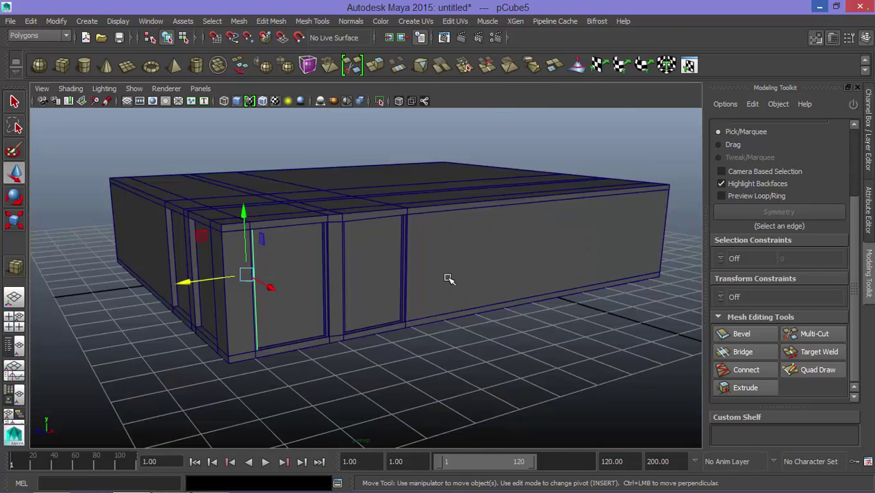
mouse_move(447, 277)
alt+mouse_down()
mouse_move(416, 280)
mouse_move(479, 302)
alt+mouse_up()
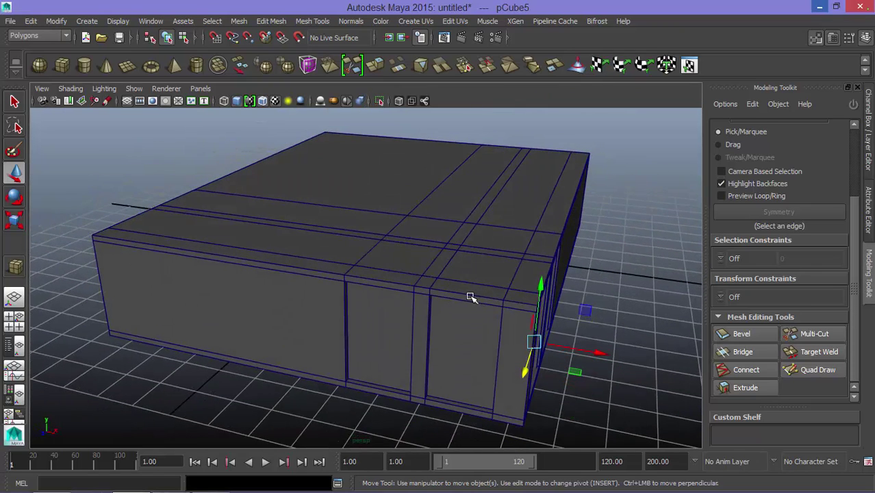
key(space)
key(space)
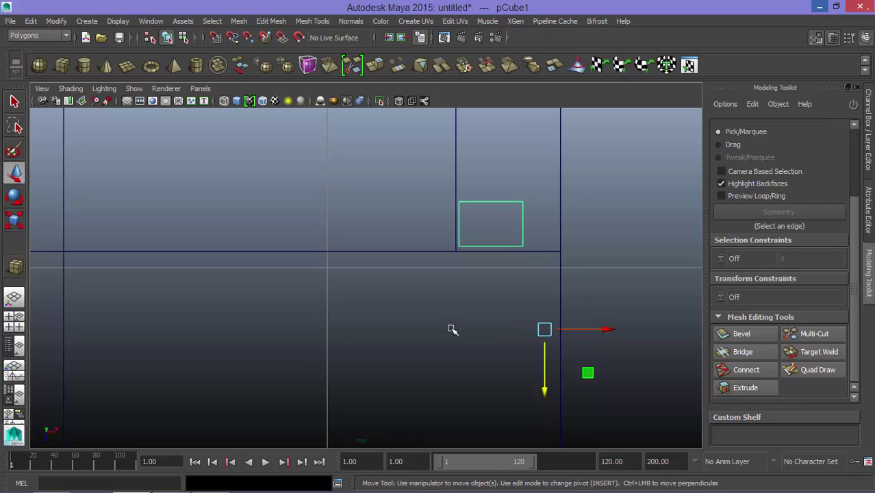
Step: Duplicate the pillar cube as pCube6 and move the copy left along X
click(490, 238)
key(ctrl+z)
mouse_move(620, 324)
mouse_down()
mouse_move(567, 328)
mouse_move(405, 299)
mouse_up()
scroll(385, 265, up, 2)
alt+middle_drag(386, 261, 515, 226)
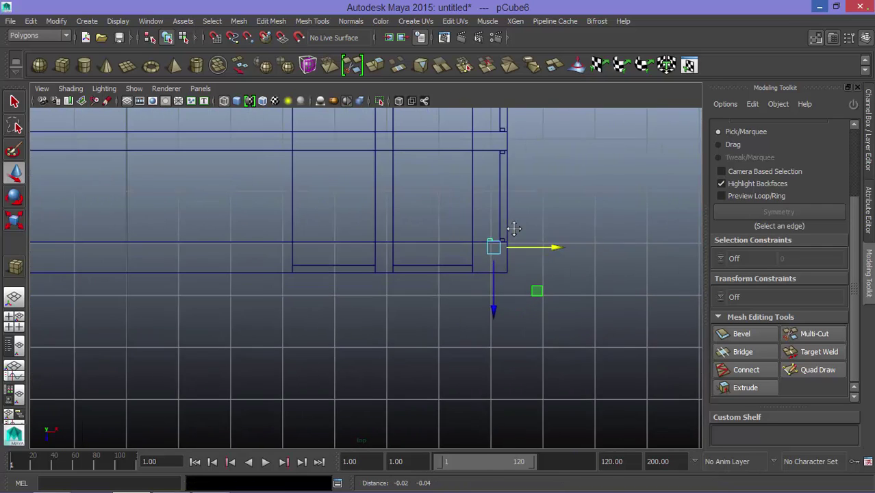
drag(556, 248, 530, 250)
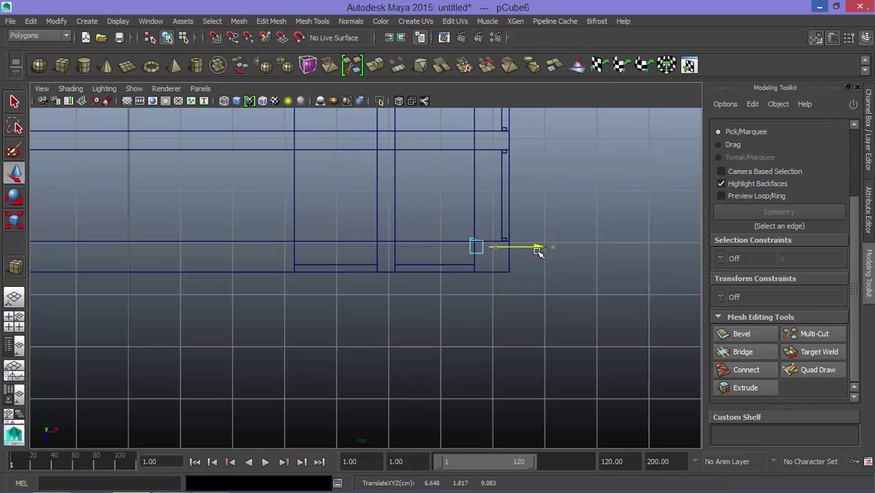
Step: Move pCube6 down to the house's front edge and nudge it slightly left
scroll(543, 229, up, 2)
scroll(488, 250, up, 3)
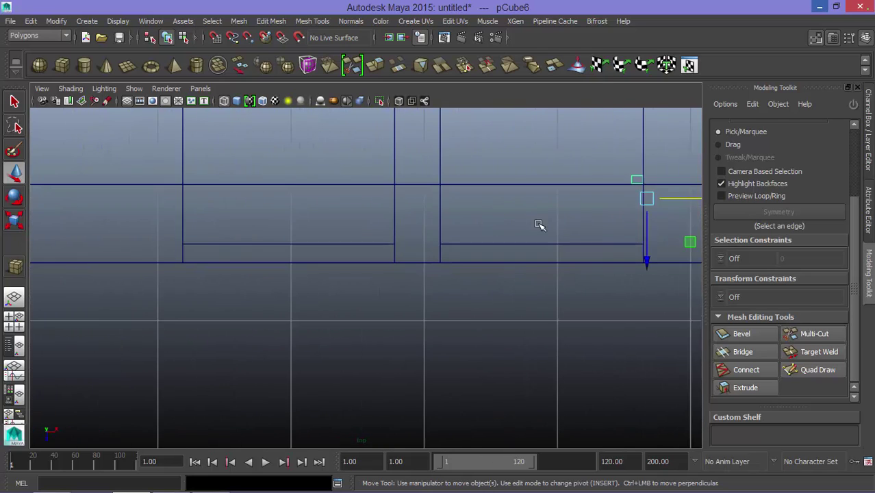
mouse_move(539, 224)
alt+middle_down()
mouse_move(468, 223)
mouse_move(280, 262)
alt+middle_up()
drag(427, 286, 437, 341)
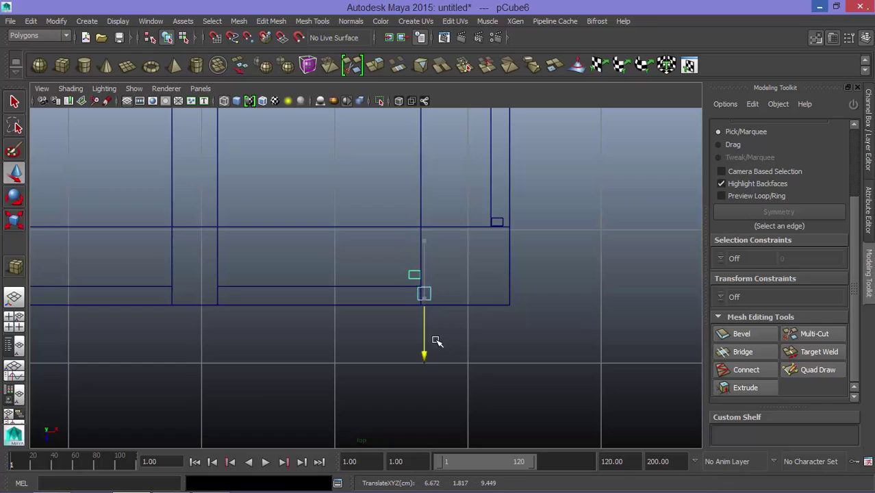
scroll(460, 356, up, 2)
scroll(495, 298, up, 2)
alt+middle_drag(494, 298, 447, 250)
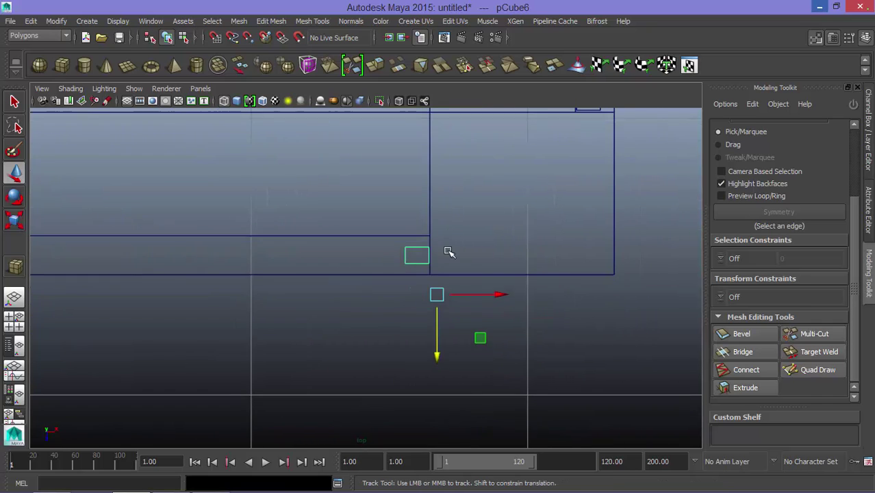
scroll(487, 254, up, 3)
drag(574, 313, 575, 314)
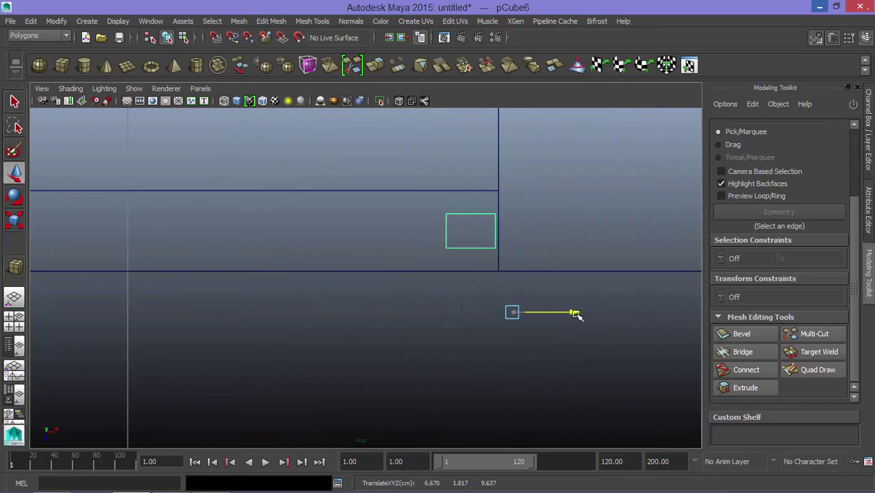
Step: Center pCube6's pivot and rotate it to exactly 90 degrees in Rotate Y
key(e)
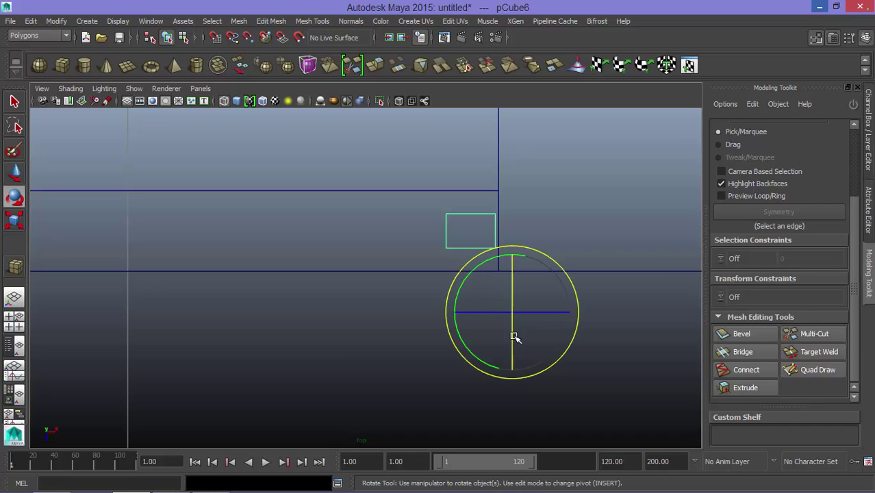
click(868, 209)
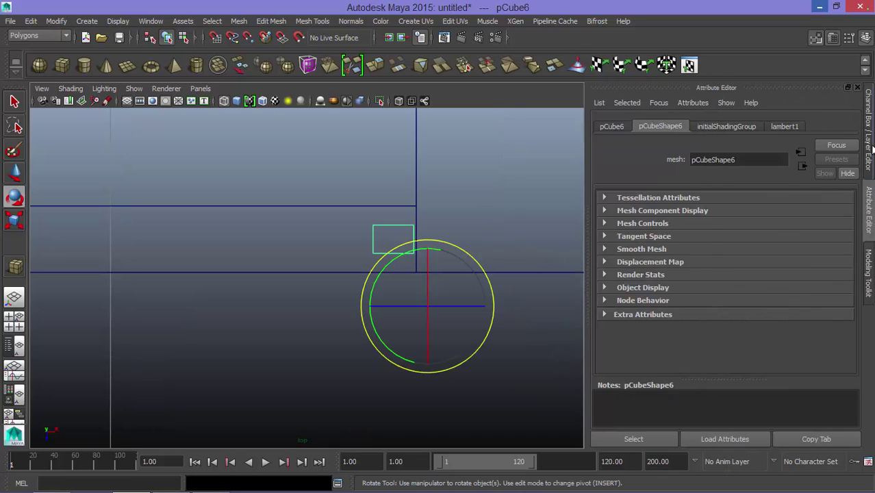
click(868, 130)
drag(488, 279, 481, 307)
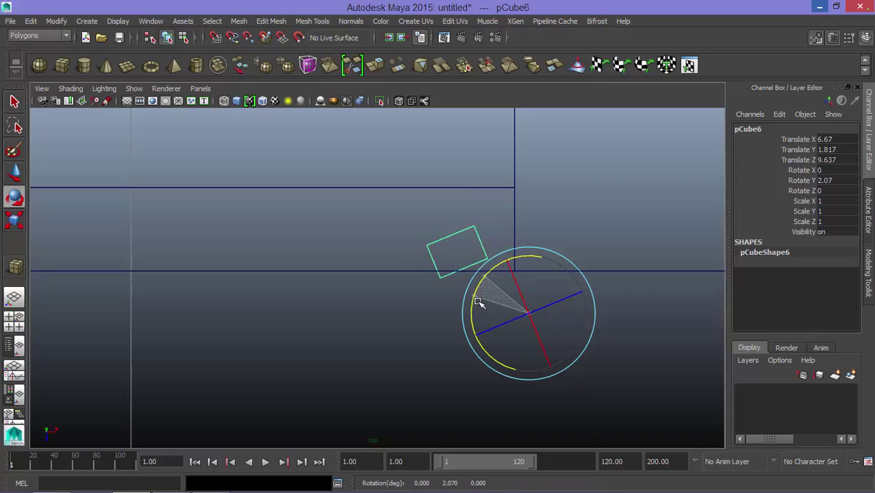
key(ctrl+z)
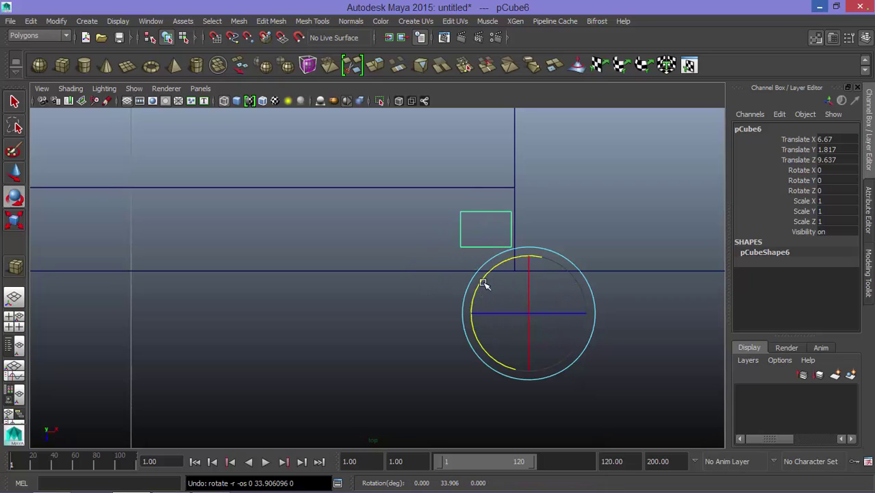
click(52, 22)
click(98, 138)
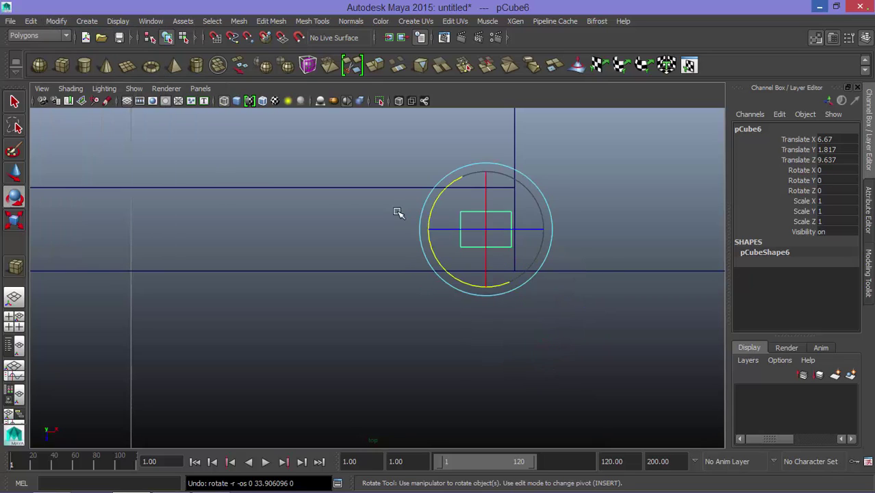
mouse_move(445, 189)
mouse_down()
mouse_move(467, 265)
mouse_move(768, 192)
mouse_up()
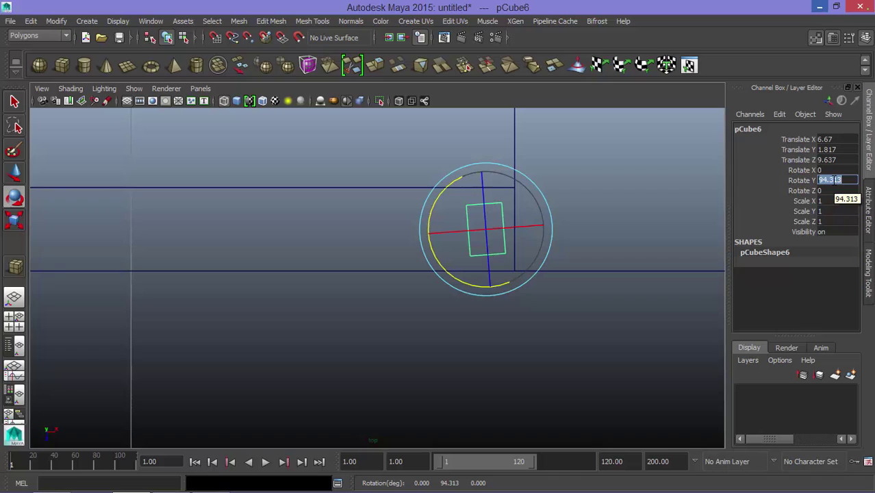
text(90)
key(Return)
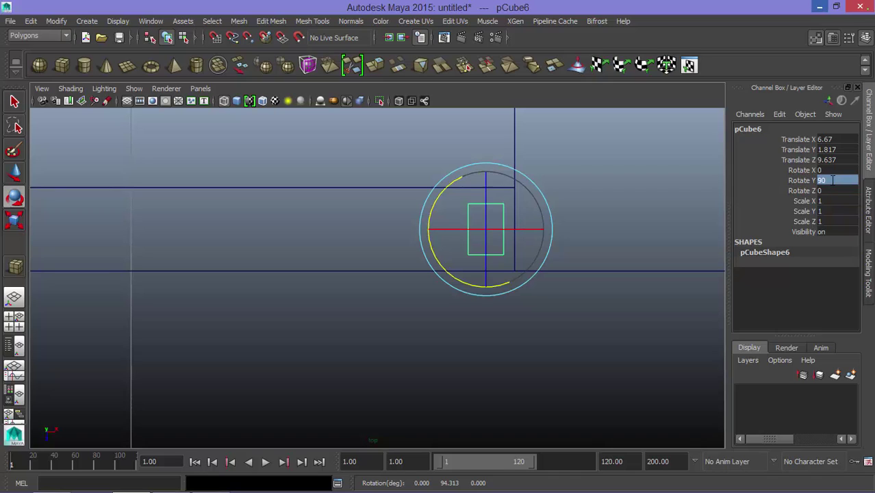
Step: Nudge pCube6 slightly along Z and X back into the wall corner
key(w)
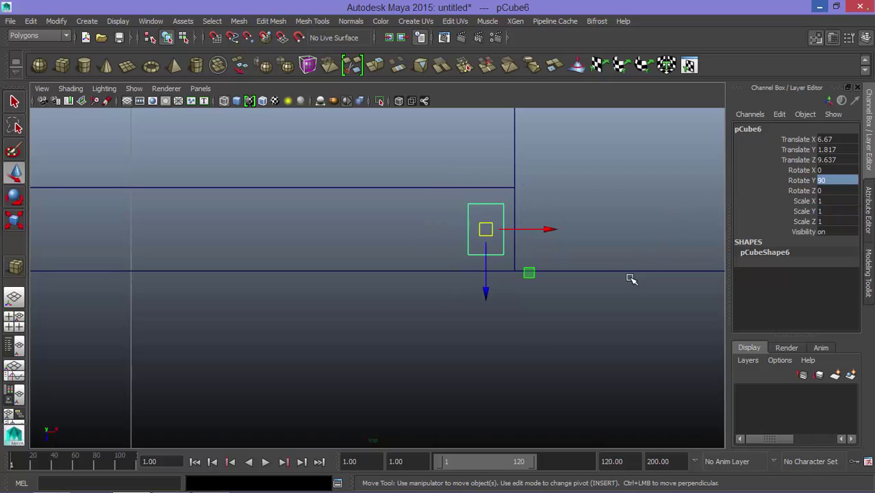
drag(485, 261, 497, 258)
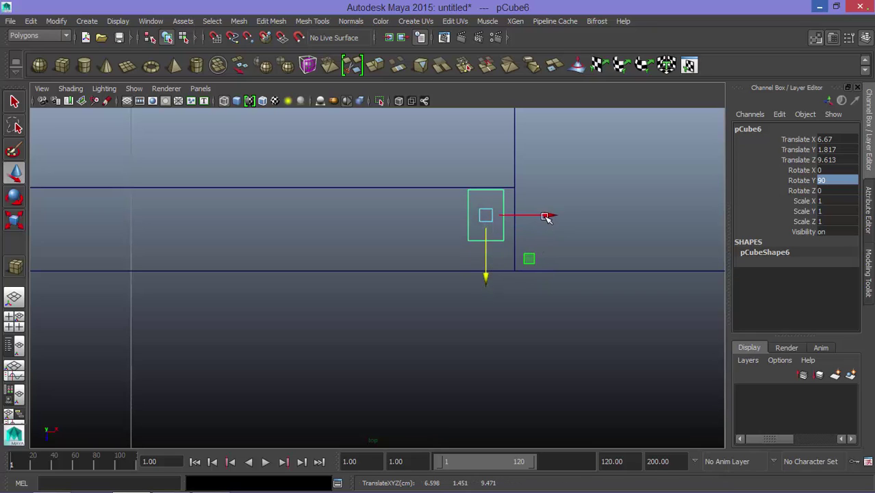
mouse_move(546, 217)
mouse_down()
mouse_move(558, 214)
mouse_move(544, 212)
mouse_up()
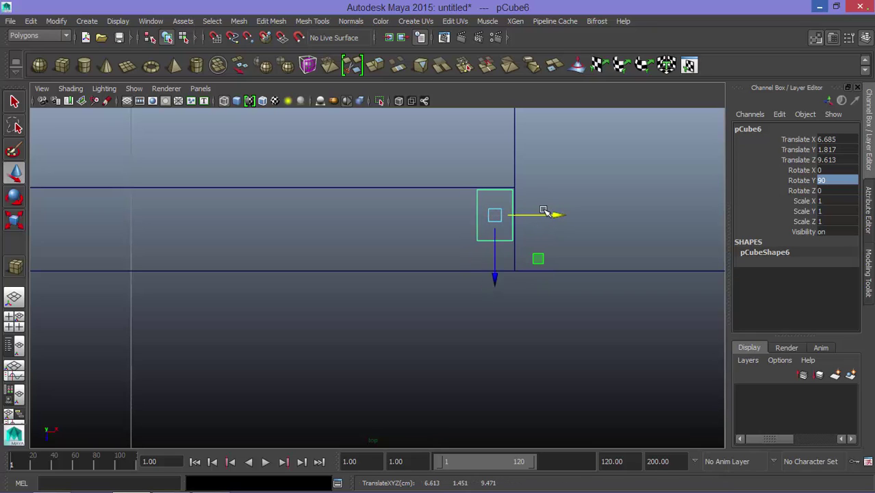
click(868, 259)
scroll(472, 221, down, 3)
scroll(459, 233, up, 2)
Step: Nudge the pillar cube slightly along X and Z in the zoomed top view
scroll(456, 236, up, 2)
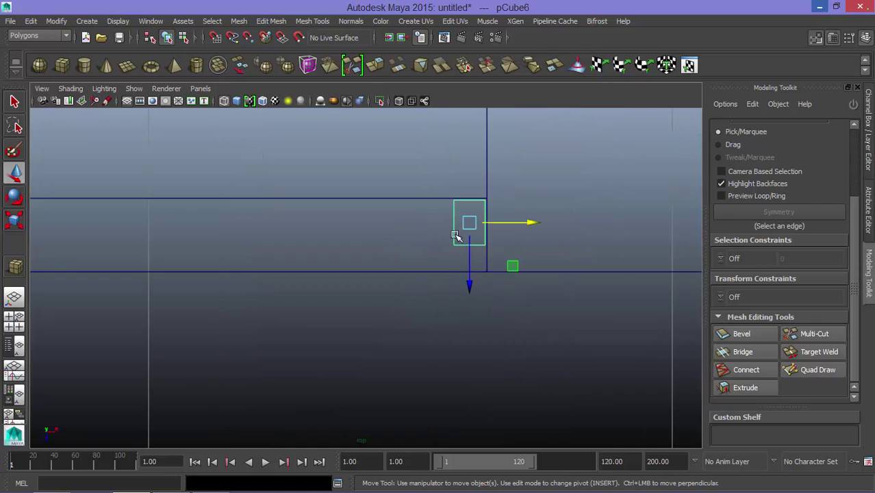
scroll(456, 236, up, 2)
alt+middle_drag(472, 231, 511, 226)
scroll(514, 205, up, 4)
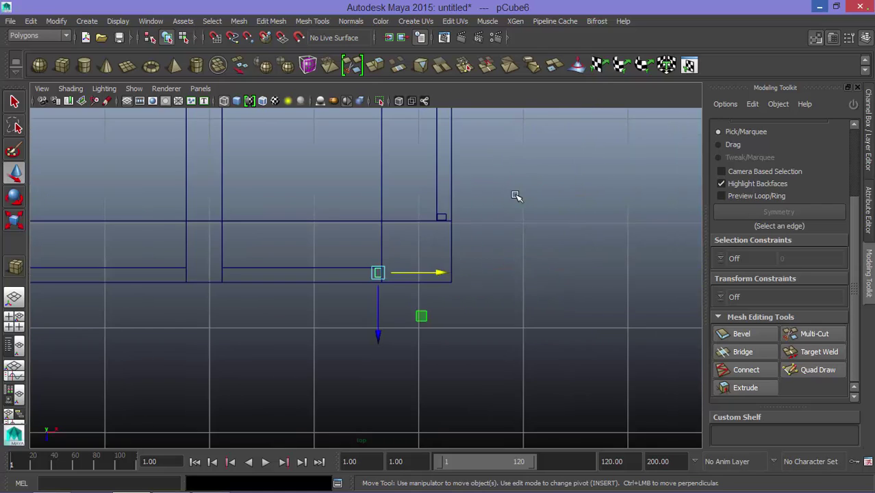
scroll(500, 212, up, 2)
scroll(344, 306, up, 1)
scroll(326, 342, up, 3)
scroll(326, 344, up, 2)
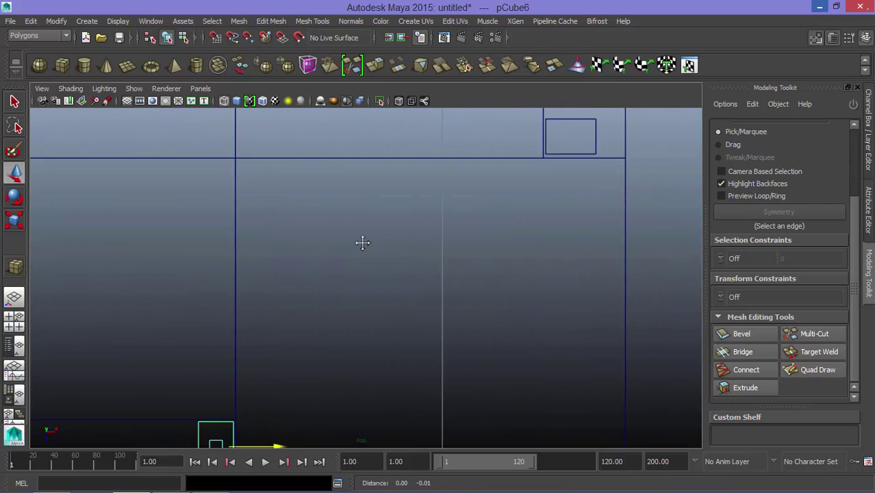
scroll(453, 197, down, 3)
scroll(448, 199, down, 1)
alt+middle_drag(448, 197, 392, 272)
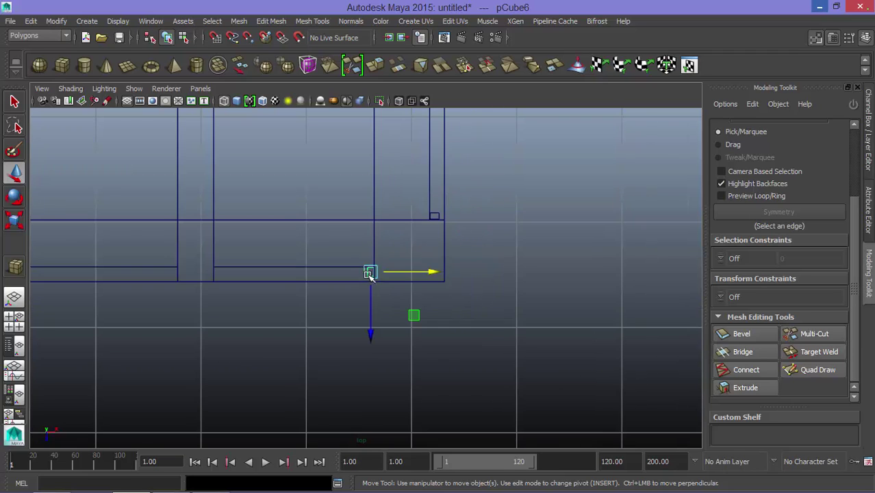
scroll(369, 274, up, 1)
scroll(373, 261, up, 1)
scroll(391, 244, up, 1)
scroll(438, 217, up, 1)
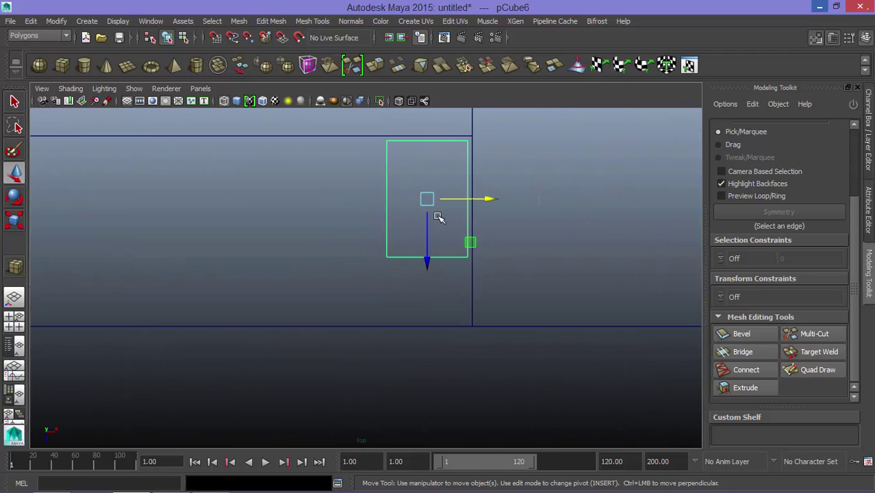
drag(486, 199, 487, 198)
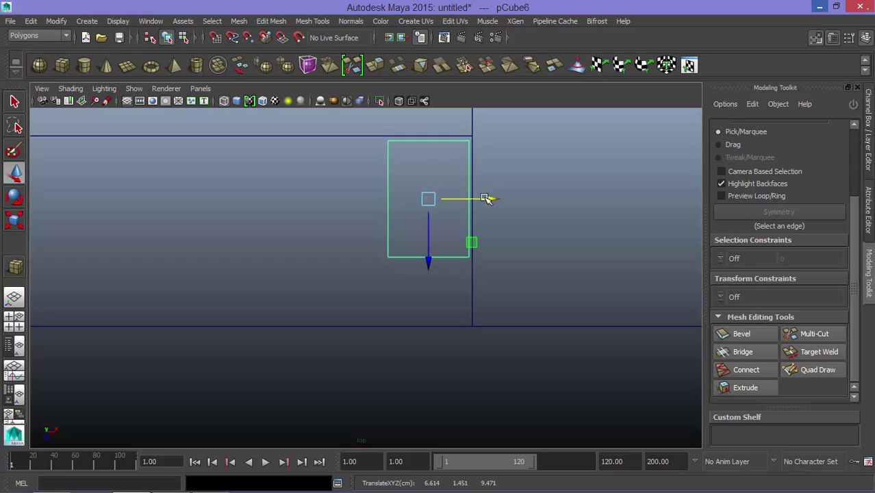
drag(429, 263, 429, 259)
scroll(384, 274, up, 3)
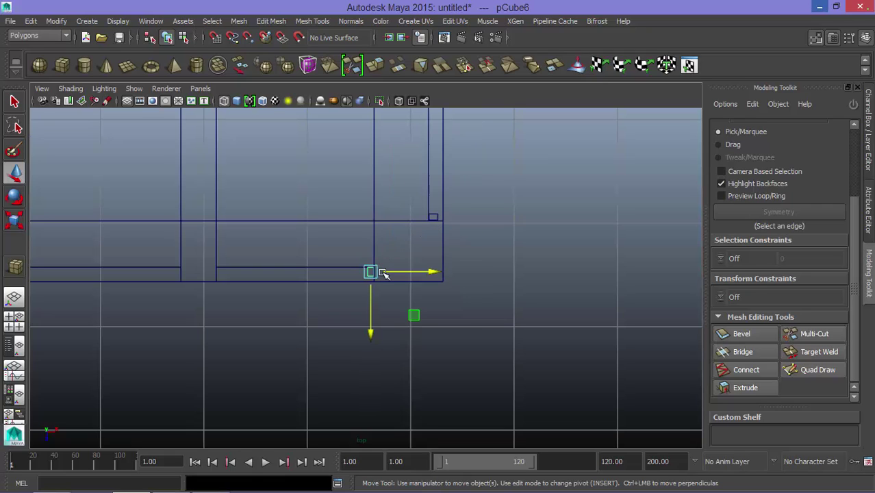
Step: Slide the pillar cube along X to its spot on the front edge
drag(437, 273, 290, 271)
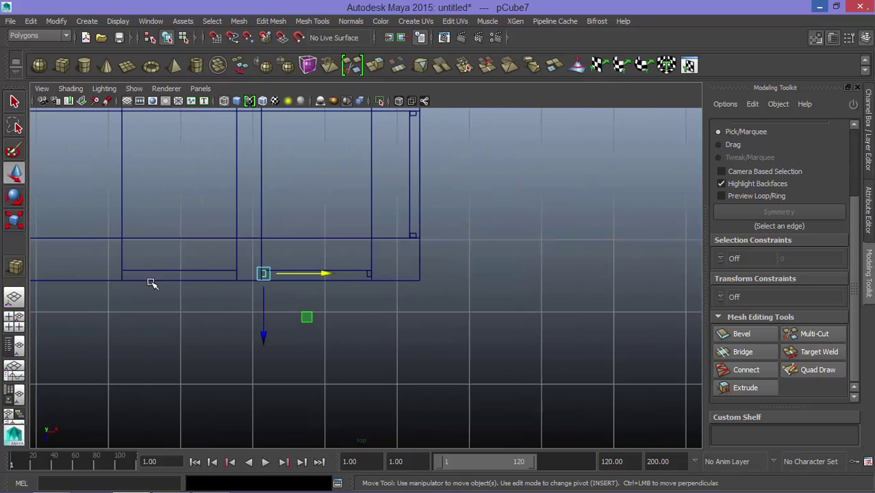
alt+middle_drag(151, 281, 137, 287)
scroll(436, 209, up, 2)
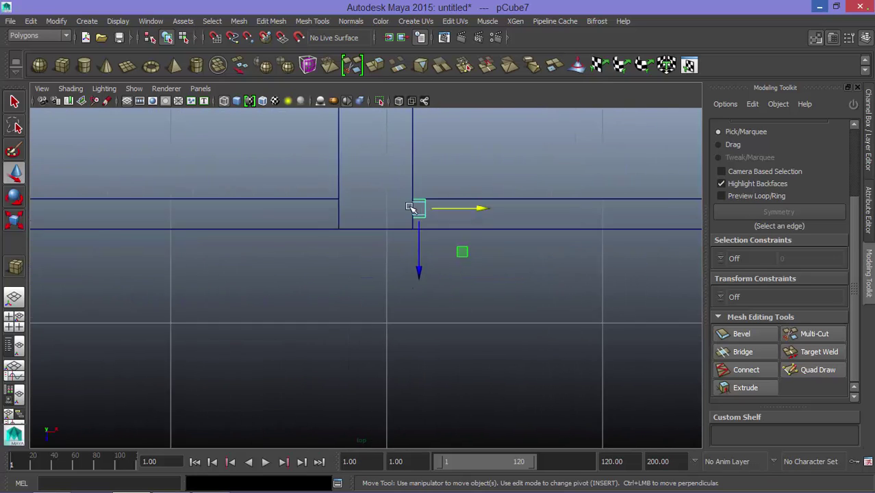
scroll(436, 209, up, 3)
mouse_move(435, 210)
alt+middle_down()
mouse_move(472, 159)
mouse_move(460, 288)
mouse_move(448, 274)
alt+middle_up()
mouse_move(510, 259)
mouse_down()
mouse_move(523, 260)
mouse_move(276, 249)
mouse_up()
Step: Duplicate the pillar twice and slide the new copies left along X
key(ctrl+d)
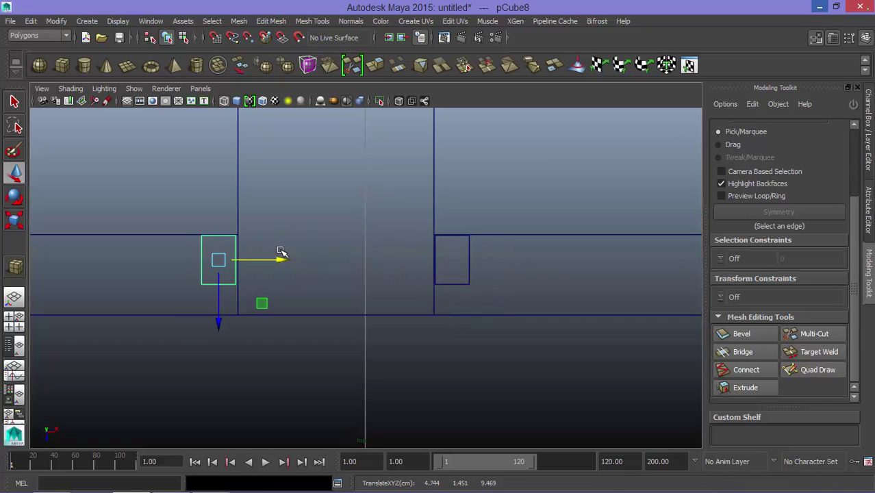
key(ctrl+d)
drag(280, 259, 181, 274)
alt+middle_drag(298, 250, 642, 216)
scroll(566, 230, down, 2)
scroll(433, 258, down, 3)
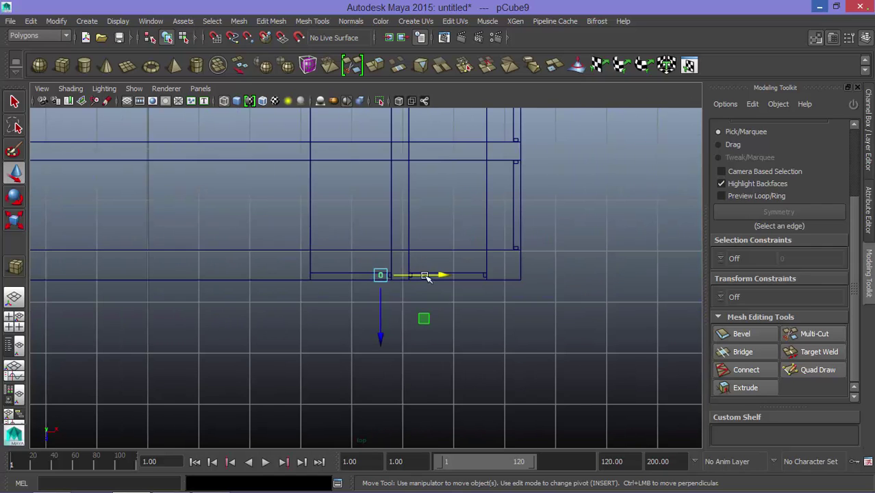
drag(425, 276, 363, 285)
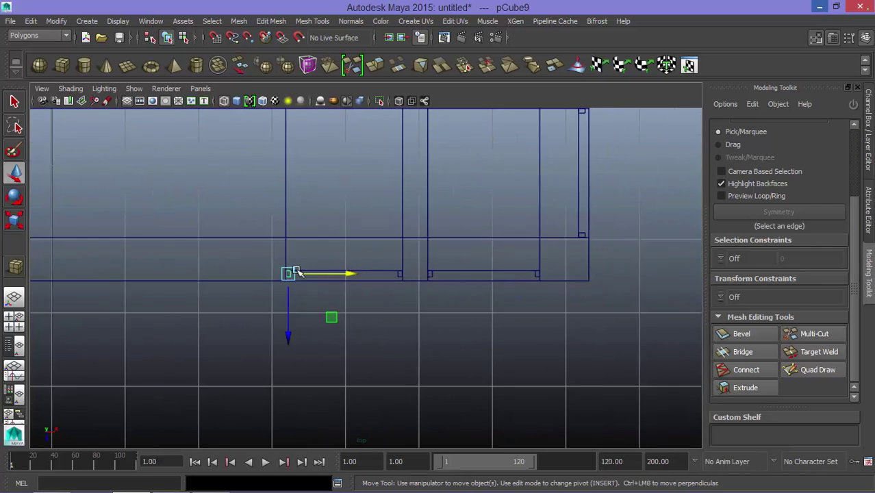
Step: Fine-tune the third pillar copy's position along X on the front edge
scroll(321, 294, up, 3)
scroll(256, 261, up, 2)
scroll(256, 262, up, 2)
alt+middle_drag(245, 254, 625, 219)
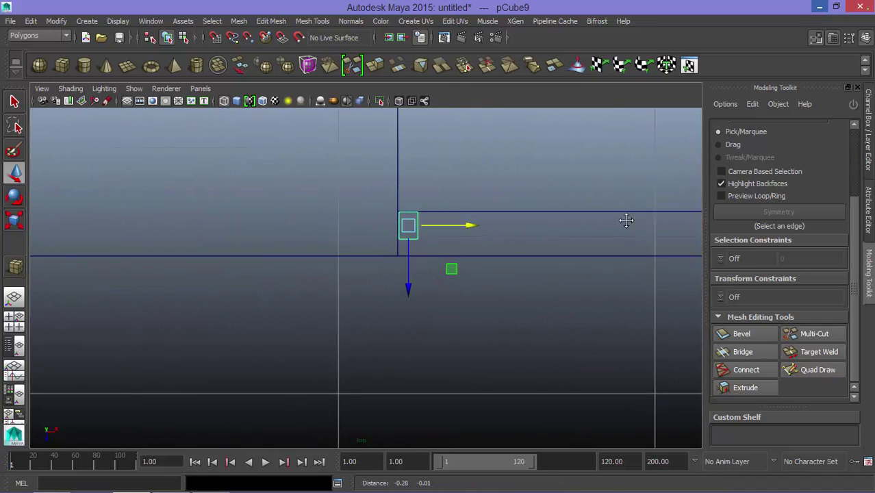
scroll(447, 244, up, 2)
scroll(477, 201, up, 2)
scroll(478, 200, up, 2)
mouse_move(519, 179)
alt+middle_down()
mouse_move(497, 288)
mouse_move(483, 310)
alt+middle_up()
drag(525, 257, 523, 256)
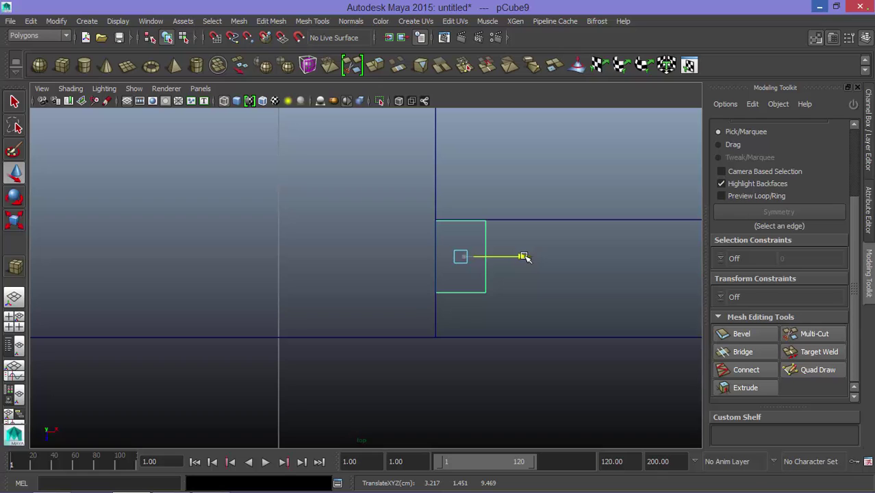
Step: Check the pillars in the perspective view against the reference render
key(space)
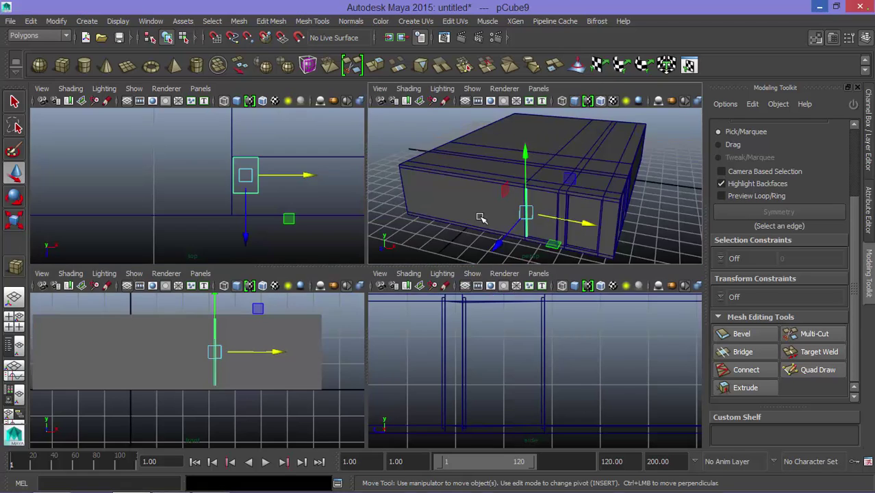
key(space)
scroll(403, 288, down, 3)
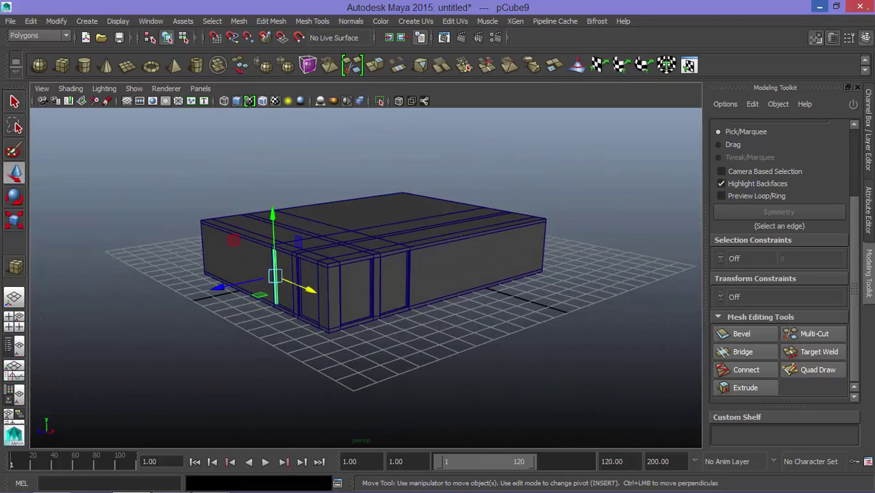
click(171, 479)
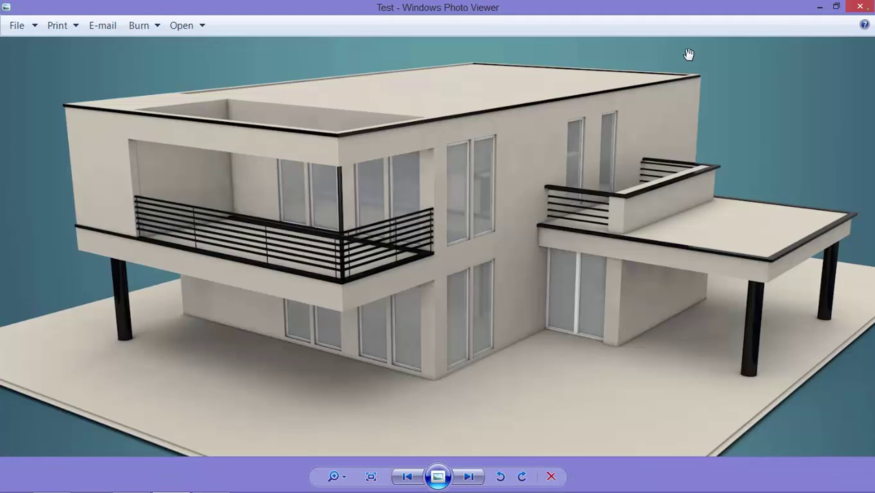
click(820, 6)
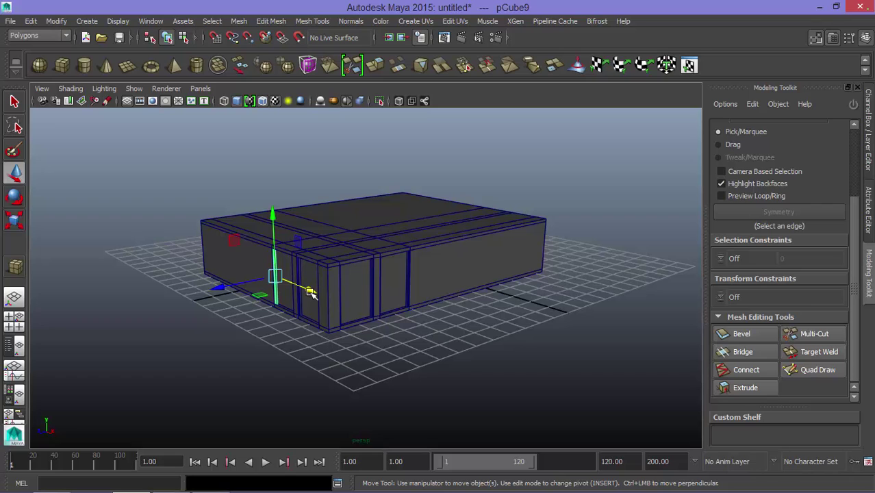
Step: Duplicate a front pillar as pCube10 and shift it left along X
key(space)
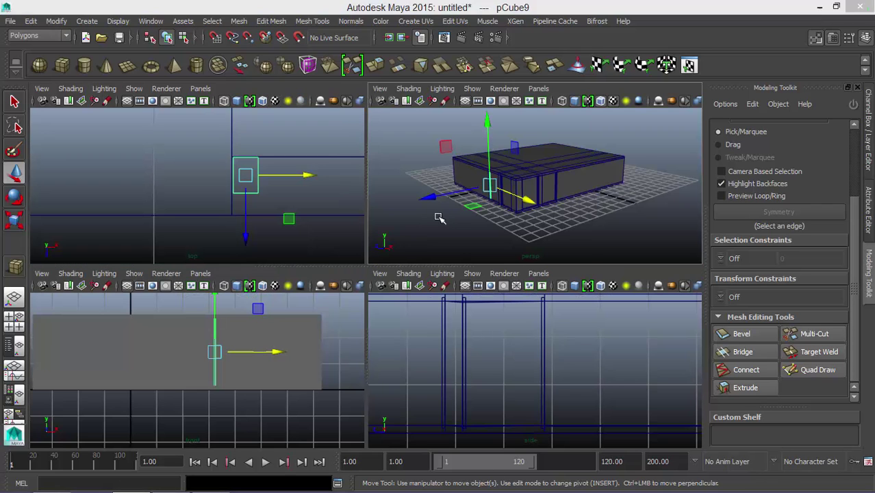
key(space)
alt+drag(397, 298, 377, 324)
key(ctrl+d)
key(f)
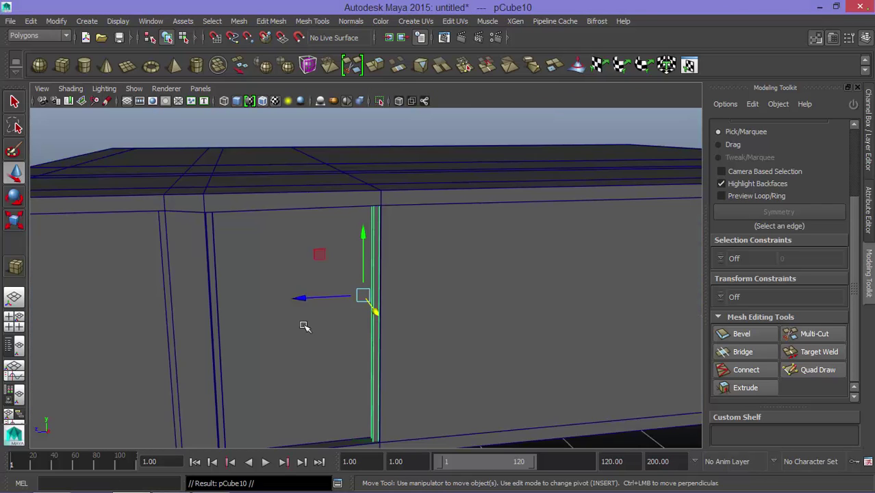
drag(303, 297, 287, 299)
Step: Rotate pCube10 to exactly 90 degrees in Rotate X so it lies horizontally
key(e)
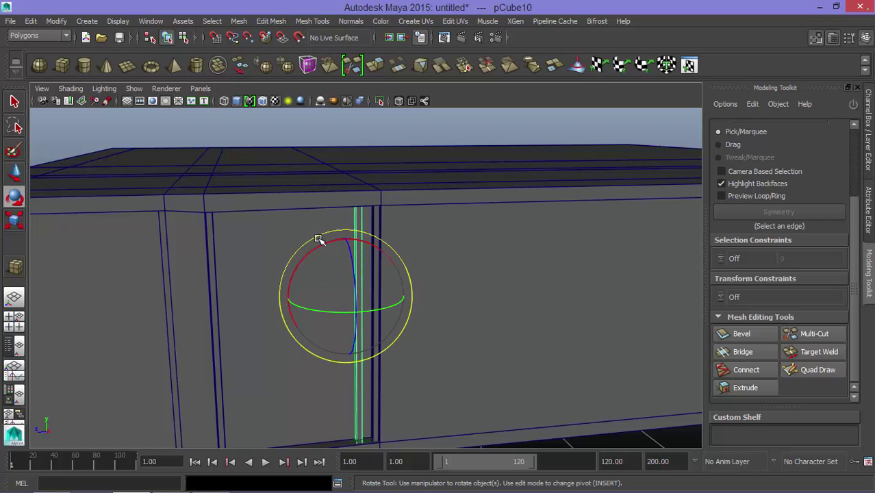
click(868, 209)
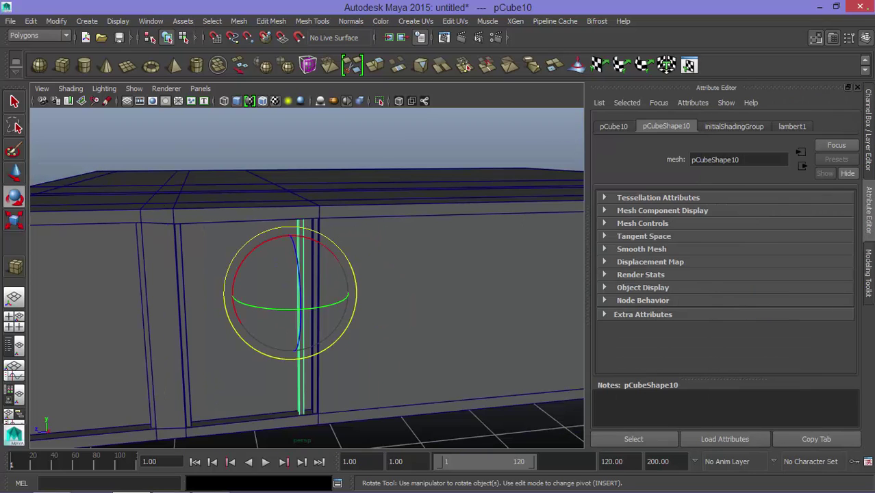
click(865, 122)
drag(321, 254, 301, 343)
text(90)
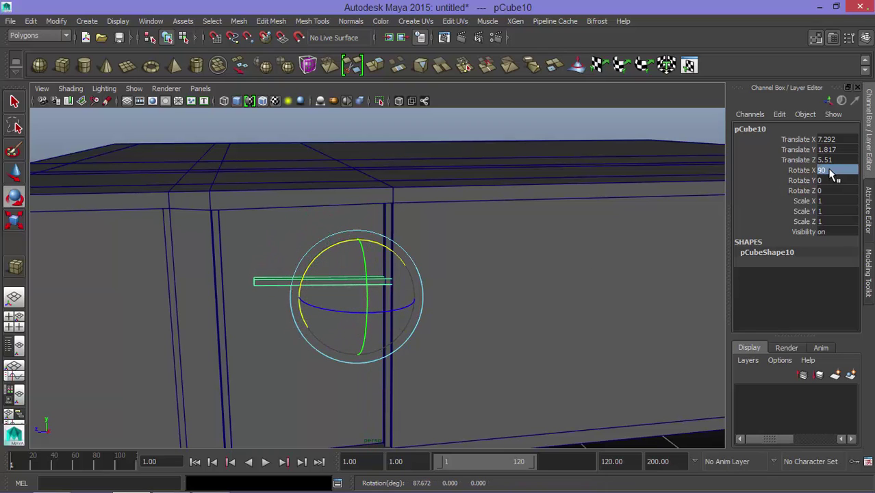
key(Return)
Step: Push the beam outward along Z and check it in the side view
key(w)
drag(293, 303, 203, 303)
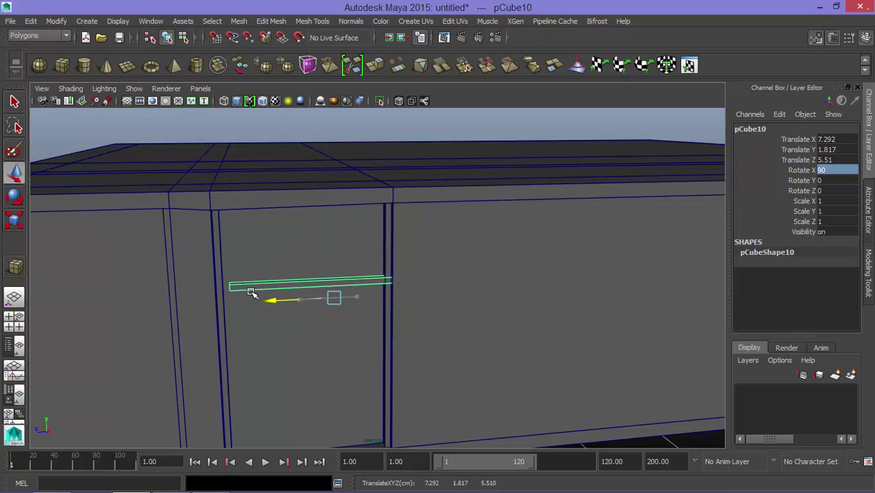
key(space)
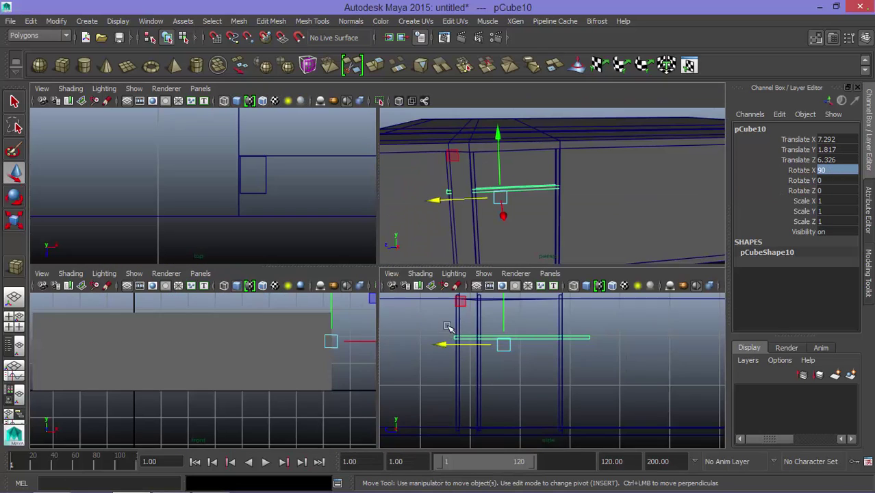
key(space)
scroll(404, 253, up, 2)
Step: Pull the beam's right and left end vertices inward so the beam meets the two pillars
right_drag(455, 195, 403, 188)
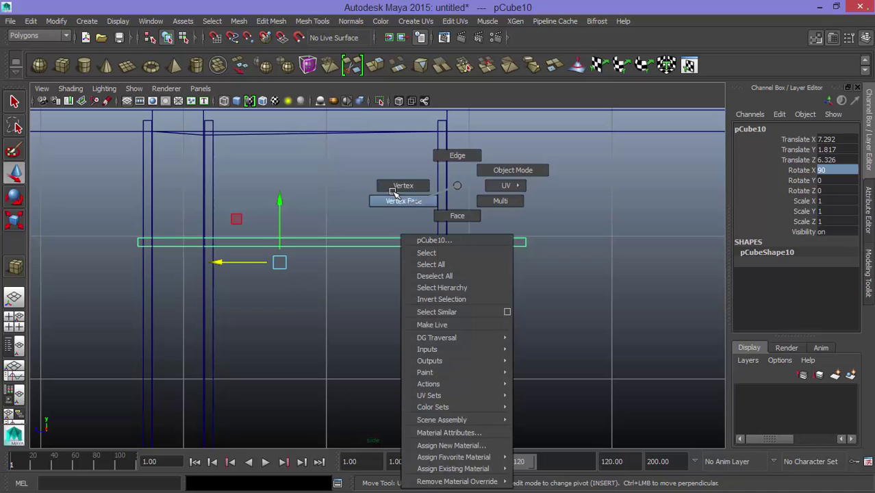
drag(497, 216, 567, 283)
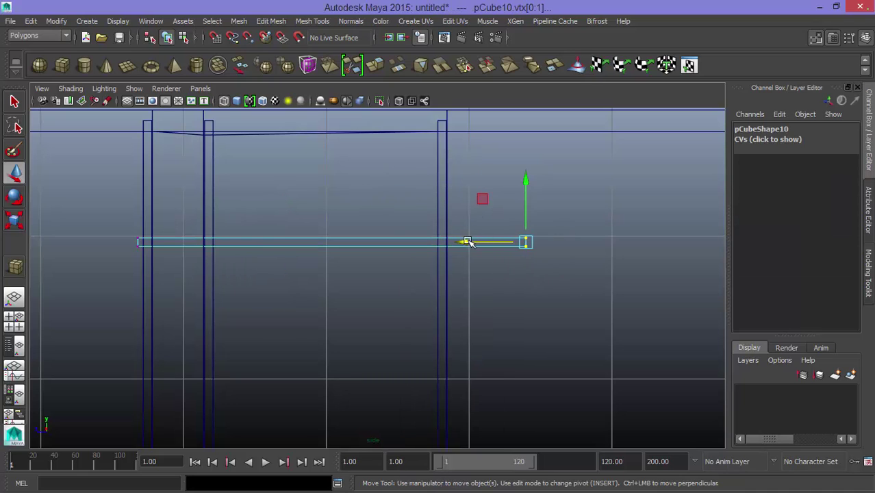
drag(467, 242, 385, 223)
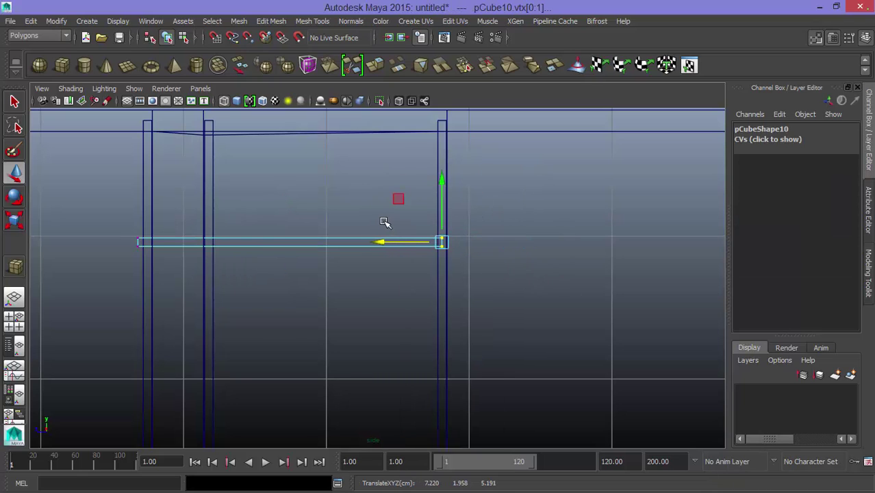
drag(130, 232, 158, 246)
drag(68, 242, 147, 251)
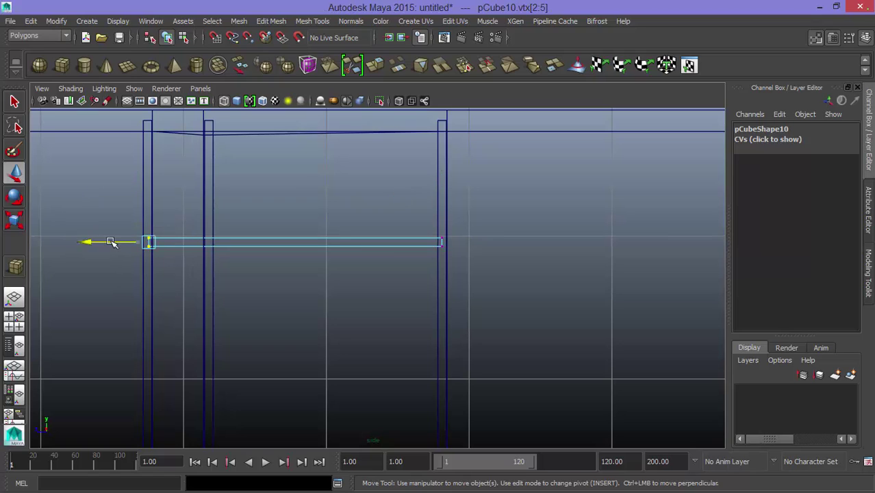
drag(422, 216, 474, 258)
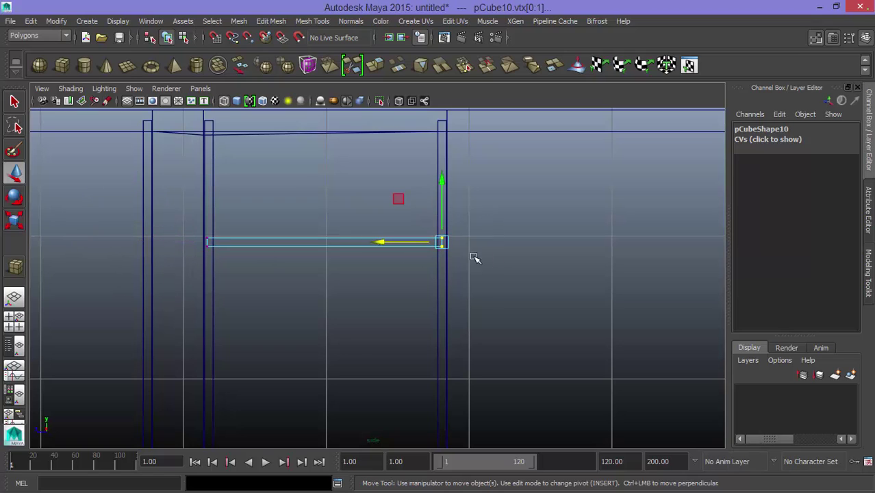
drag(386, 243, 387, 243)
Step: Raise all of the beam's vertices up to the pillar tops and leave vertex mode
right_click(365, 242)
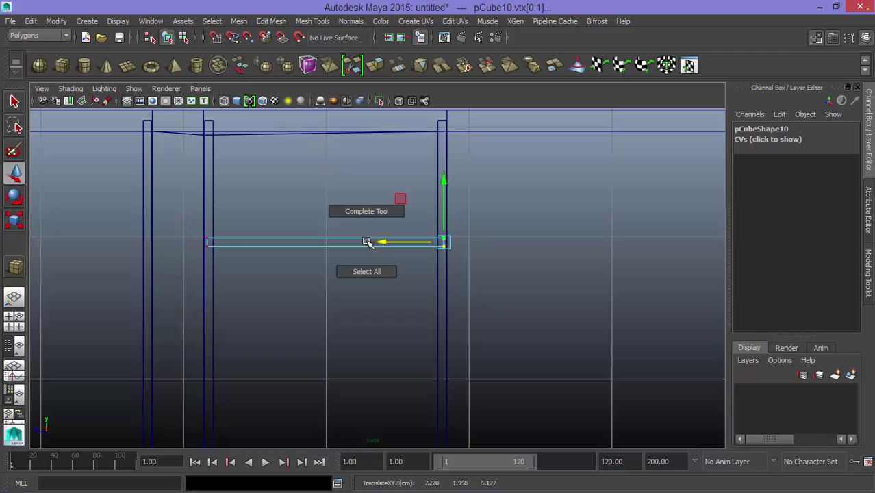
drag(174, 224, 488, 285)
drag(326, 192, 307, 57)
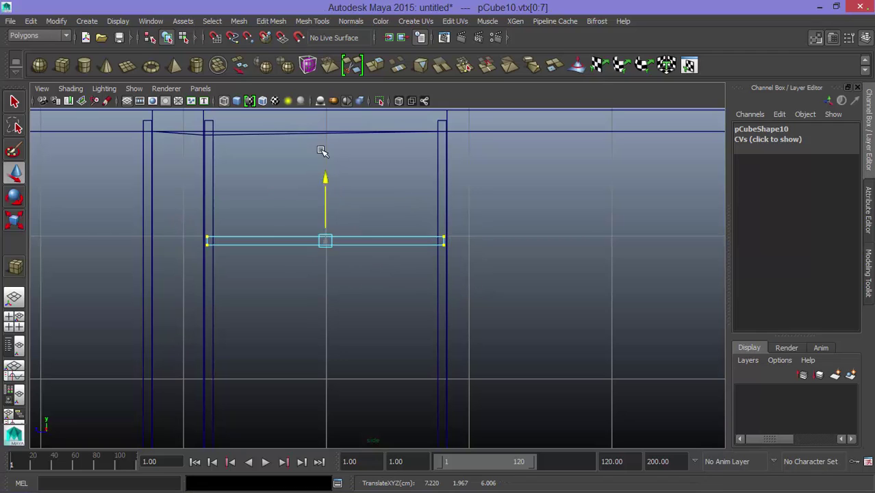
alt+middle_drag(347, 186, 295, 242)
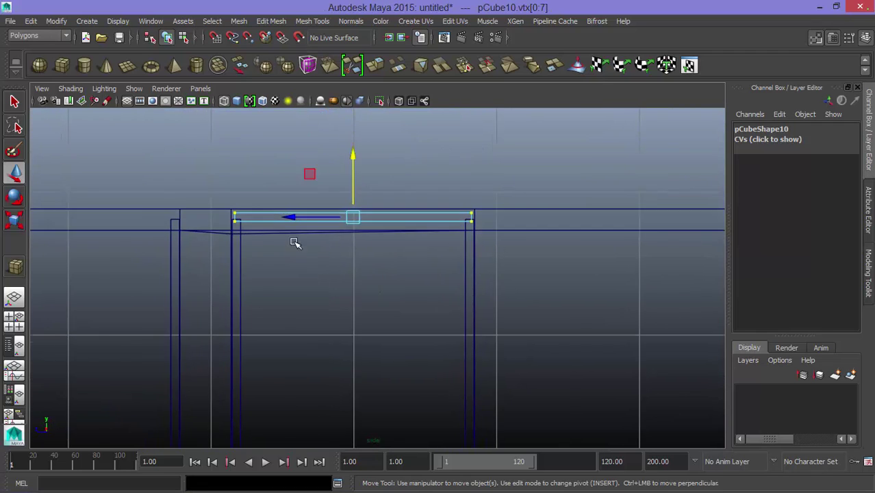
scroll(327, 275, down, 3)
scroll(327, 275, up, 3)
scroll(188, 230, up, 2)
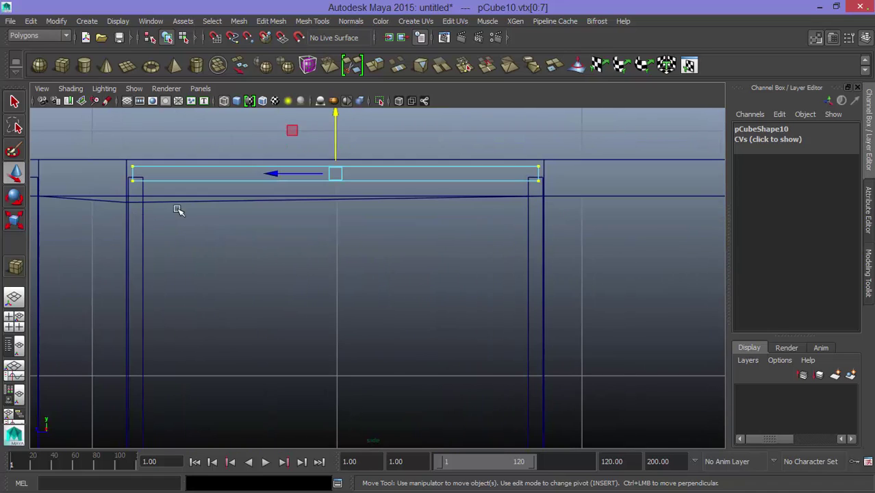
key(F8)
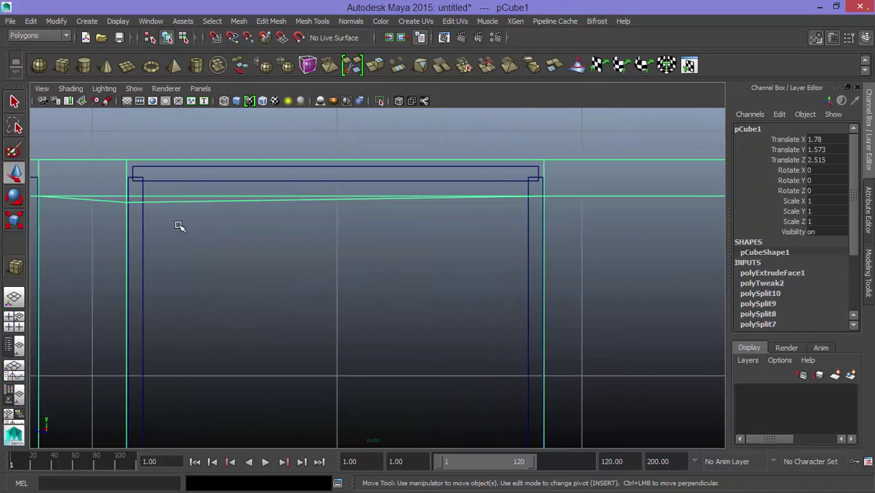
Step: Look over the door panel in the perspective view, then return to the side view
drag(197, 186, 198, 188)
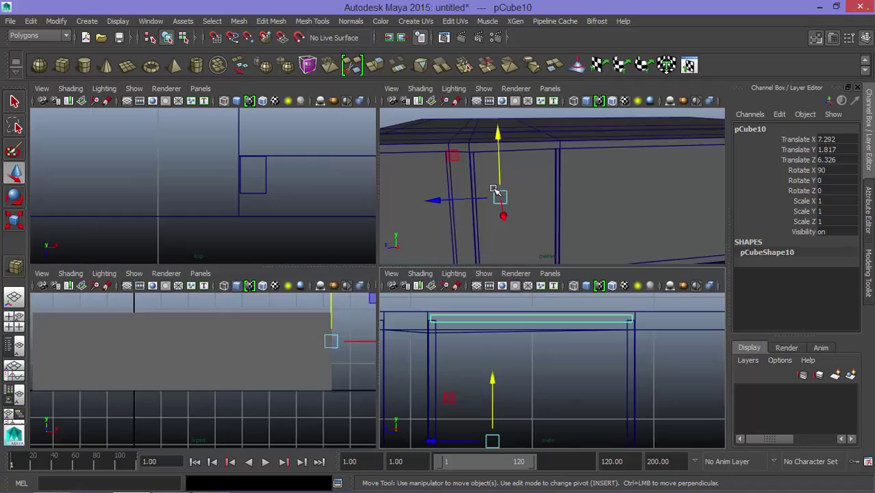
key(space)
key(space)
mouse_move(377, 264)
alt+mouse_down()
mouse_move(322, 253)
mouse_move(416, 274)
mouse_move(388, 279)
mouse_move(316, 250)
mouse_move(303, 260)
mouse_move(319, 254)
alt+mouse_up()
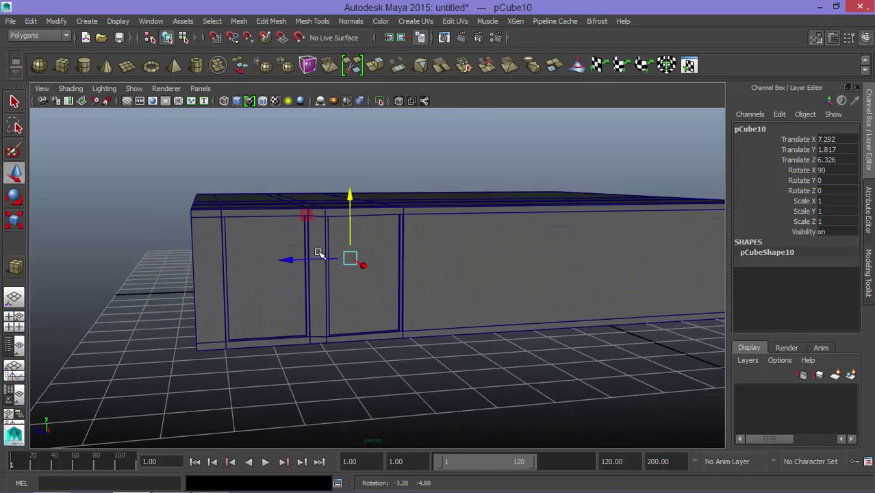
scroll(319, 254, up, 4)
mouse_move(342, 228)
alt+middle_down()
mouse_move(274, 217)
mouse_move(296, 228)
alt+middle_up()
click(296, 228)
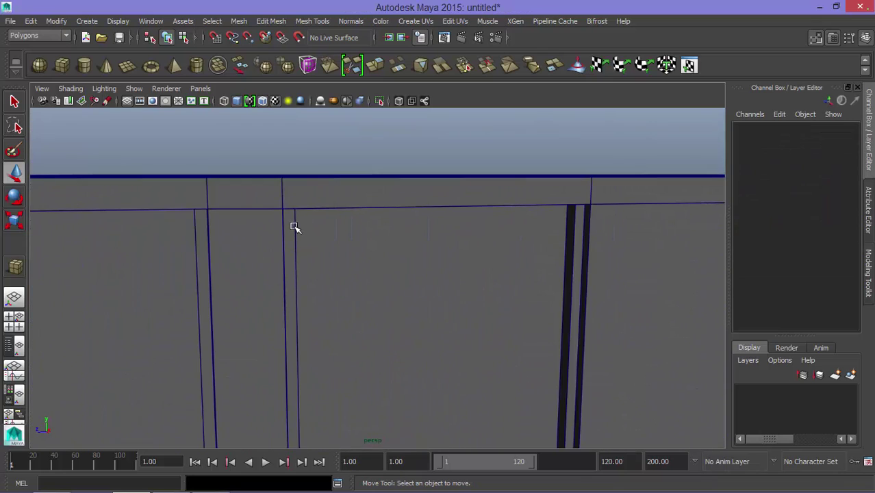
key(space)
key(space)
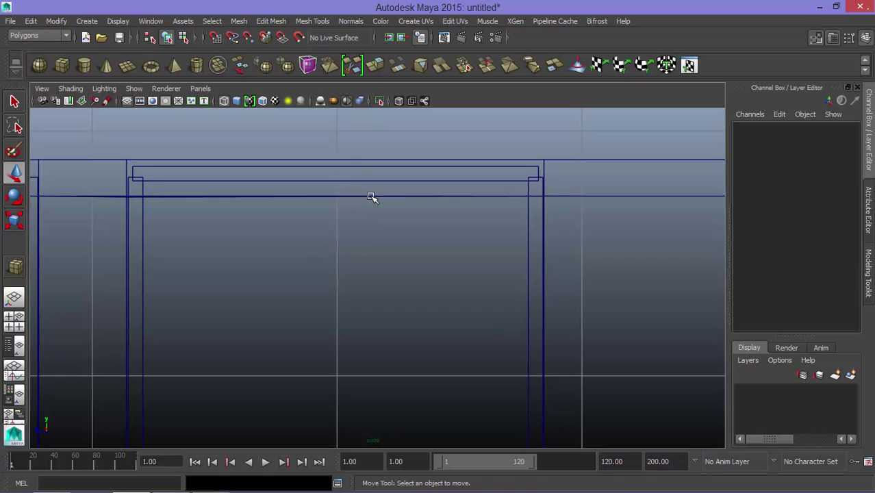
Step: Center the top beam's pivot and lower it to Translate Y 1.688 onto the pillars
click(370, 196)
click(373, 189)
click(354, 210)
drag(382, 195, 343, 172)
click(56, 20)
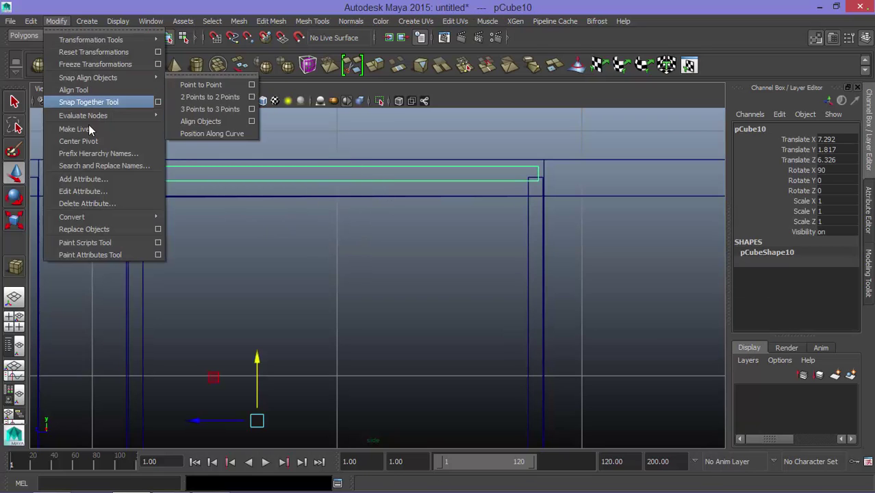
click(94, 141)
drag(333, 128, 343, 156)
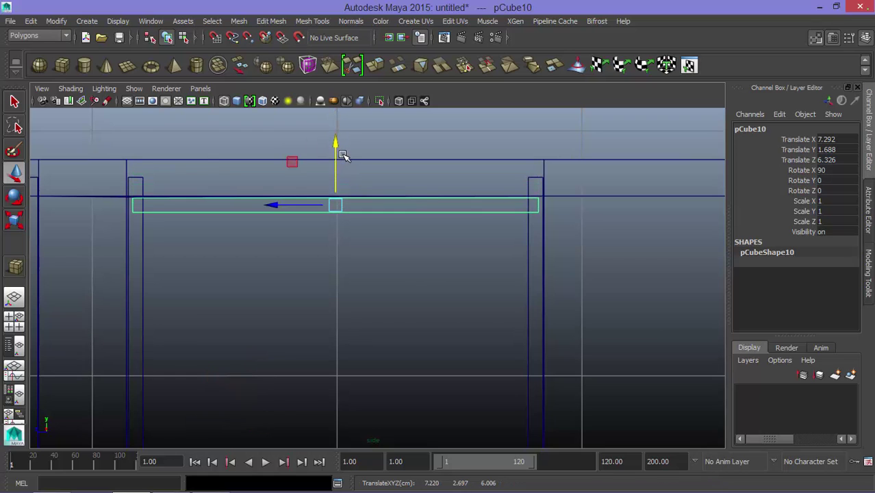
Step: Duplicate the top beam in the perspective view
key(space)
key(space)
scroll(418, 231, up, 5)
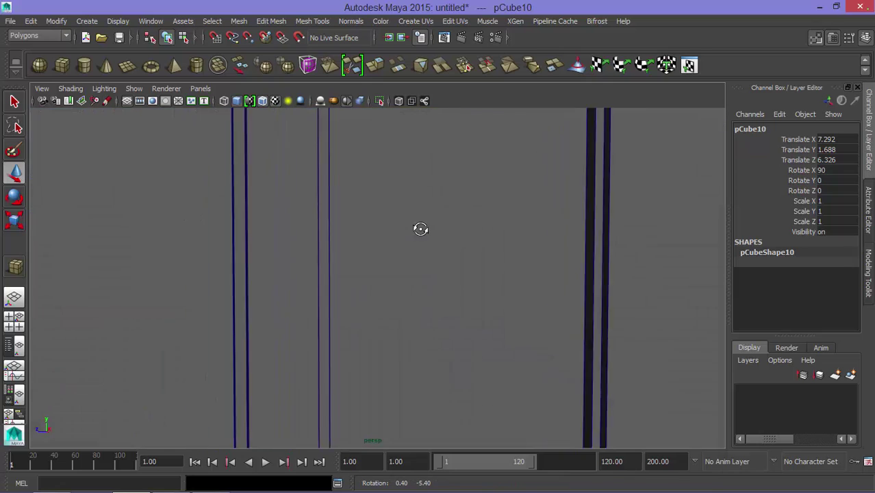
scroll(424, 240, up, 2)
scroll(424, 239, down, 7)
click(498, 374)
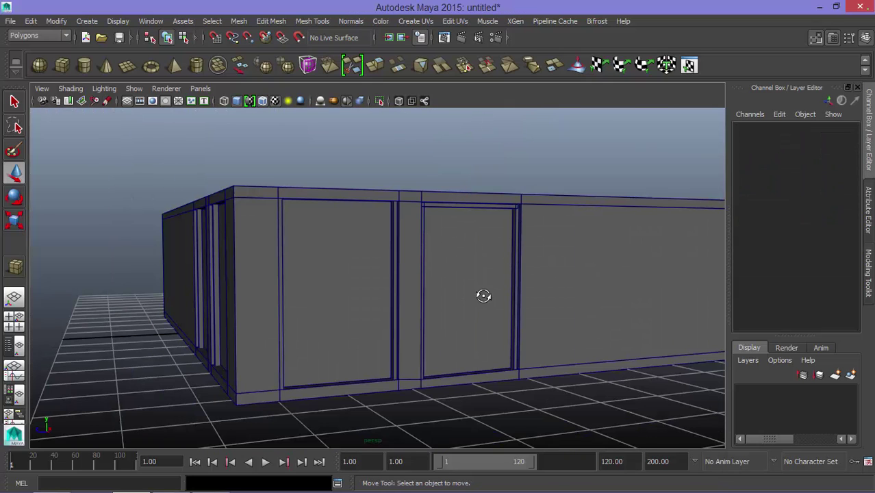
alt+drag(484, 295, 469, 294)
click(423, 229)
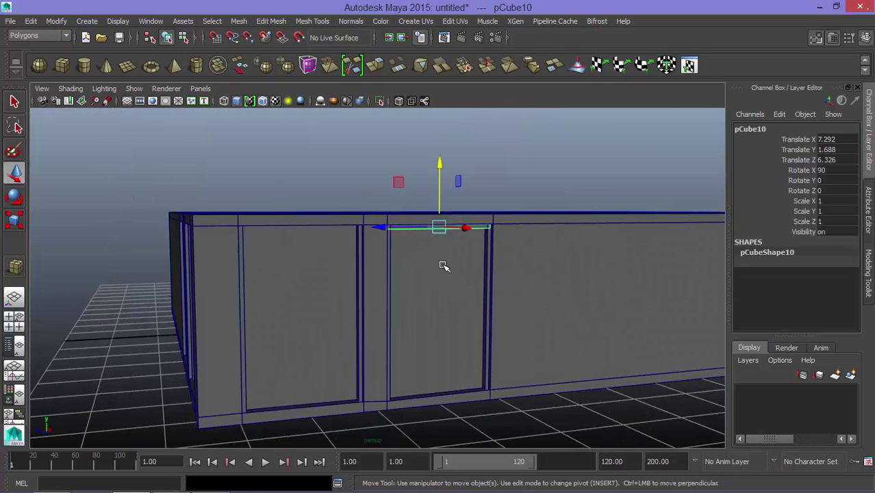
key(ctrl+d)
Step: Lower the beam copy to the floor line at Translate Y -0.818 as the door sill
key(space)
key(space)
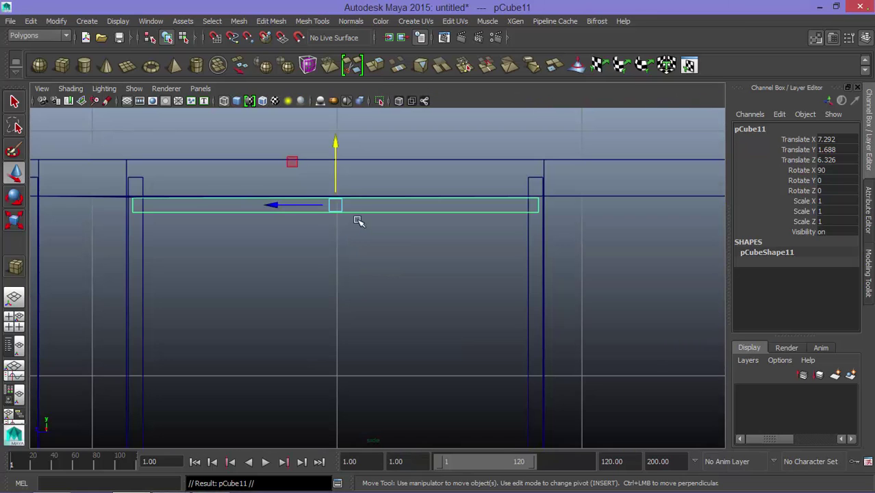
drag(336, 145, 379, 343)
mouse_move(379, 343)
alt+middle_down()
mouse_move(392, 258)
mouse_move(366, 209)
alt+middle_up()
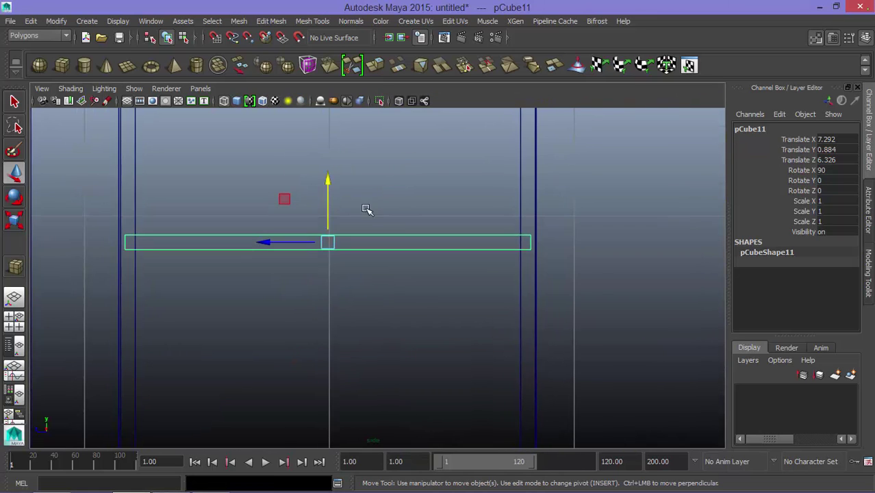
scroll(371, 269, down, 5)
mouse_move(370, 268)
alt+middle_down()
mouse_move(377, 209)
mouse_move(369, 159)
alt+middle_up()
mouse_move(368, 159)
mouse_down()
mouse_move(398, 312)
mouse_move(392, 293)
mouse_up()
scroll(335, 343, up, 3)
alt+middle_drag(337, 342, 332, 283)
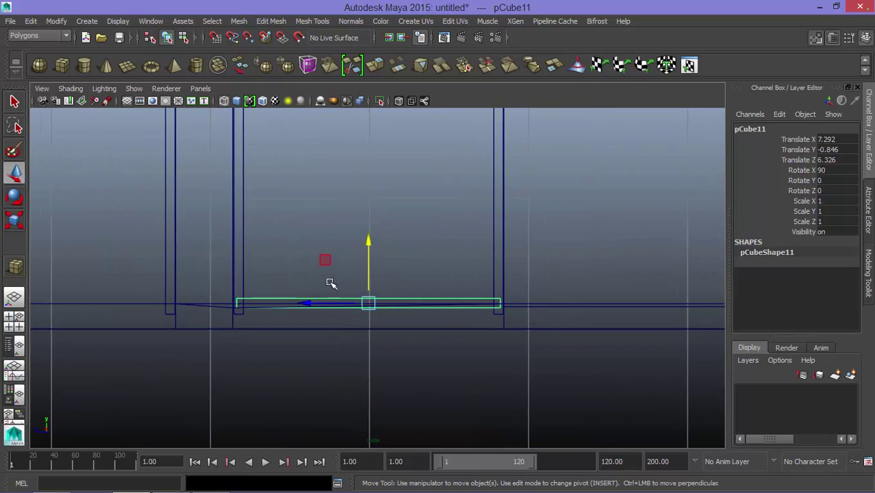
scroll(328, 287, up, 3)
scroll(325, 295, up, 2)
drag(360, 273, 357, 265)
alt+middle_drag(314, 250, 382, 241)
Step: Orbit around the building to check the new sill from below and above
key(shift+f)
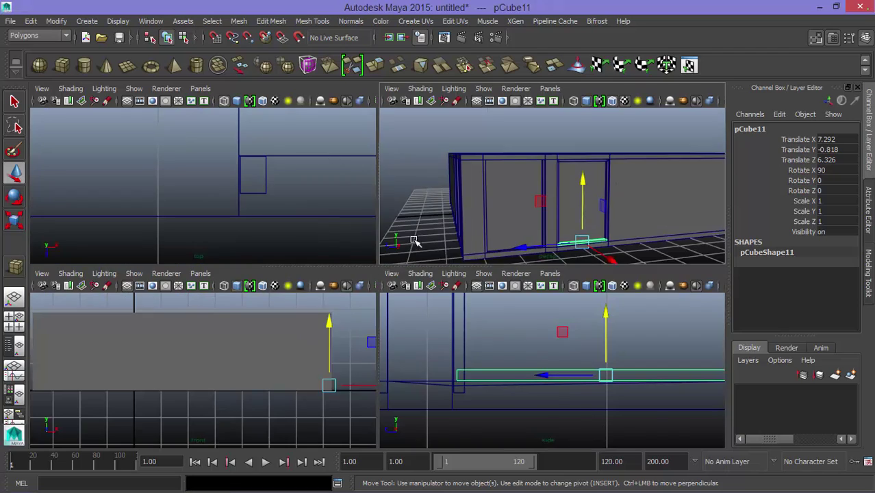
key(space)
mouse_move(395, 273)
alt+mouse_down()
mouse_move(389, 265)
mouse_move(432, 363)
mouse_move(367, 354)
alt+mouse_up()
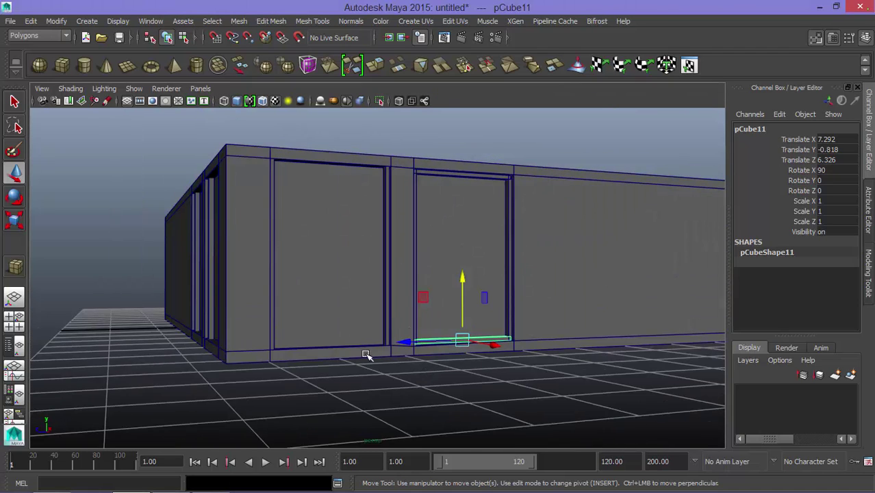
alt+right_drag(366, 354, 419, 371)
mouse_move(420, 371)
alt+middle_down()
mouse_move(380, 243)
mouse_move(393, 248)
alt+middle_up()
mouse_move(394, 248)
alt+mouse_down()
mouse_move(390, 356)
mouse_move(413, 357)
mouse_move(219, 348)
alt+mouse_up()
Step: Slide the sill along Z so it lines up under the second door
key(space)
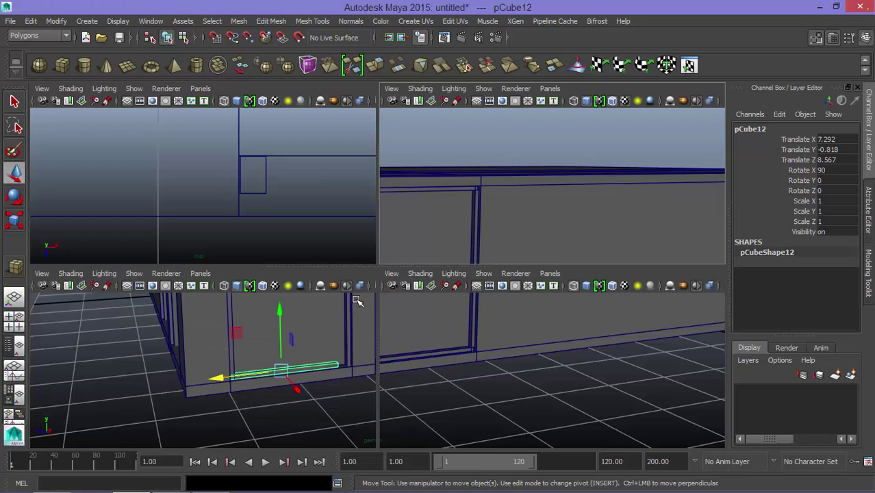
key(space)
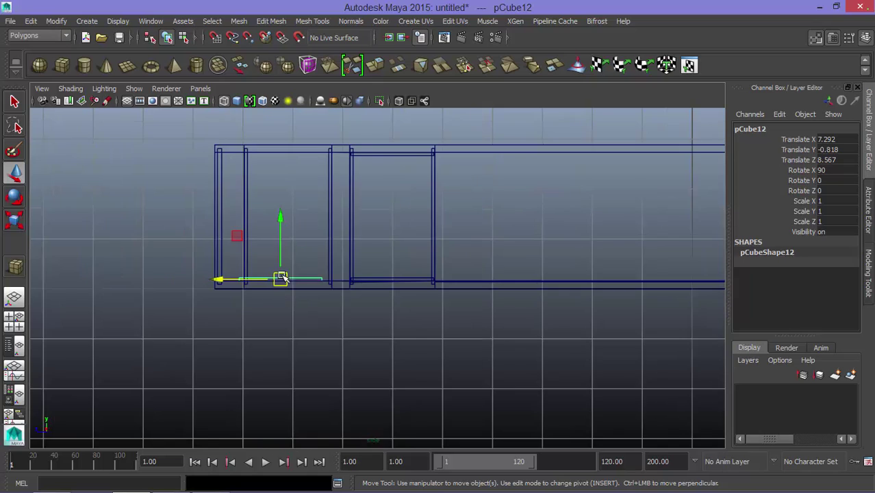
scroll(282, 277, up, 2)
scroll(291, 285, up, 2)
scroll(283, 278, up, 2)
scroll(241, 292, up, 2)
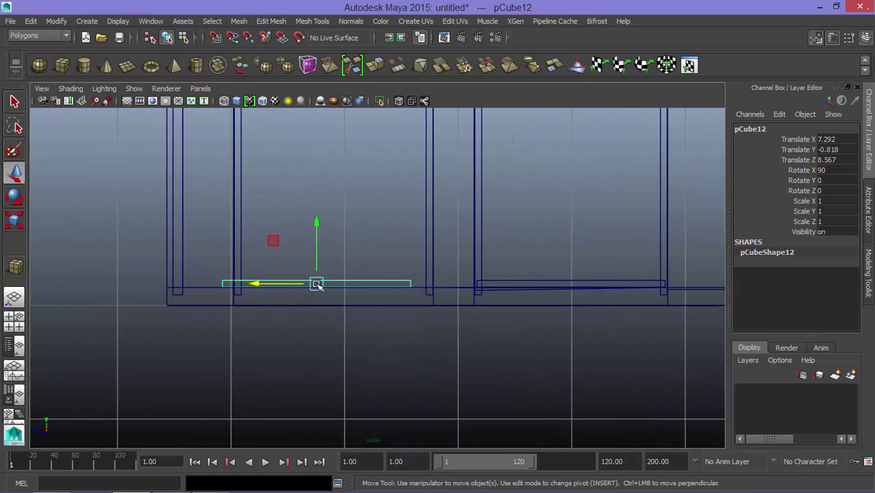
drag(257, 283, 269, 284)
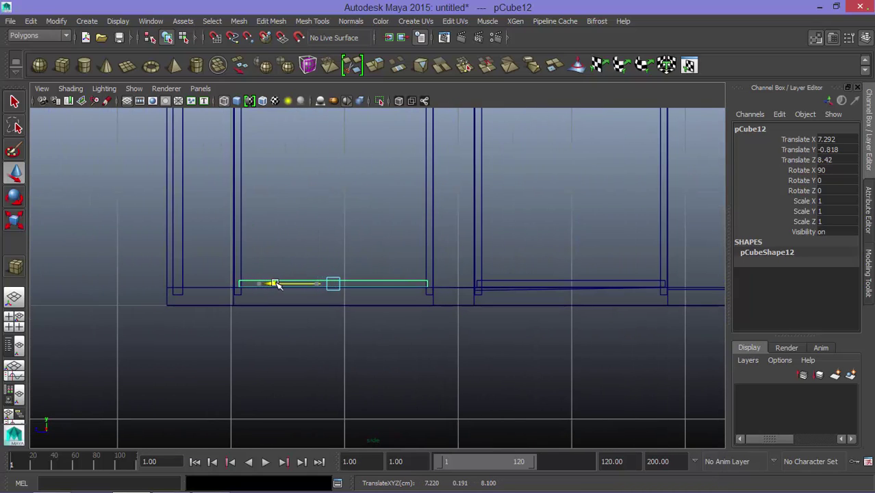
Step: Duplicate the sill and raise the copy to Translate Y 1.713 as a top beam
key(ctrl+d)
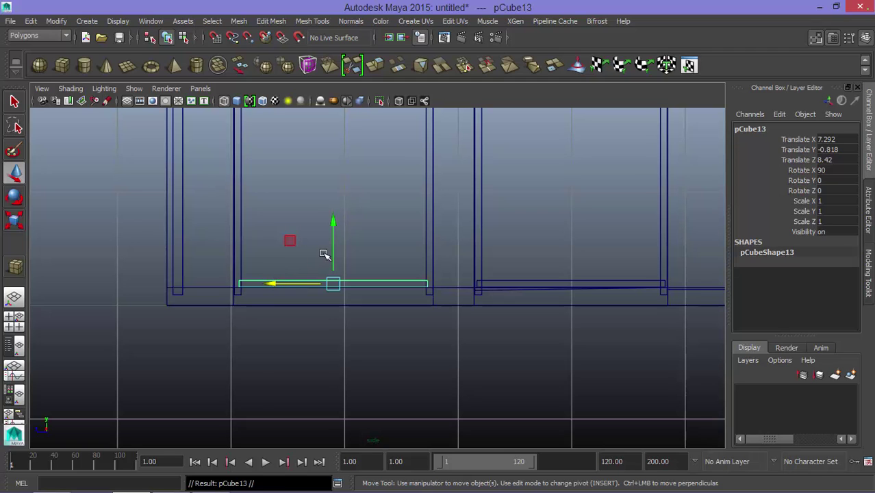
mouse_move(340, 231)
mouse_down()
mouse_move(332, 195)
mouse_move(390, 172)
mouse_up()
mouse_move(391, 172)
alt+middle_down()
mouse_move(430, 321)
mouse_move(361, 326)
alt+middle_up()
mouse_move(361, 326)
mouse_down()
mouse_move(336, 132)
mouse_move(333, 150)
mouse_up()
Step: Duplicate the top beam and slide it past the building's end to Translate Z 10.177
key(ctrl+d)
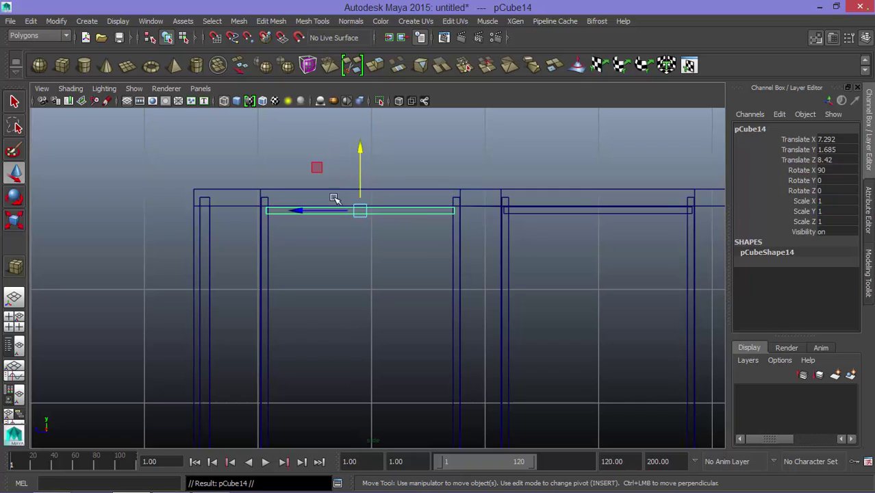
mouse_move(308, 211)
mouse_down()
mouse_move(203, 205)
mouse_move(108, 228)
mouse_up()
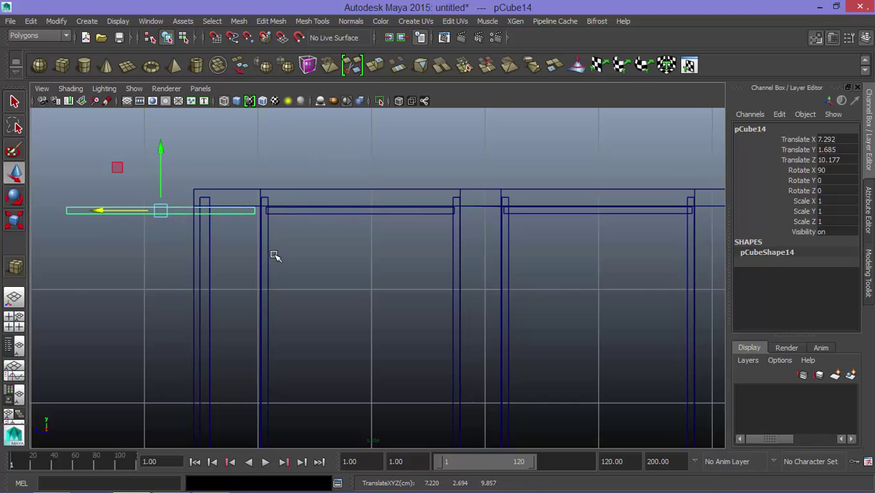
key(space)
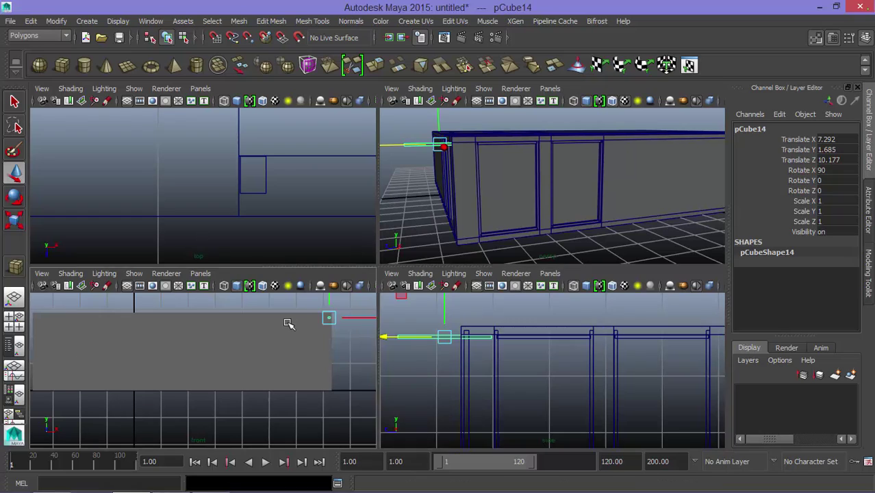
Step: In the wireframe front view, rotate the end beam to Rotate Y -84.857
key(space)
click(224, 100)
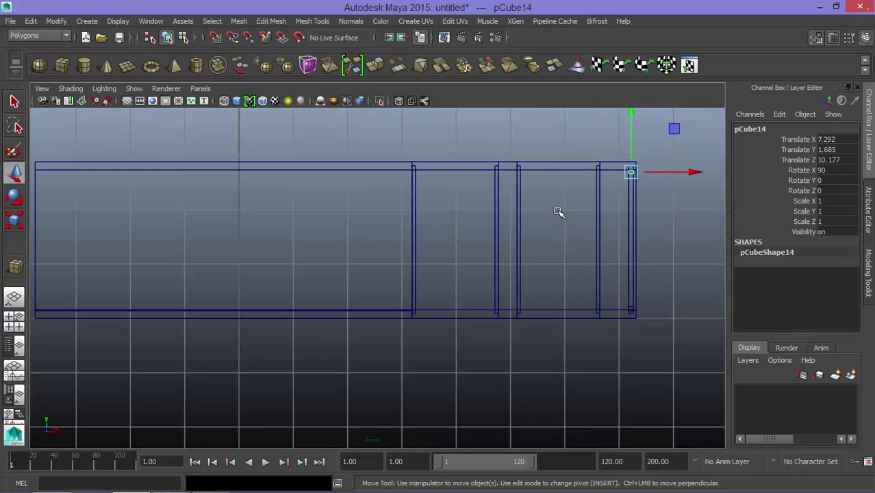
scroll(558, 213, up, 1)
mouse_move(604, 215)
alt+middle_down()
mouse_move(377, 287)
mouse_move(353, 275)
alt+middle_up()
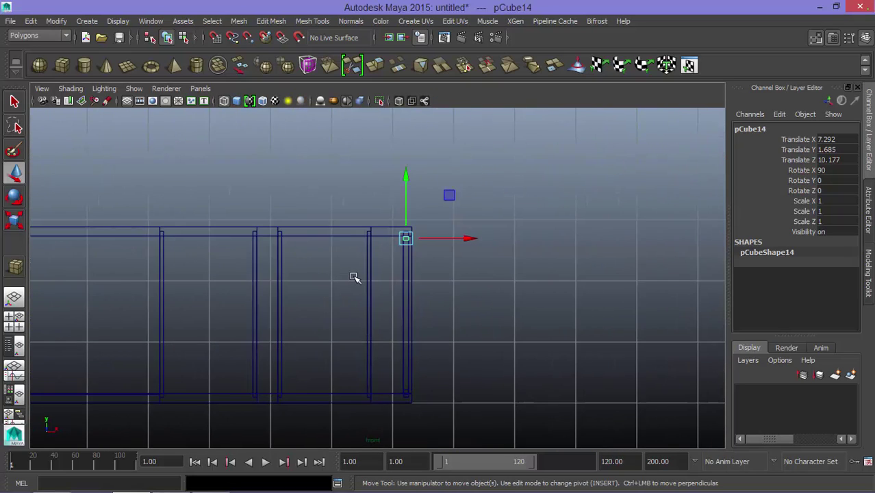
scroll(352, 271, up, 2)
key(e)
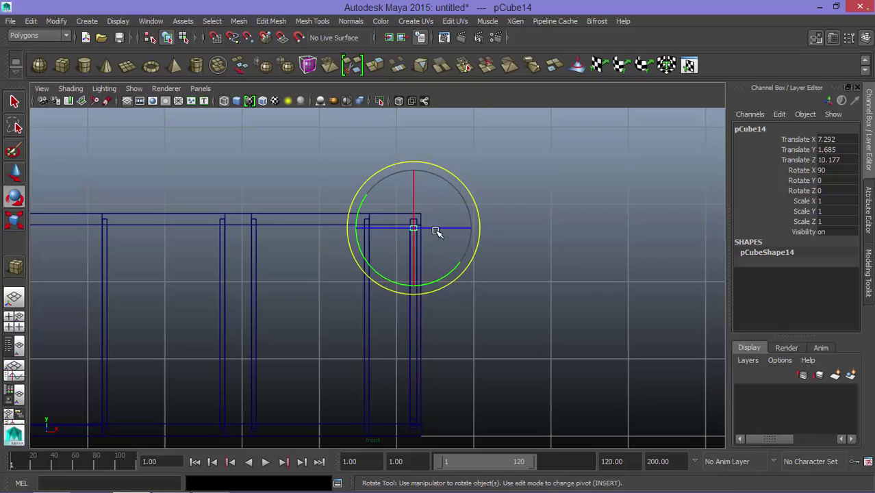
drag(436, 231, 461, 224)
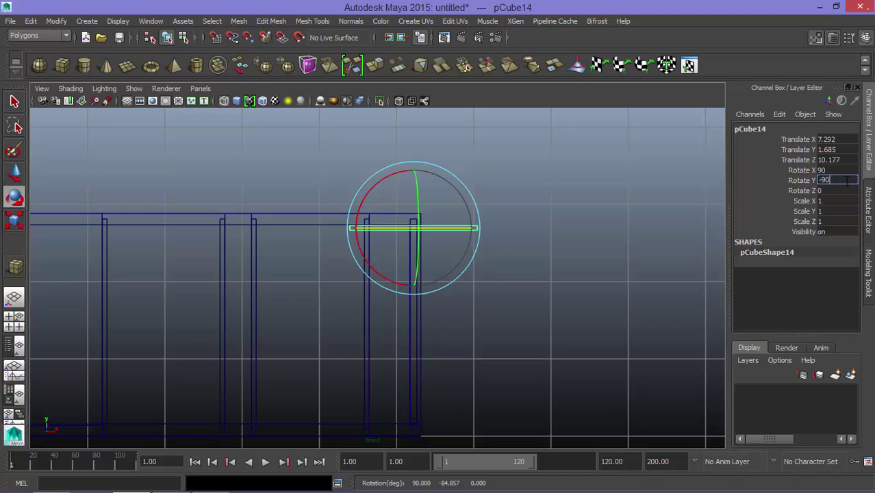
Step: Rotate the bar -90 degrees in Y and place it along the first window's top edge
key(Return)
key(w)
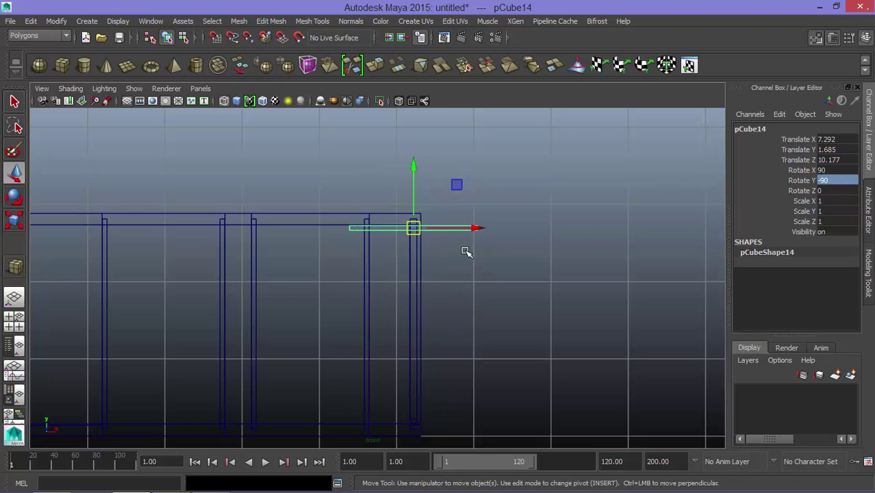
scroll(415, 250, up, 2)
drag(475, 213, 354, 200)
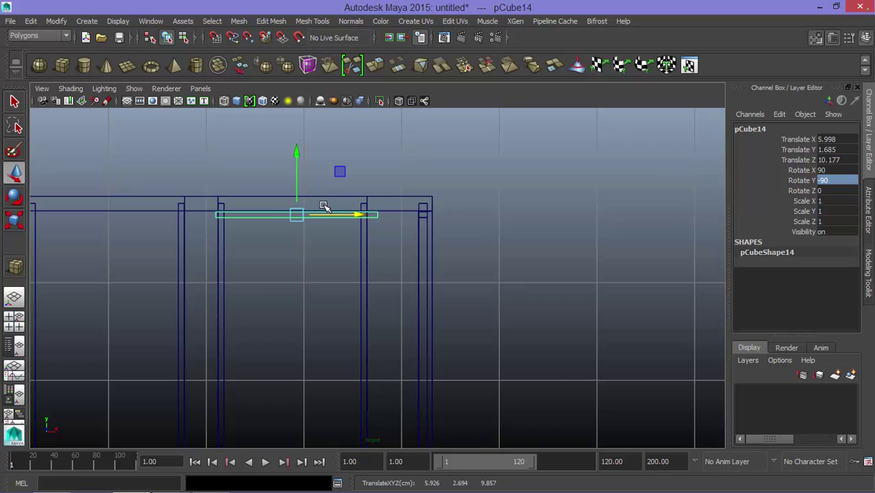
Step: Duplicate the bar and move the copy to the bottom edge beneath the left window
key(ctrl+d)
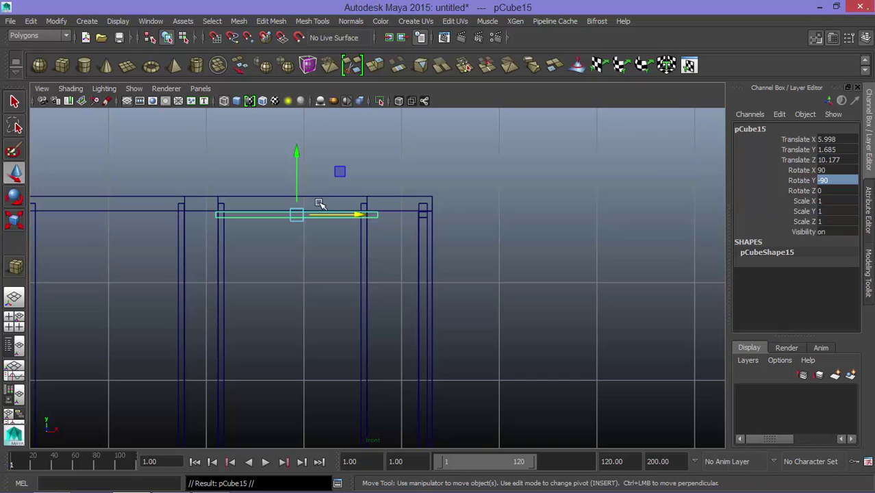
drag(296, 151, 348, 279)
alt+middle_drag(348, 280, 343, 193)
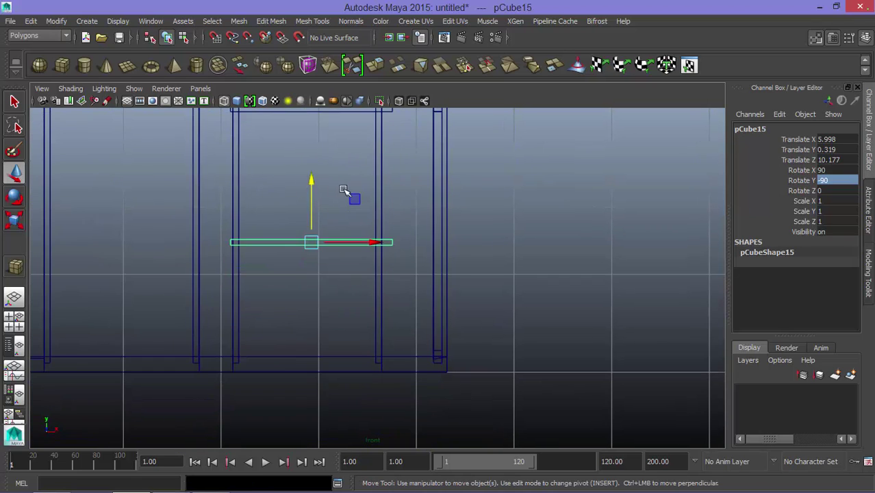
drag(310, 181, 319, 290)
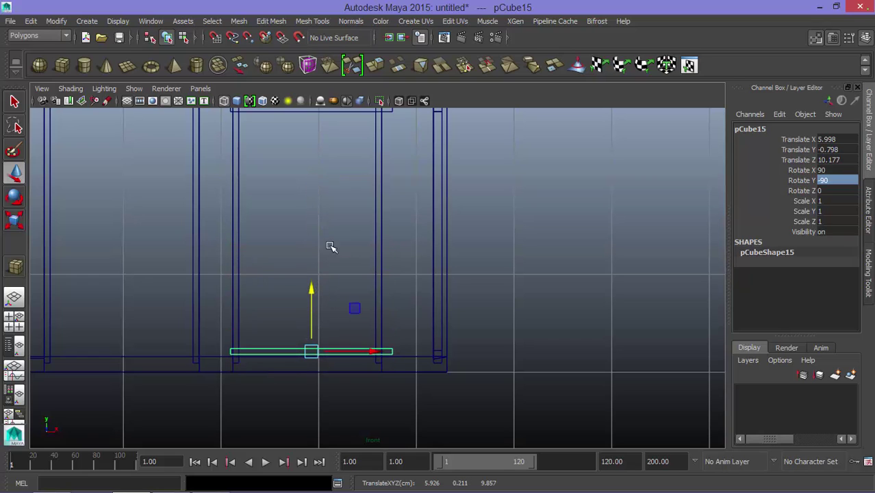
alt+middle_drag(331, 246, 451, 261)
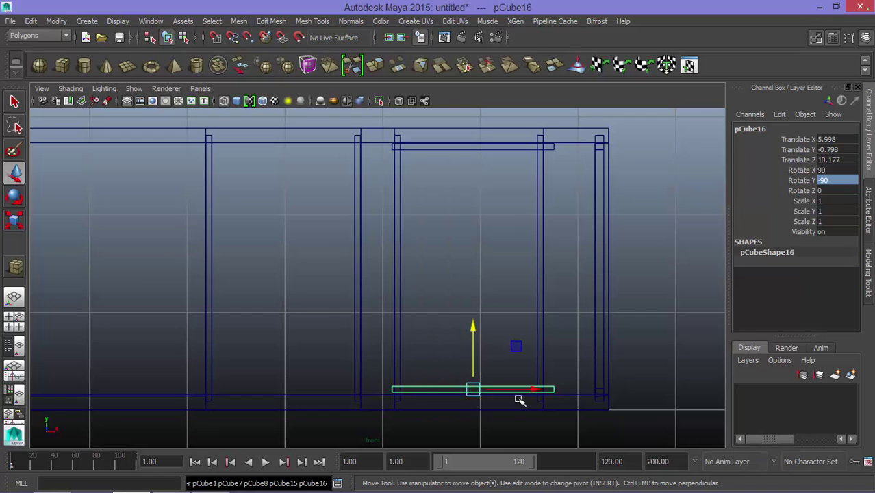
drag(521, 397, 342, 375)
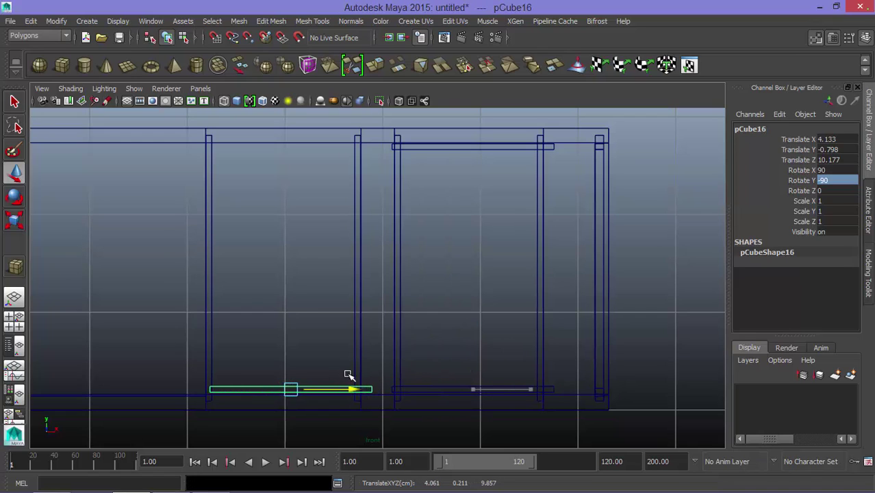
Step: Duplicate the bottom bar and raise the copy to the left window's top edge
key(ctrl+d)
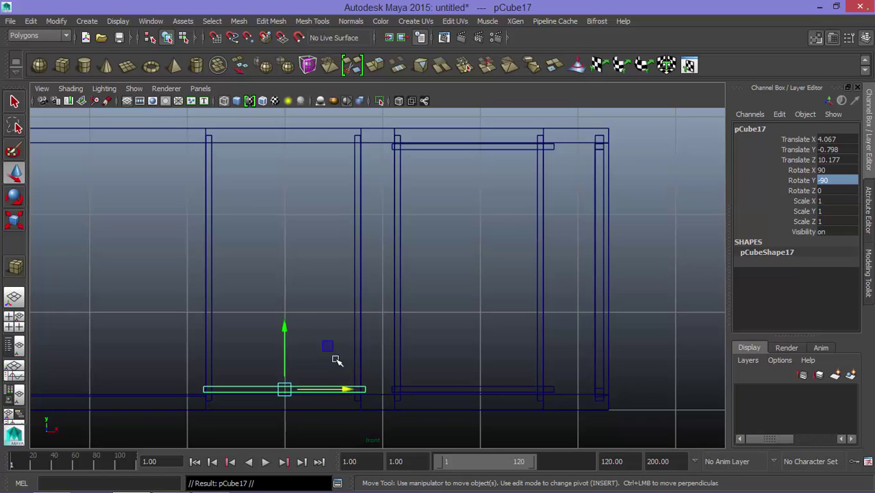
drag(284, 330, 251, 89)
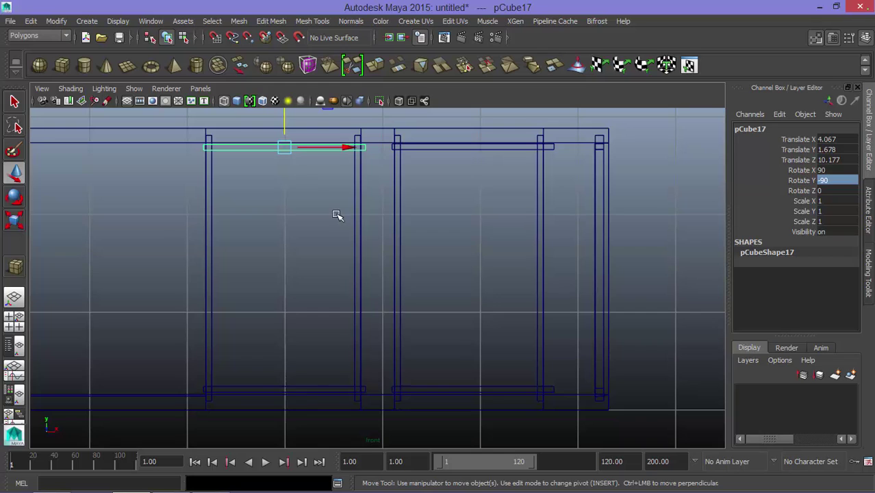
alt+middle_drag(335, 215, 391, 217)
scroll(387, 221, down, 3)
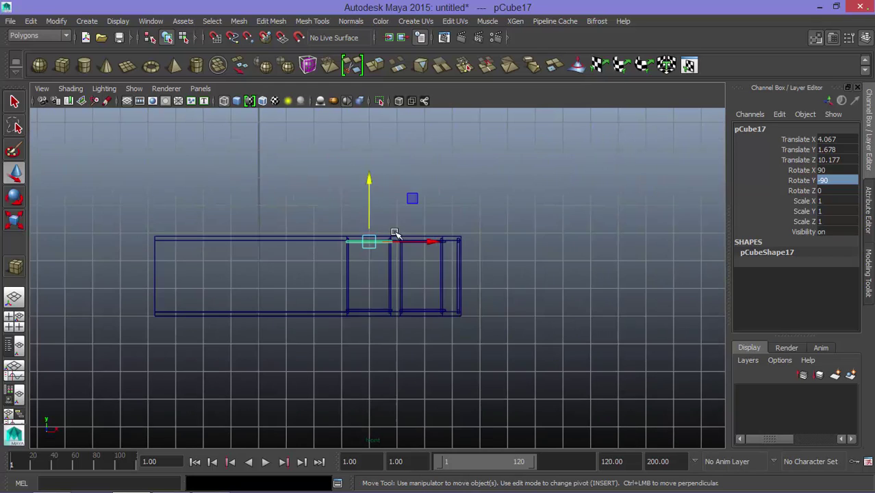
key(space)
key(space)
Step: Box-select the window frame bars in the perspective view
mouse_move(478, 256)
alt+mouse_down()
mouse_move(508, 336)
mouse_move(420, 365)
mouse_move(435, 338)
alt+mouse_up()
click(419, 365)
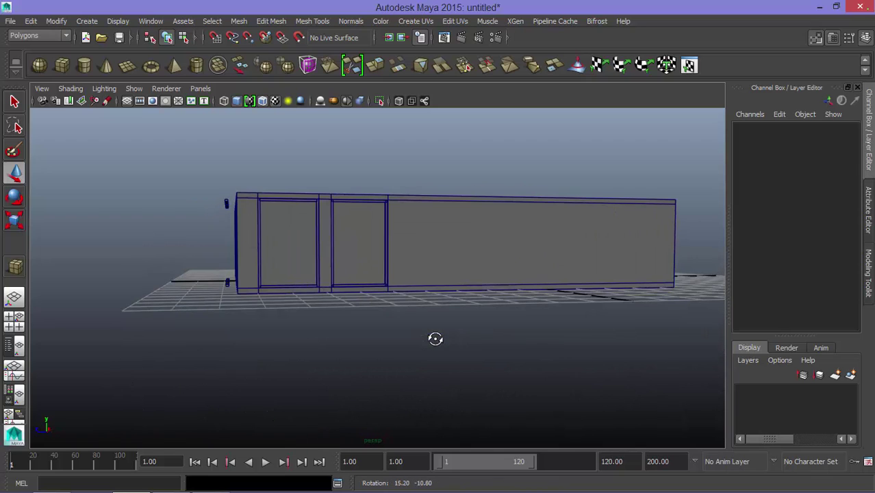
drag(237, 266, 228, 302)
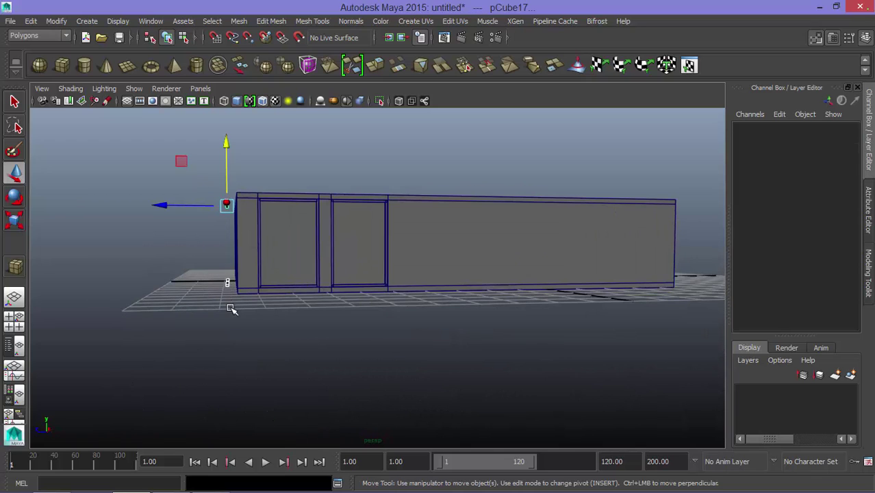
Step: In the top view, push the frame bars back to about Translate Z 9.794
key(space)
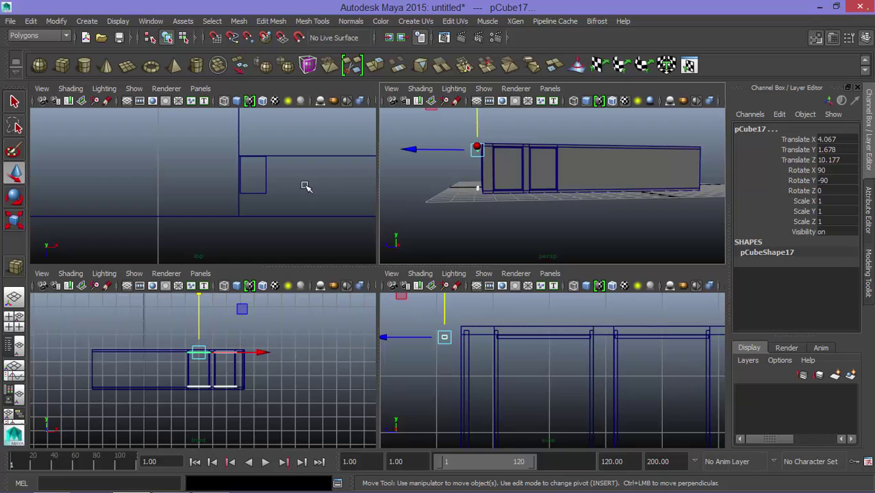
key(space)
key(f)
scroll(401, 245, down, 1)
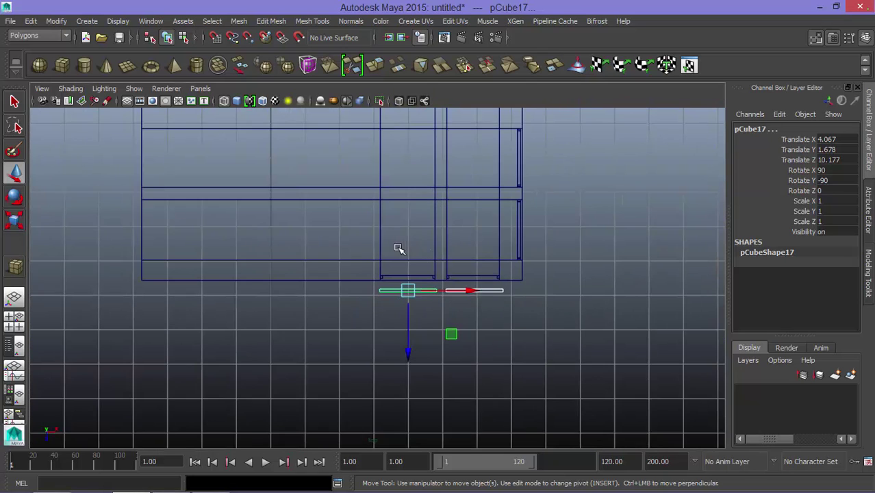
scroll(397, 246, down, 1)
scroll(432, 302, up, 1)
scroll(425, 293, up, 1)
scroll(453, 297, up, 1)
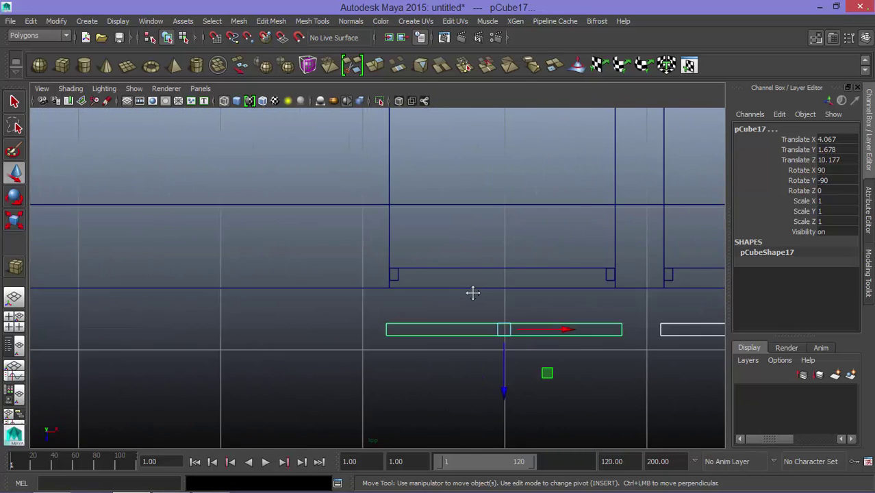
scroll(472, 293, up, 1)
drag(379, 338, 375, 284)
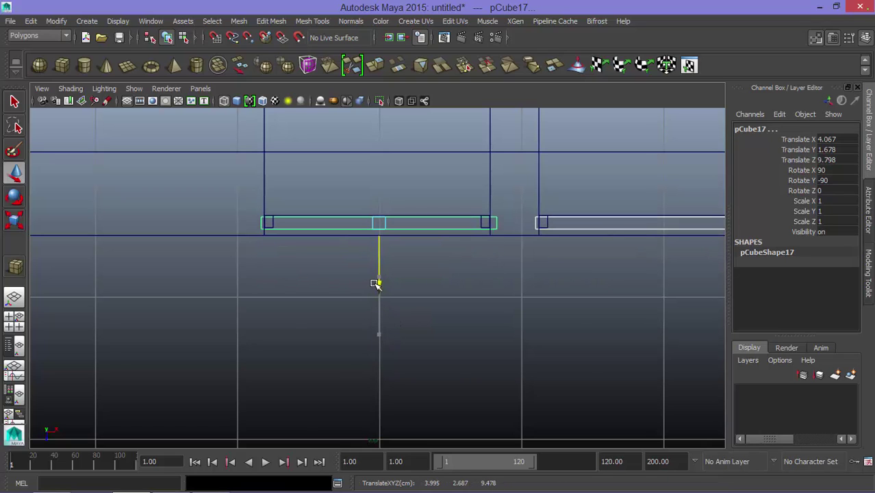
Step: Select the house together with the frame bars in perspective
key(space)
key(space)
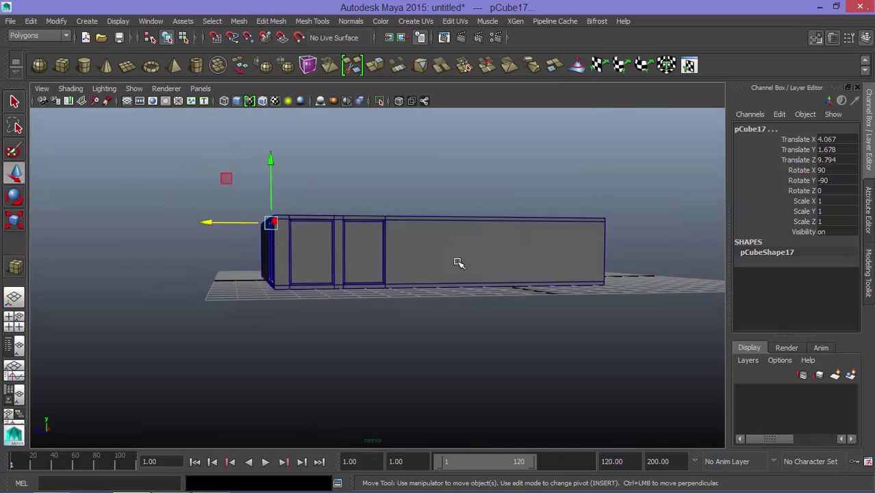
mouse_move(459, 263)
alt+mouse_down()
mouse_move(367, 336)
mouse_move(250, 196)
mouse_move(587, 353)
alt+mouse_up()
click(377, 333)
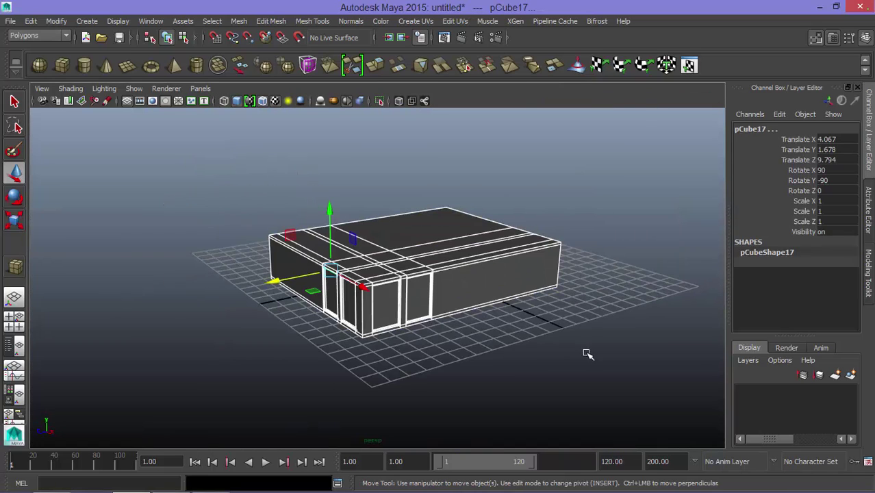
Step: Combine the house and frame bars into one mesh, pCube18, and centre its pivot
click(239, 21)
click(270, 59)
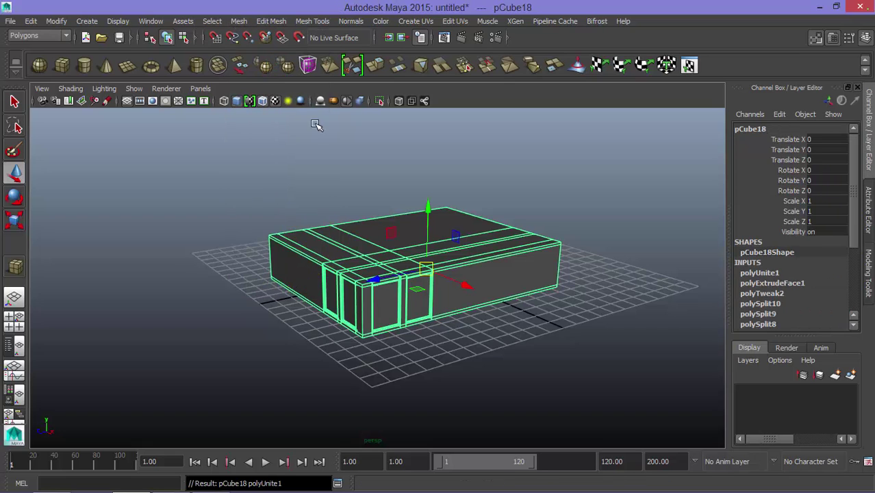
click(416, 366)
click(371, 260)
click(58, 23)
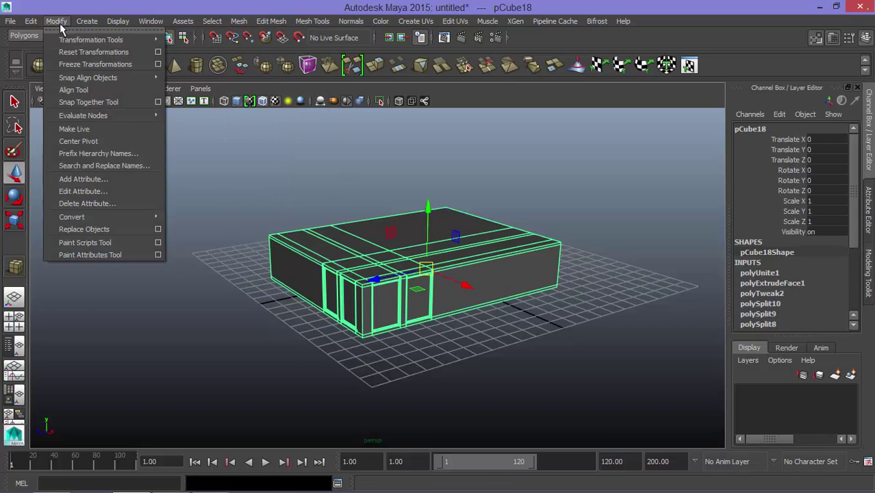
click(78, 141)
Step: Orbit, pan and zoom through the views to inspect the combined box
mouse_move(330, 320)
alt+mouse_down()
mouse_move(386, 284)
mouse_move(365, 260)
alt+mouse_up()
click(387, 284)
key(space)
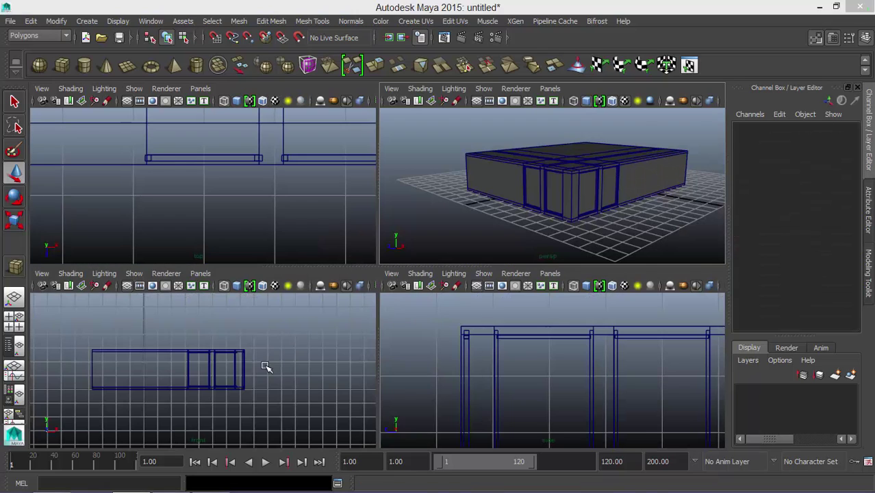
key(space)
key(space)
key(space)
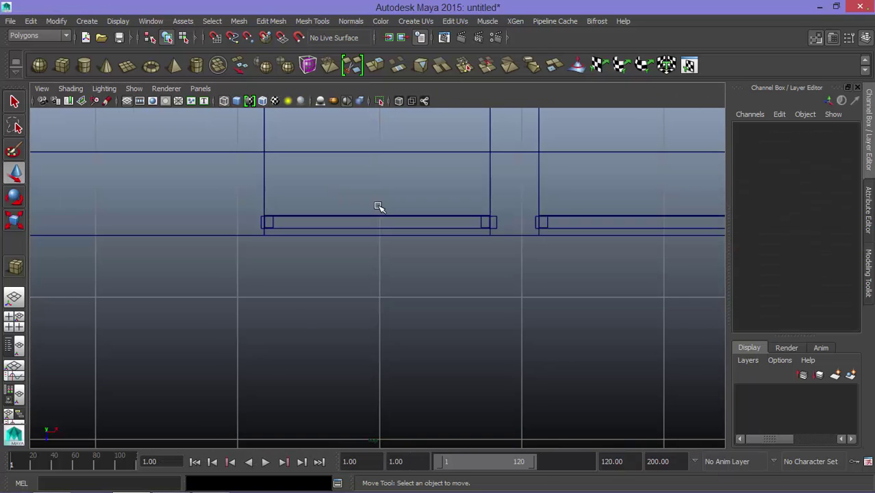
alt+middle_drag(378, 206, 455, 203)
scroll(410, 221, up, 2)
scroll(409, 221, down, 2)
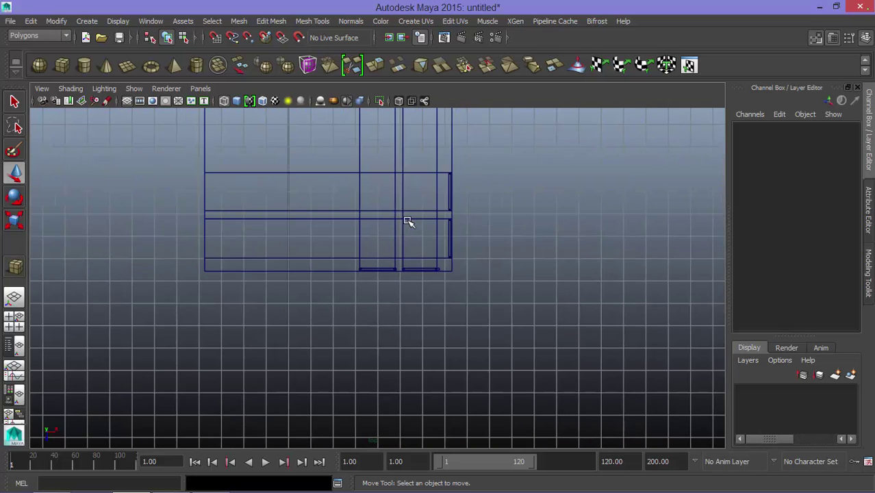
scroll(408, 221, down, 1)
key(space)
key(space)
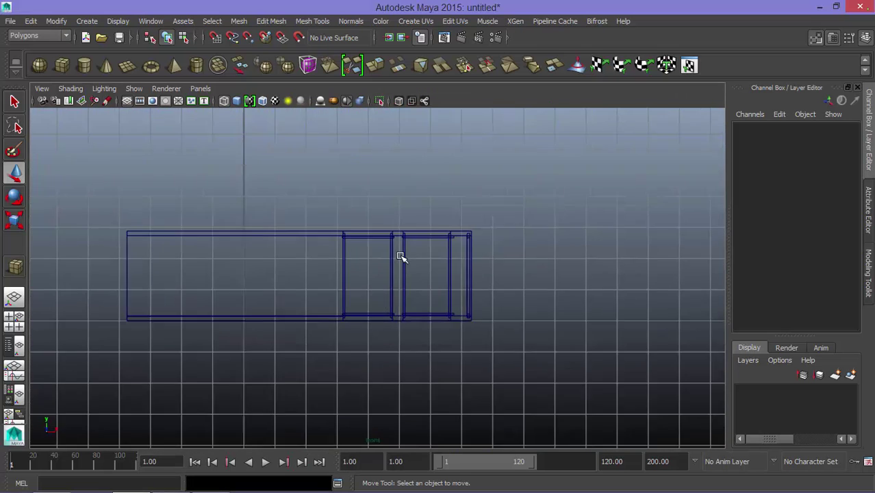
scroll(403, 255, up, 3)
Step: Slide the left and right window vertex columns leftward on pCube18's front wall
scroll(403, 254, up, 1)
click(406, 252)
right_drag(404, 251, 352, 184)
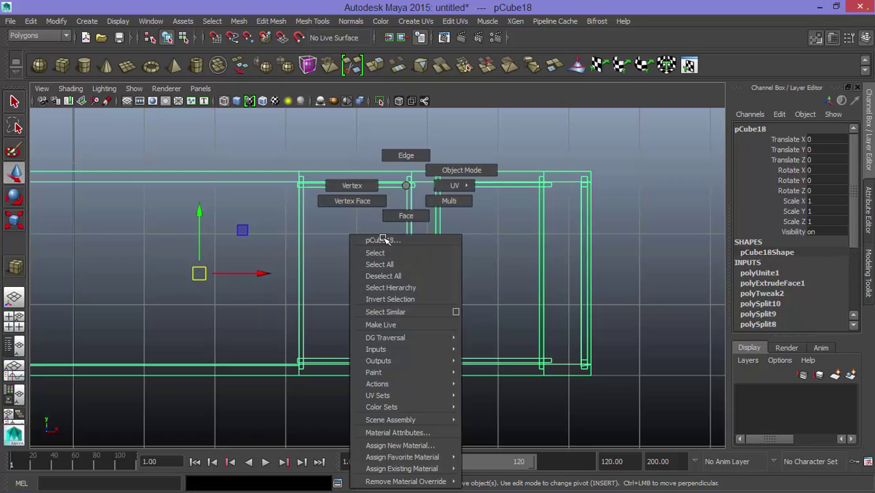
mouse_move(264, 137)
mouse_down()
mouse_move(409, 287)
mouse_move(415, 407)
mouse_up()
drag(416, 272, 371, 284)
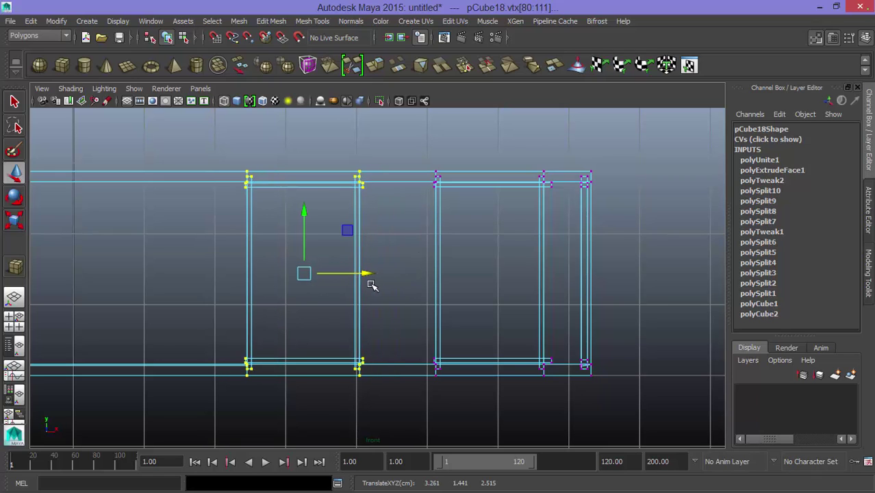
drag(417, 148, 552, 453)
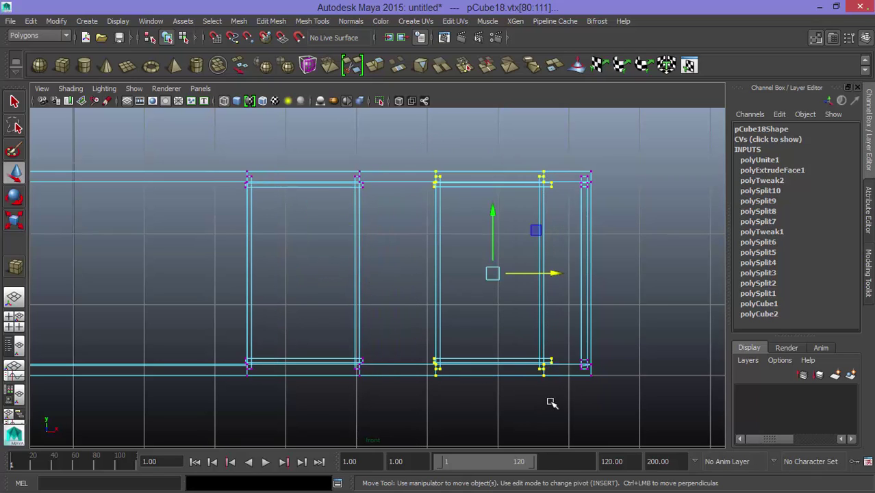
drag(551, 274, 541, 273)
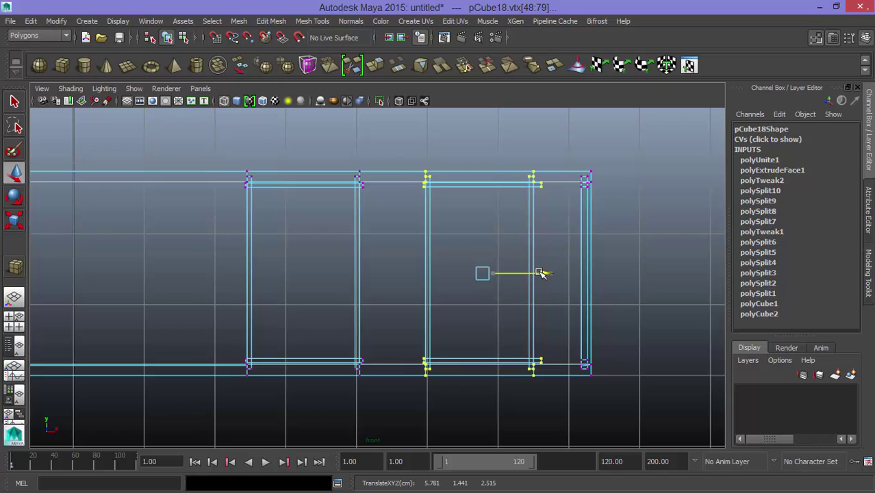
mouse_move(565, 273)
mouse_down()
mouse_move(583, 274)
mouse_move(534, 280)
mouse_up()
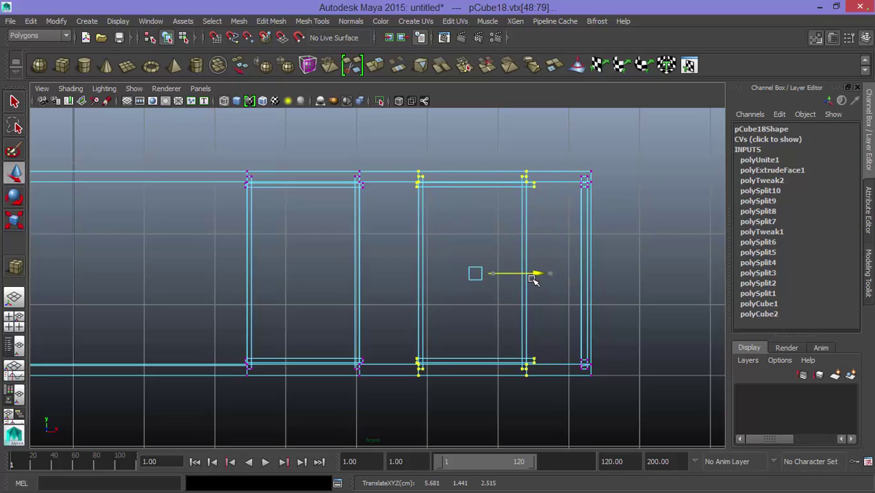
Step: In the side view, shift the window-frame vertex columns to the right
key(space)
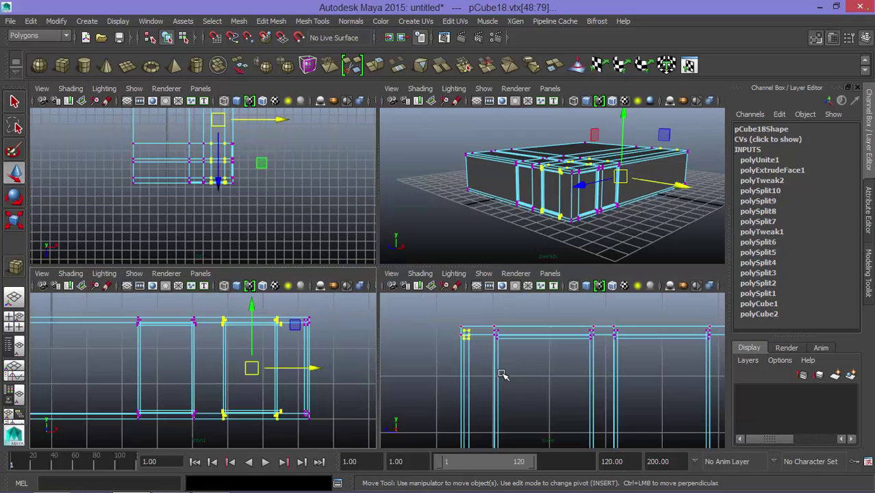
key(space)
alt+middle_drag(454, 310, 433, 287)
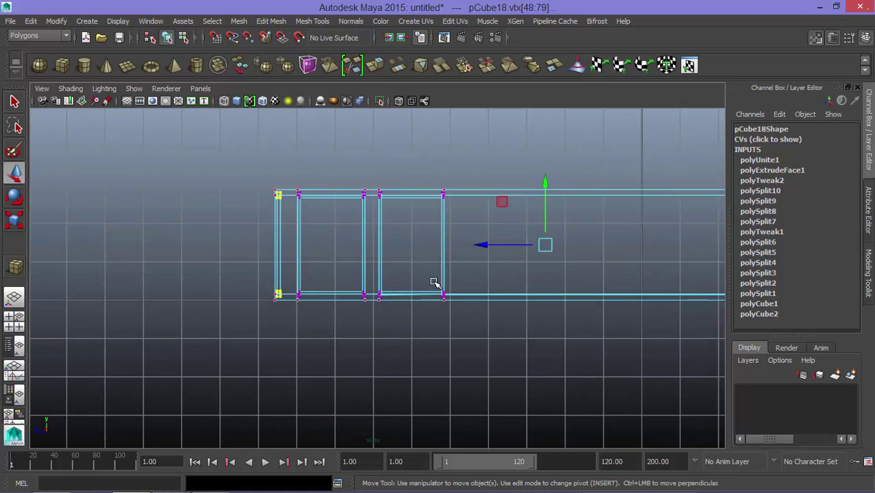
scroll(387, 156, up, 1)
drag(372, 161, 482, 356)
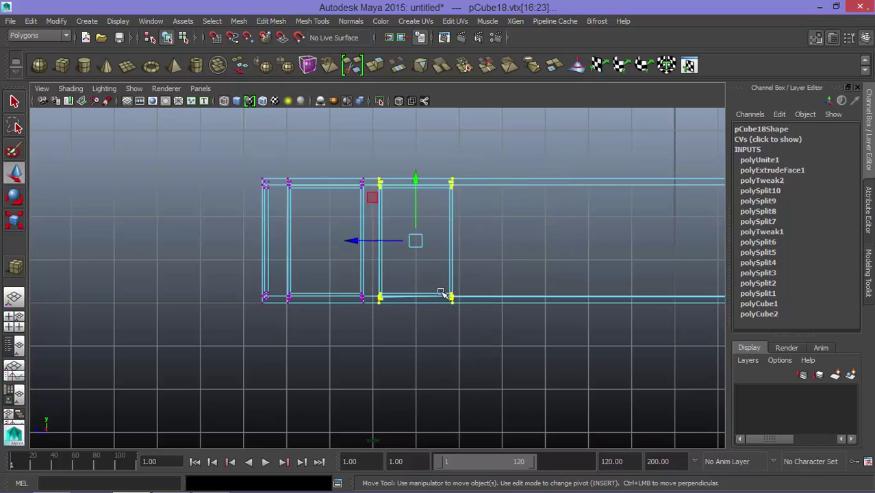
scroll(367, 257, up, 1)
drag(362, 231, 396, 231)
drag(253, 131, 372, 369)
drag(252, 229, 262, 228)
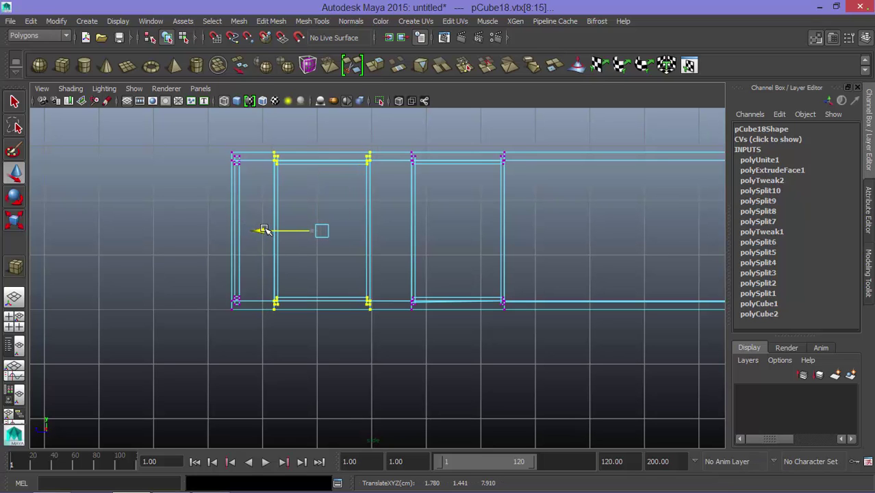
Step: Frame the box, clear the vertex selection and return to object mode
key(space)
key(shift+a)
key(space)
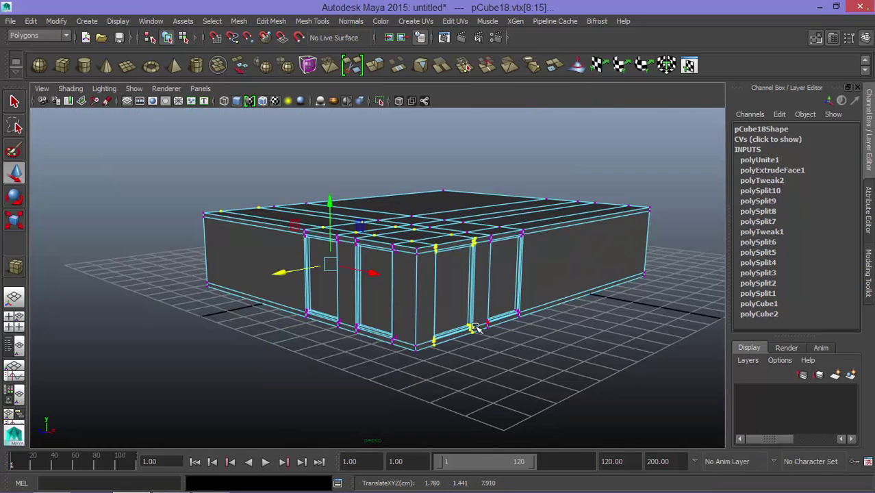
mouse_move(514, 196)
alt+mouse_down()
mouse_move(498, 349)
mouse_move(469, 299)
alt+mouse_up()
click(499, 348)
right_drag(435, 199, 493, 171)
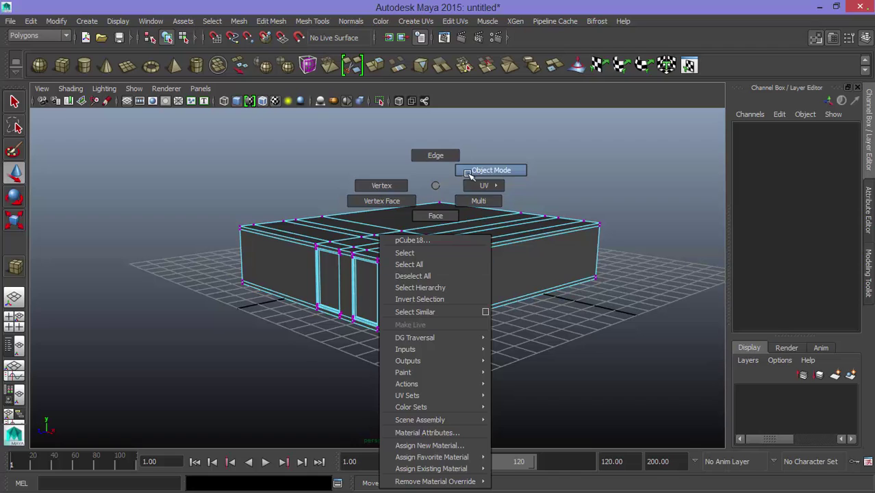
mouse_move(164, 485)
click(226, 406)
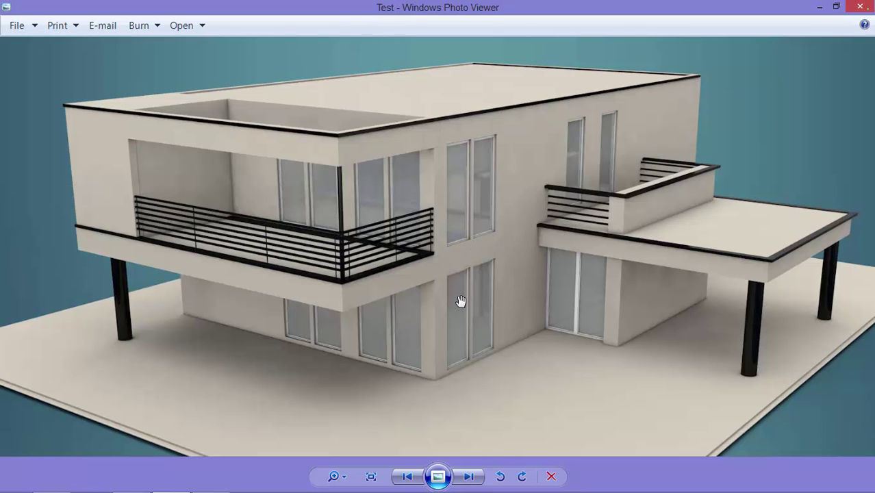
click(820, 6)
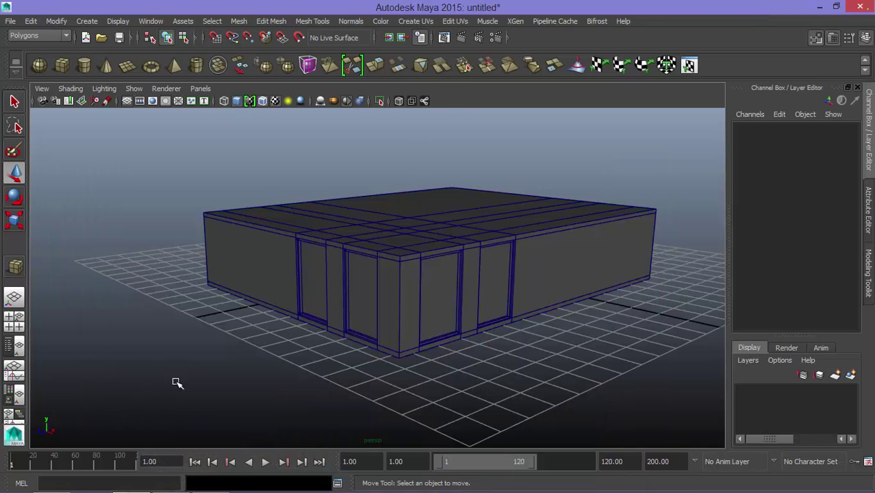
mouse_move(172, 489)
click(172, 480)
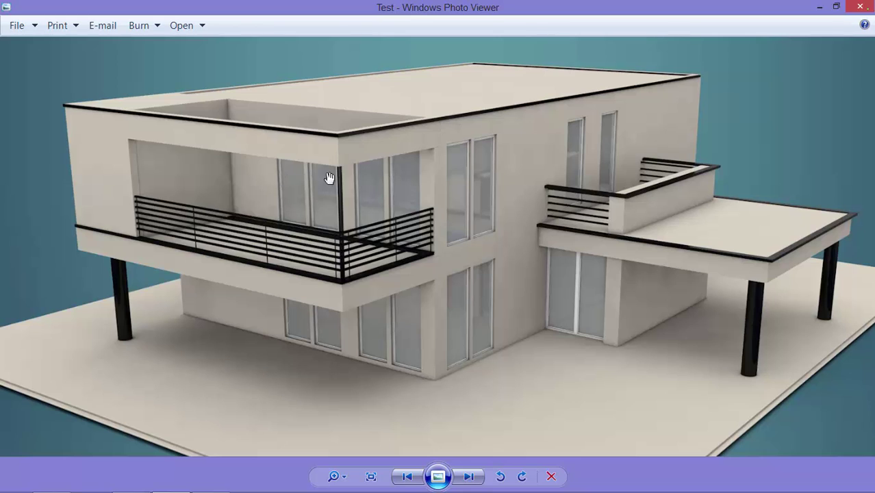
click(819, 6)
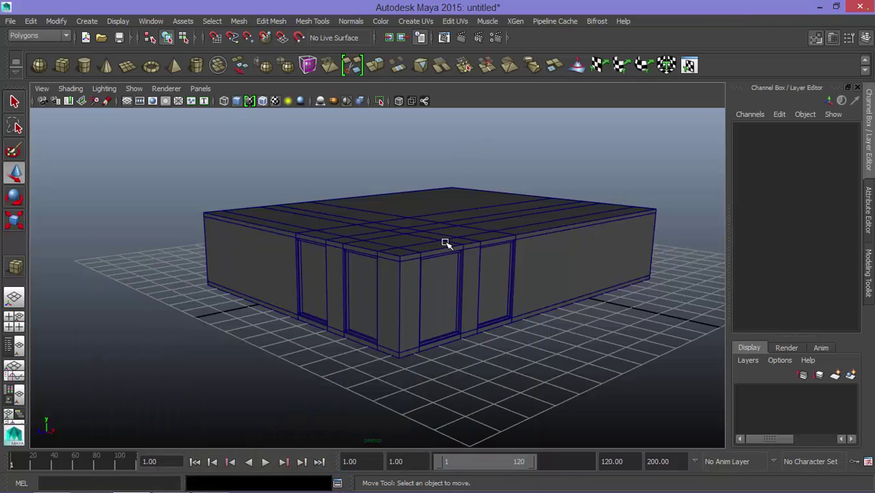
Step: Duplicate the box and move the copy up onto the original
click(446, 245)
alt+drag(443, 256, 430, 258)
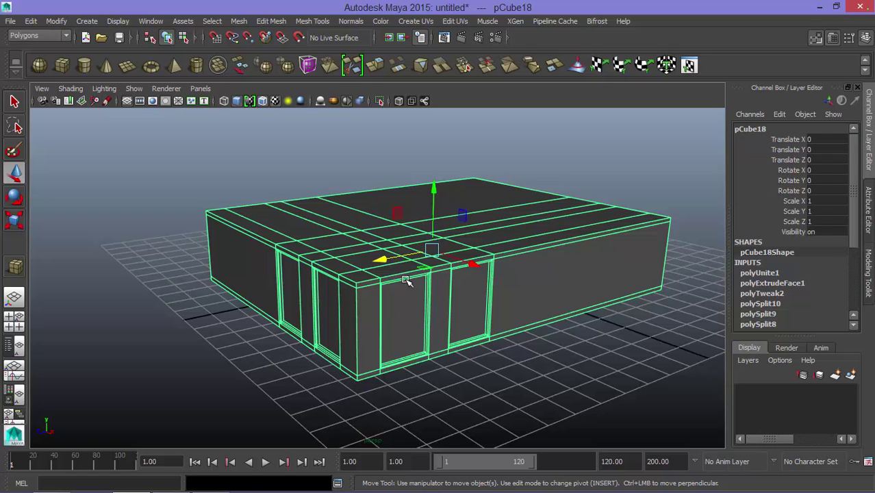
key(ctrl+d)
drag(429, 192, 430, 145)
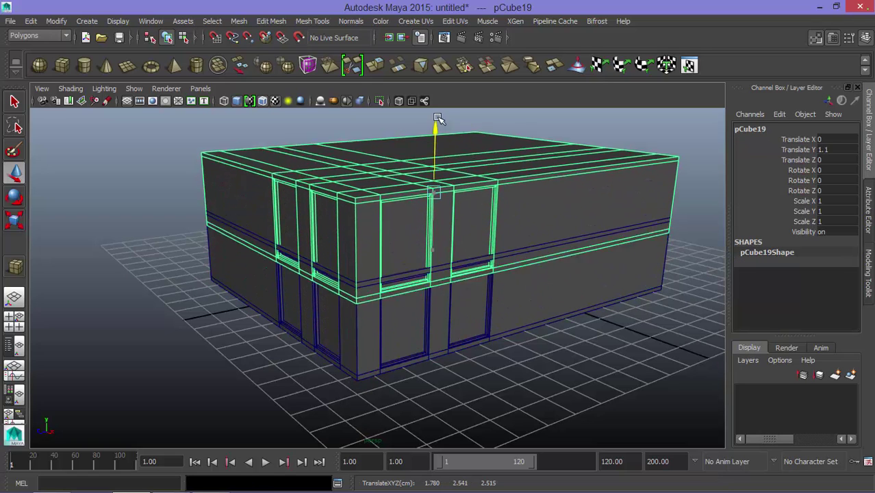
alt+drag(450, 267, 432, 266)
Step: In the side view, raise the upper box pCube19 to Translate Y 2.903
key(space)
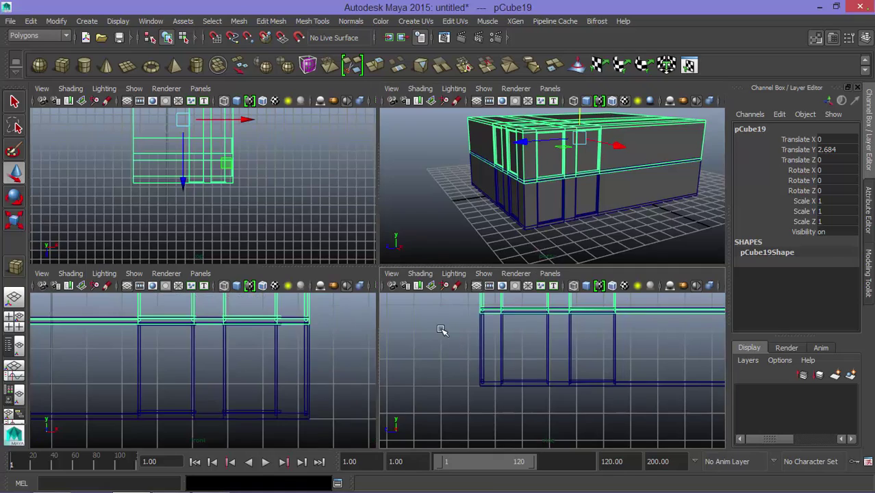
key(space)
key(w)
alt+middle_drag(465, 184, 375, 298)
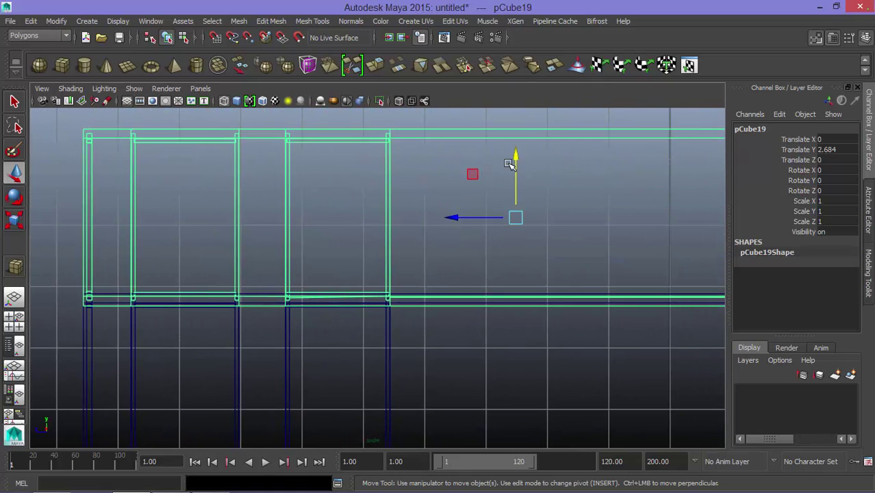
drag(515, 154, 516, 142)
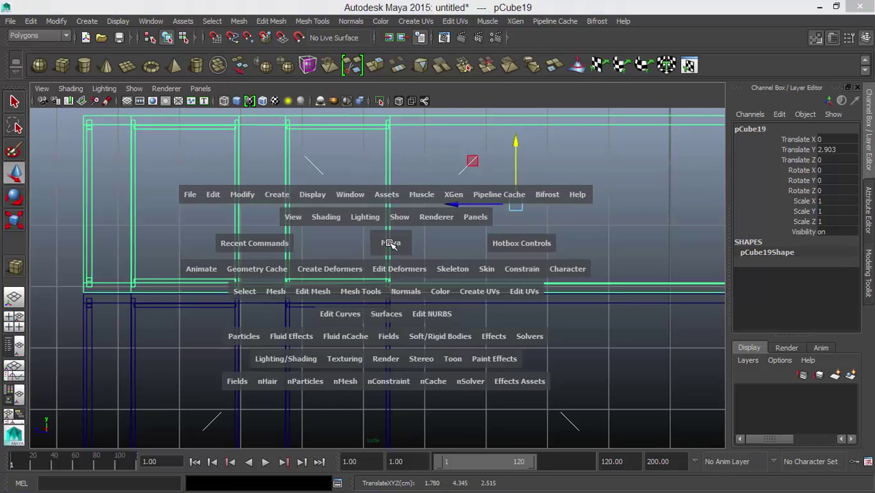
Step: Inspect the stacked boxes in perspective and switch the upper box to vertex editing
key(space)
key(space)
click(469, 352)
alt+drag(468, 352, 441, 303)
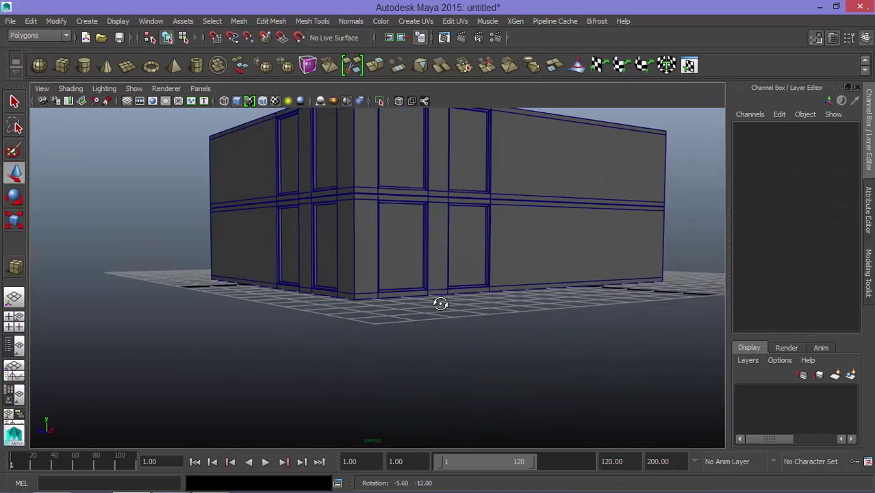
right_drag(400, 185, 348, 186)
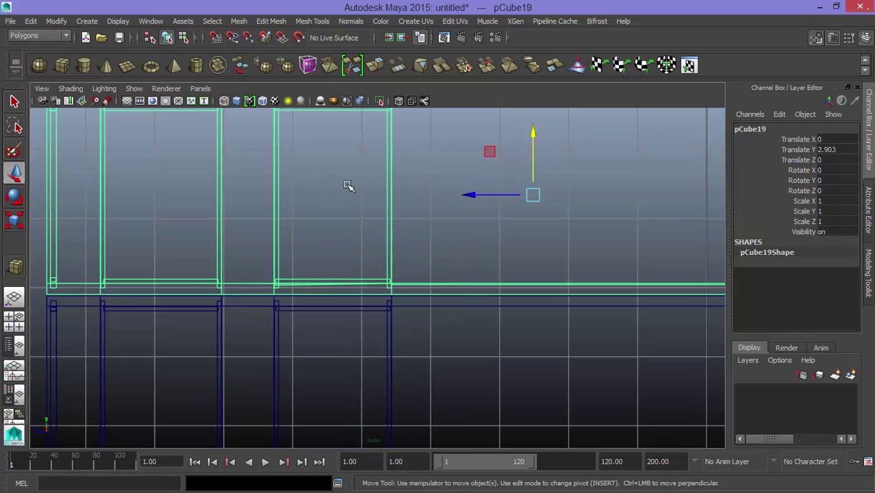
alt+middle_drag(453, 293, 408, 254)
scroll(418, 257, down, 4)
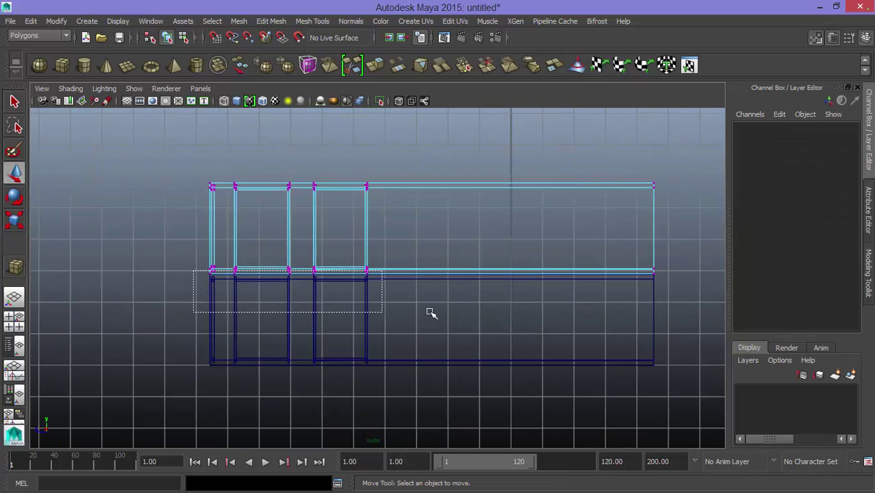
Step: Move pCube19's bottom vertex row to about Y 2.817, forming a thin band
drag(200, 270, 678, 335)
scroll(338, 282, up, 1)
scroll(458, 240, up, 2)
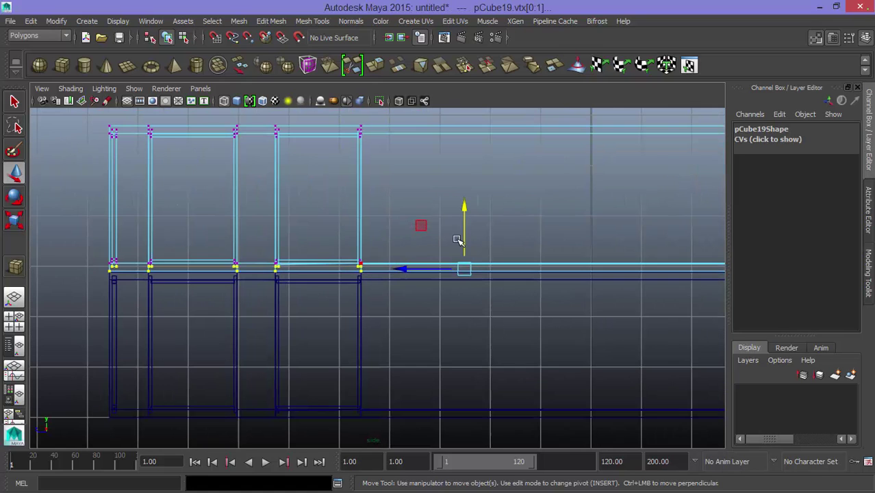
drag(463, 204, 469, 215)
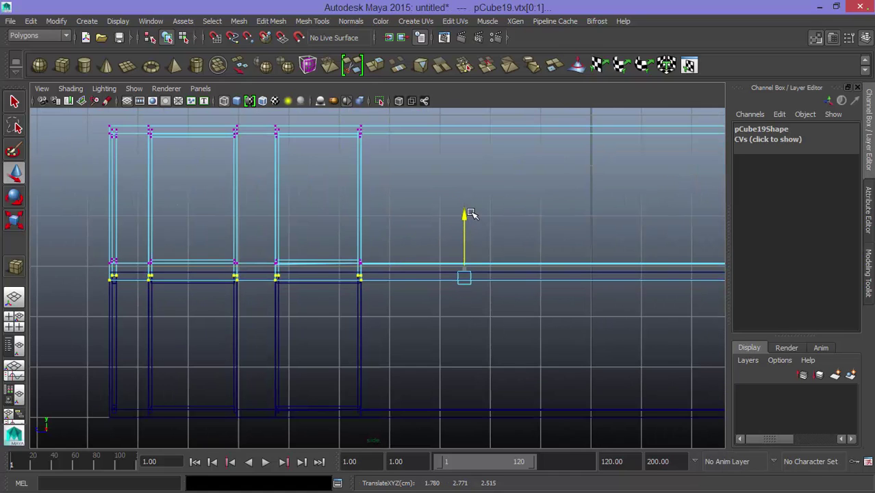
key(space)
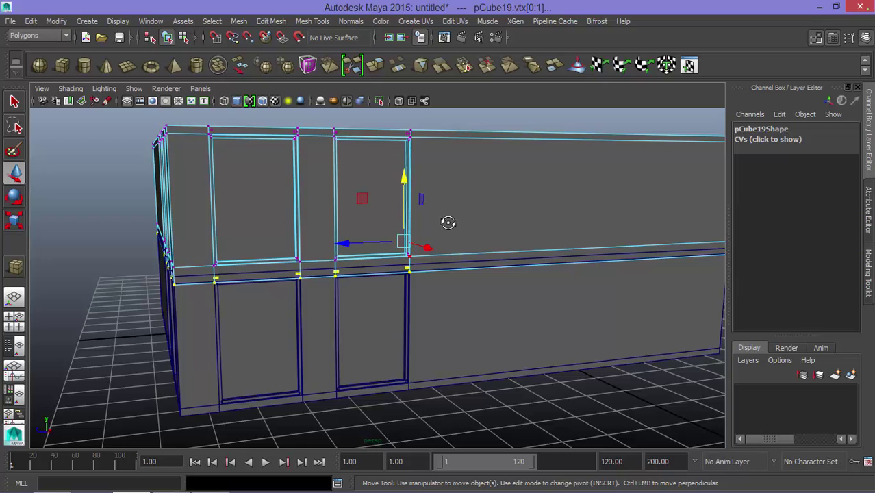
alt+drag(448, 222, 477, 221)
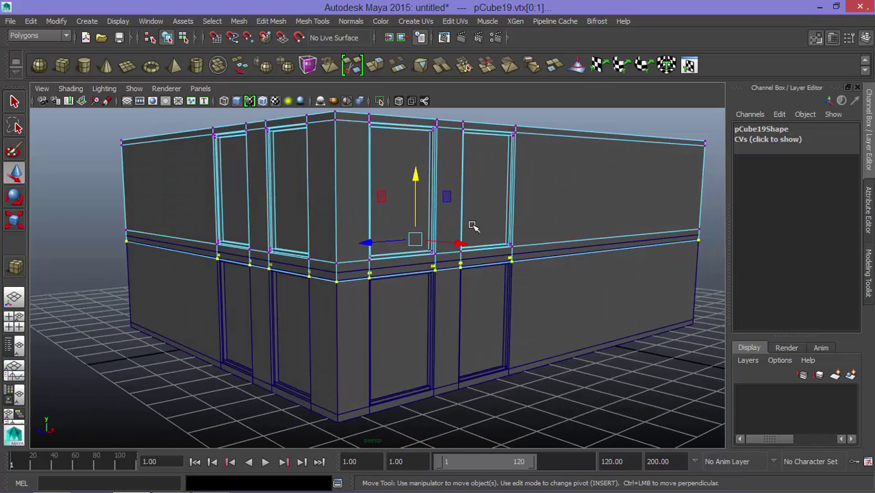
drag(411, 173, 405, 183)
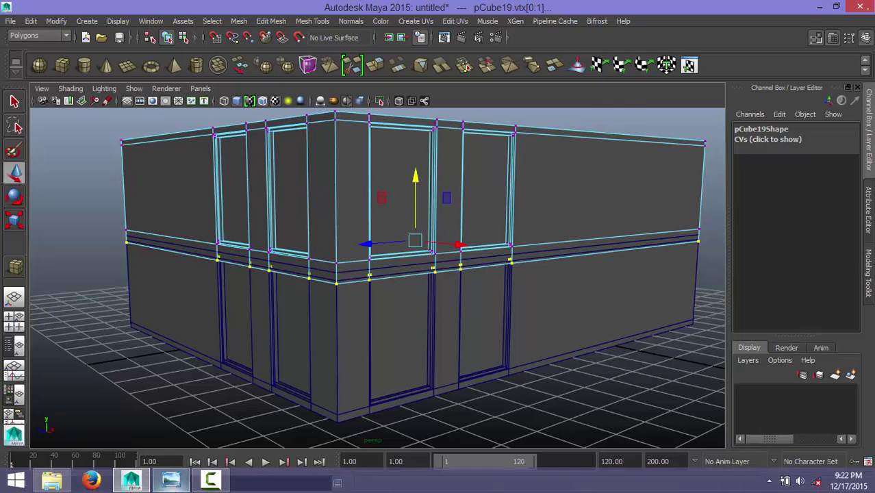
Step: Check the house reference image in Photo Viewer, then return to Maya
click(171, 479)
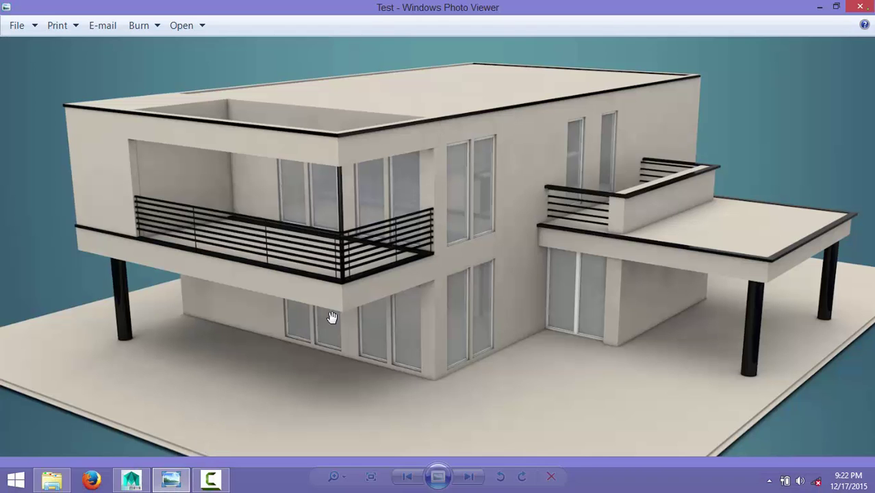
click(819, 6)
scroll(392, 239, down, 2)
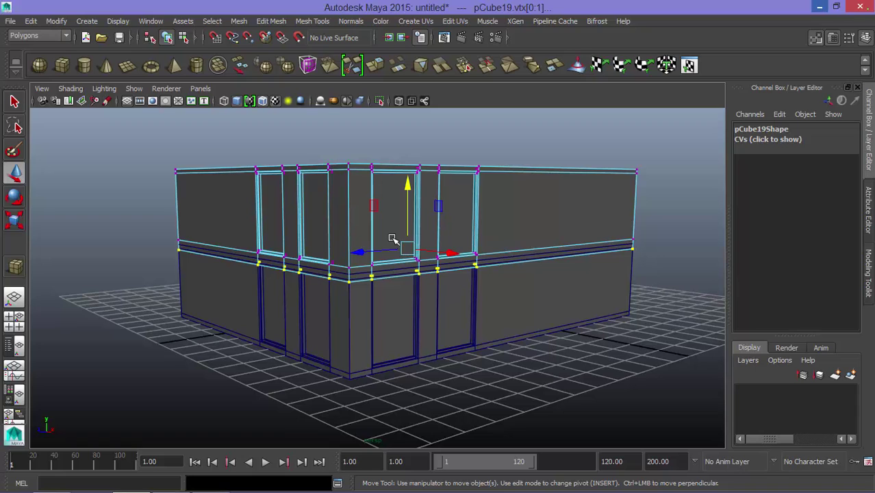
Step: In object mode, raise pCube19 to Translate Y 3.142 above the ground floor
right_drag(397, 207, 418, 180)
click(400, 191)
drag(407, 145, 409, 137)
key(space)
key(space)
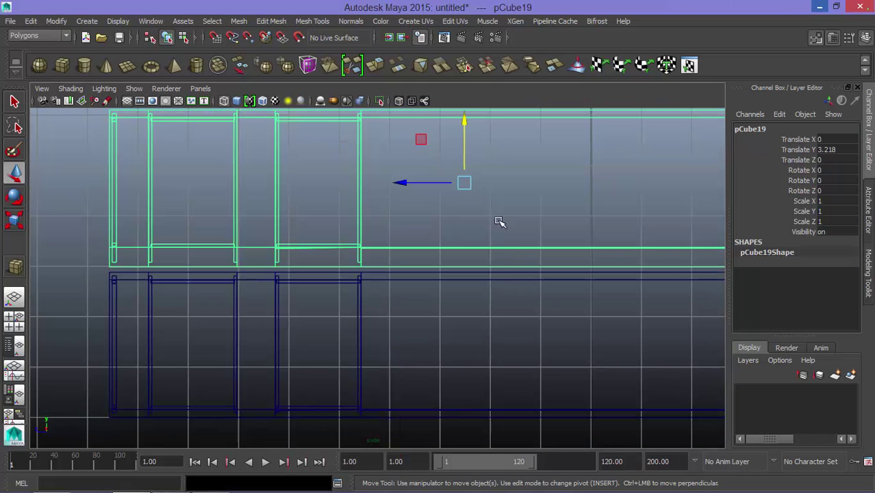
drag(463, 130, 465, 124)
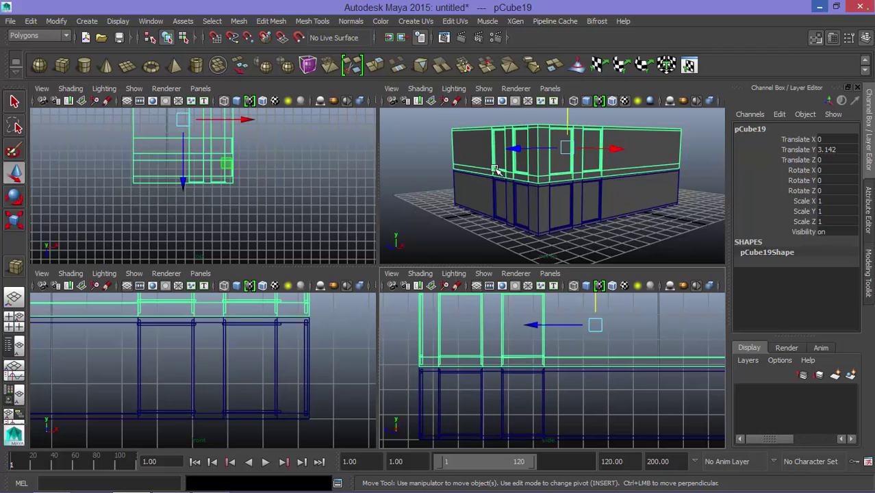
key(space)
alt+drag(349, 273, 400, 250)
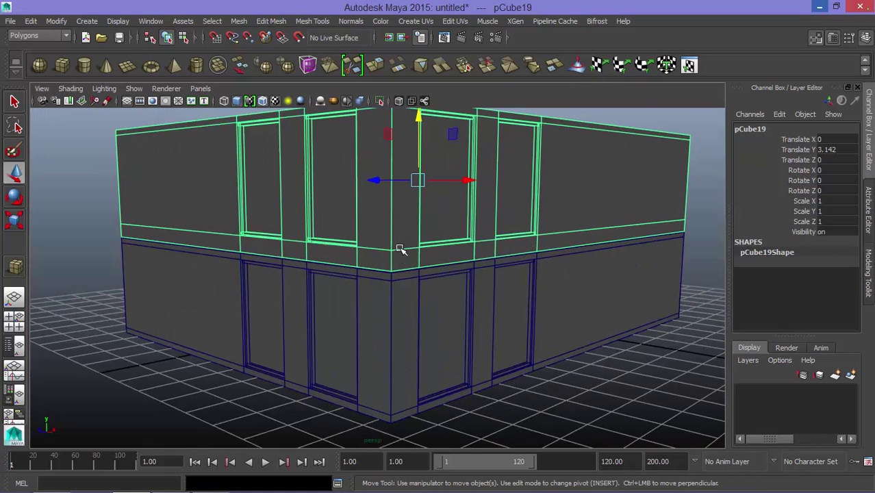
click(322, 221)
click(868, 274)
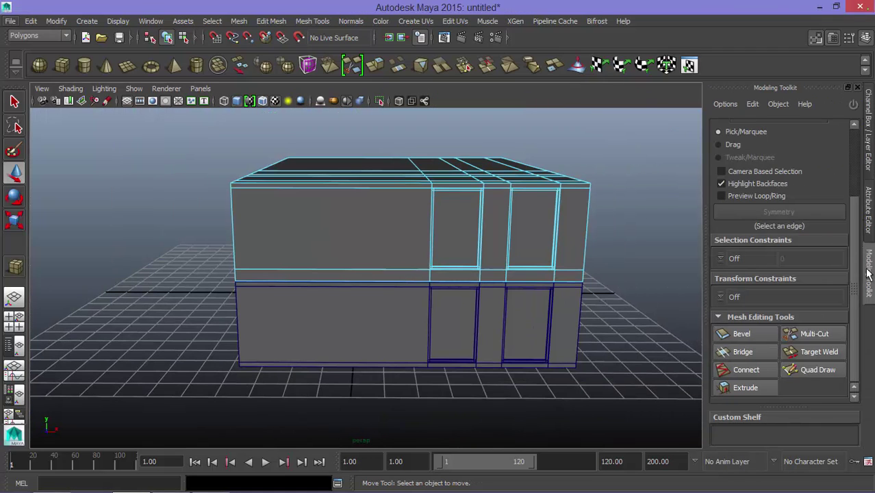
Step: Multi-Cut a vertical edge through the wide left section of pCube19's front wall
click(814, 334)
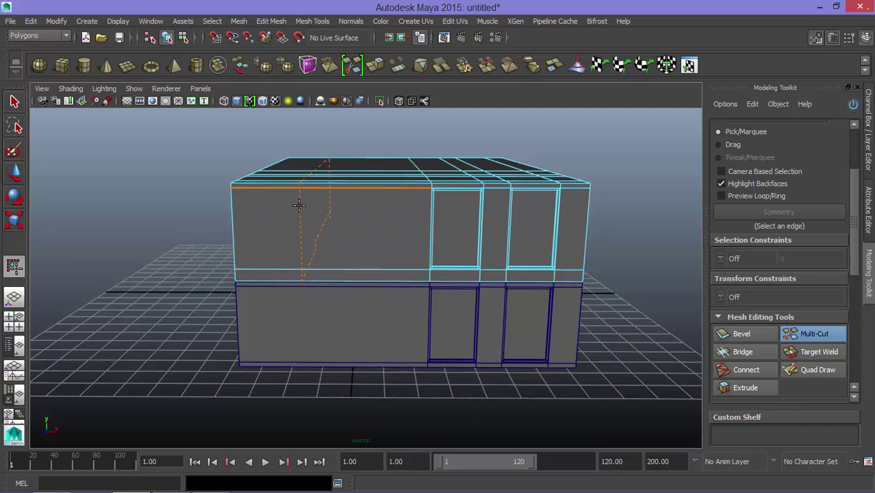
ctrl+click(299, 204)
mouse_move(322, 243)
alt+mouse_down()
mouse_move(228, 254)
mouse_move(272, 256)
alt+mouse_up()
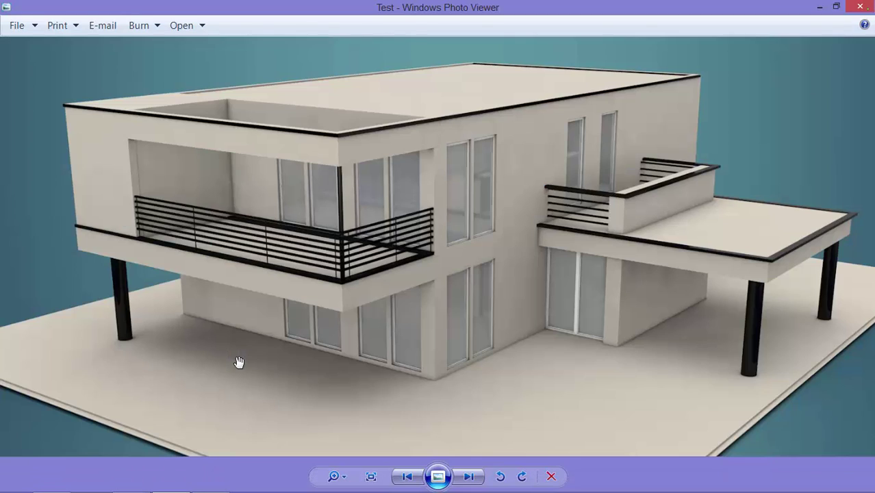
click(814, 7)
mouse_move(274, 205)
alt+mouse_down()
mouse_move(303, 200)
mouse_move(316, 244)
alt+mouse_up()
Step: Slide the new vertical edge loop to the right along X
scroll(308, 240, up, 3)
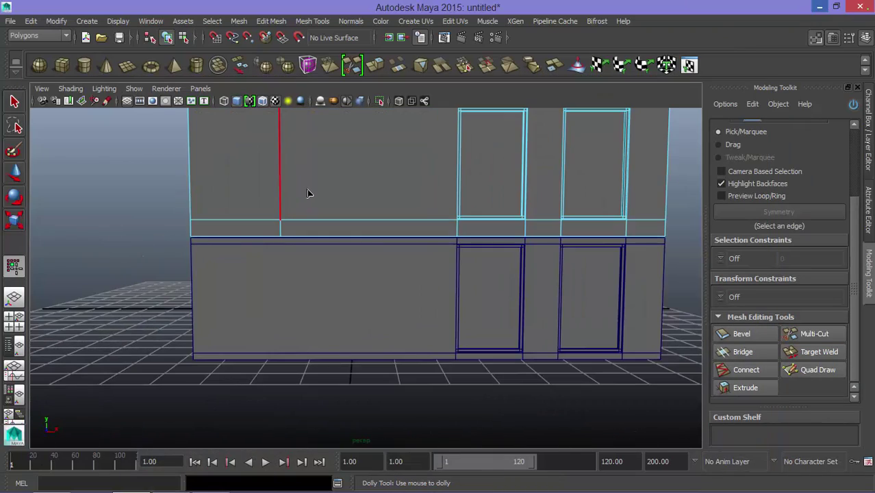
alt+drag(308, 193, 311, 241)
double_click(303, 293)
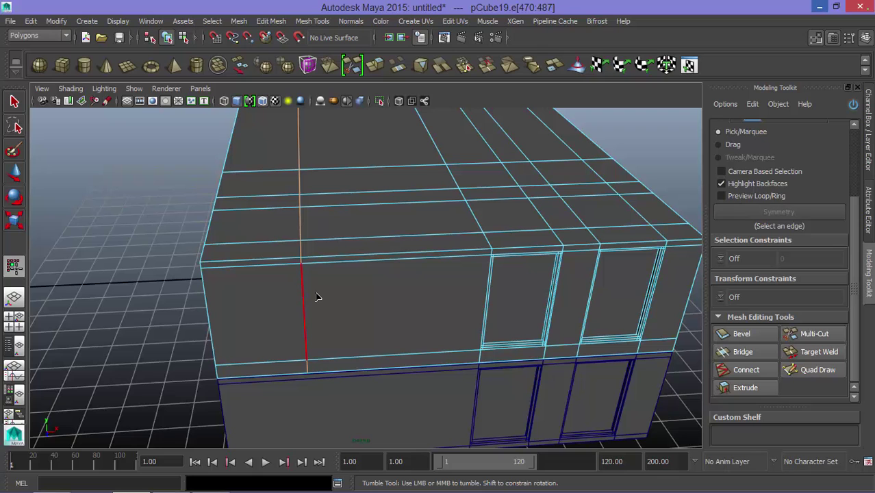
key(w)
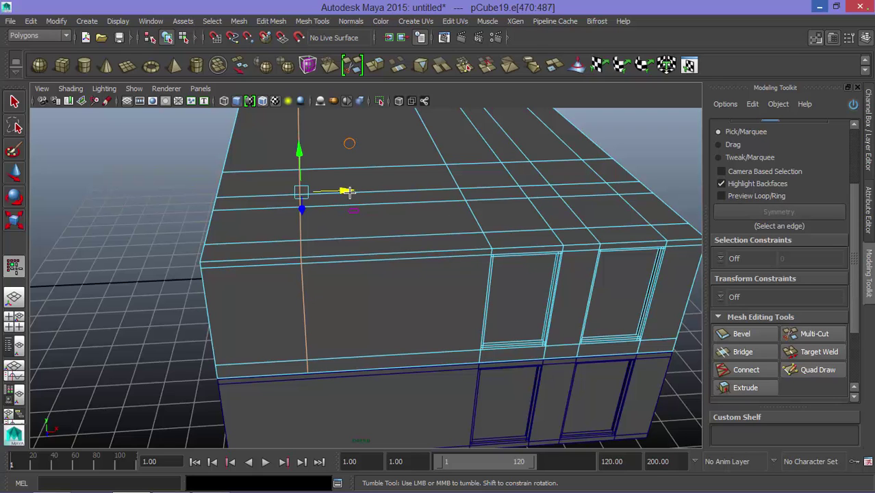
drag(348, 191, 353, 193)
mouse_move(453, 303)
alt+mouse_down()
mouse_move(382, 295)
mouse_move(382, 207)
alt+mouse_up()
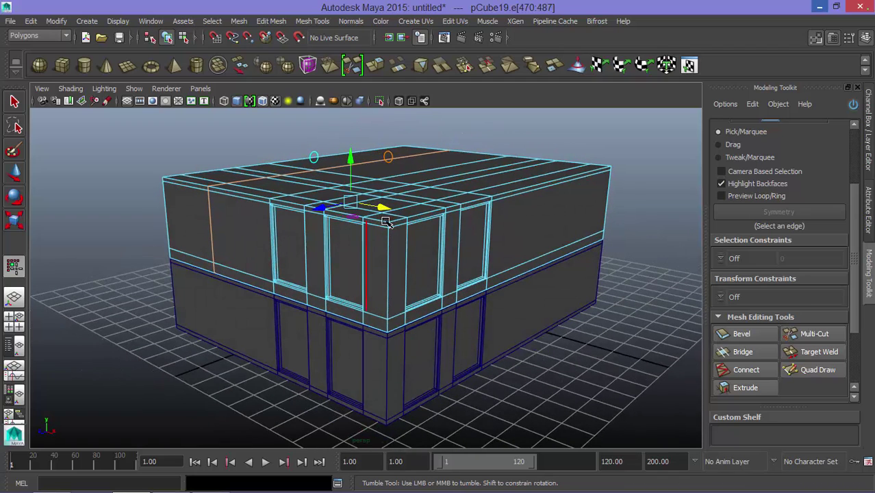
alt+right_drag(386, 209, 464, 242)
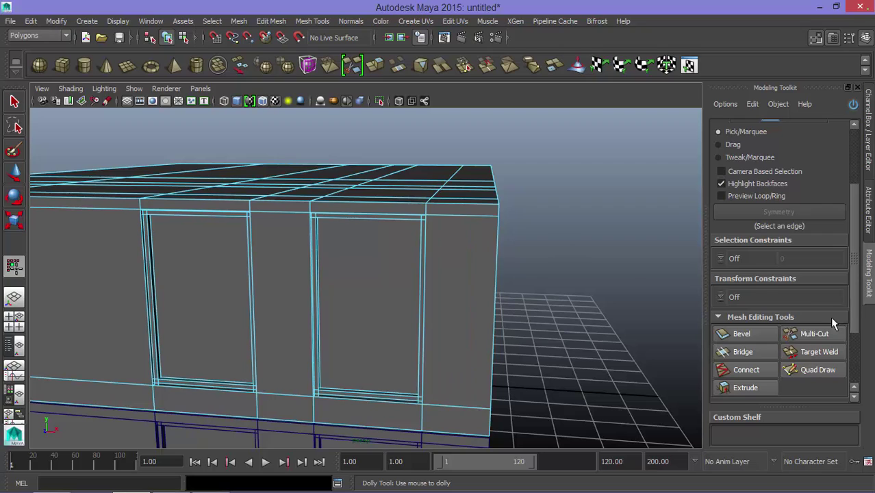
Step: Multi-Cut another vertical edge loop near the upper storey's right corner, checking the reference
key(ctrl+shift+x)
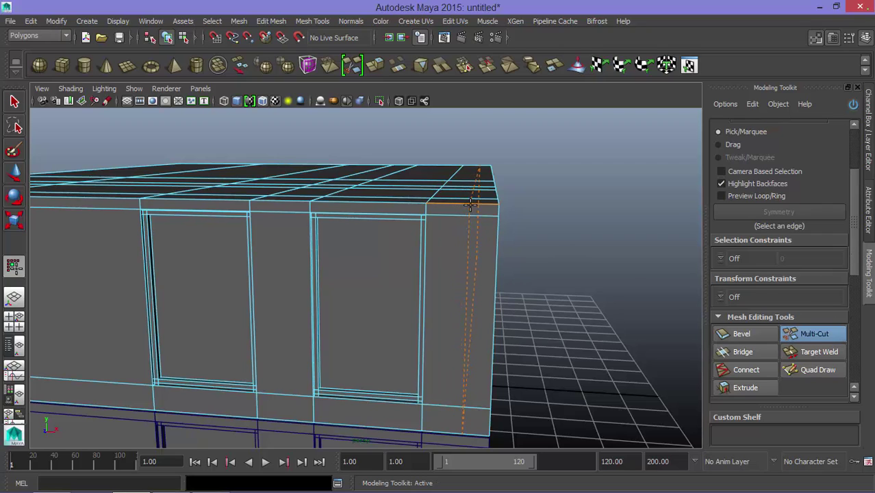
ctrl+click(467, 201)
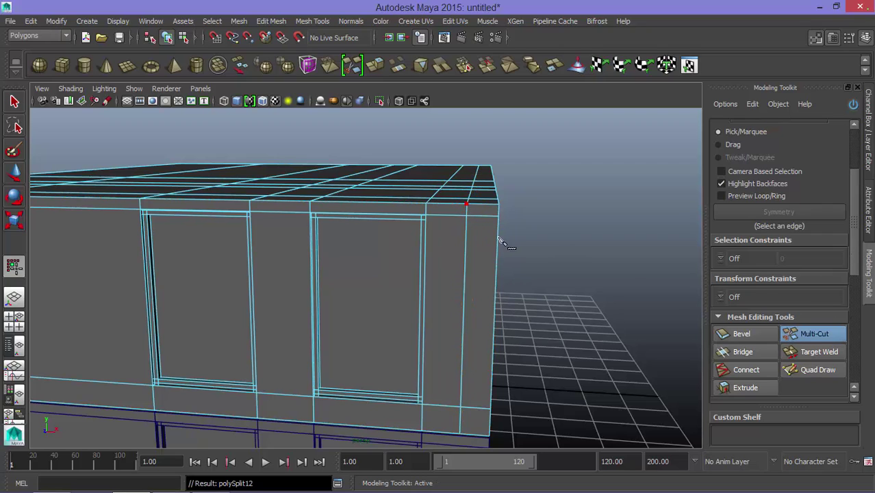
key(alt+Tab)
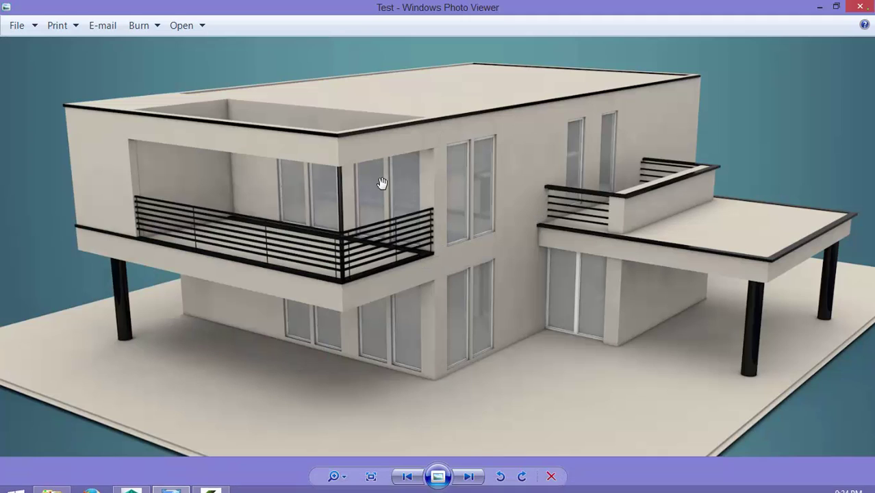
click(819, 7)
mouse_move(417, 233)
alt+mouse_down()
mouse_move(435, 252)
mouse_move(419, 273)
mouse_move(438, 281)
alt+mouse_up()
click(811, 333)
scroll(416, 299, up, 3)
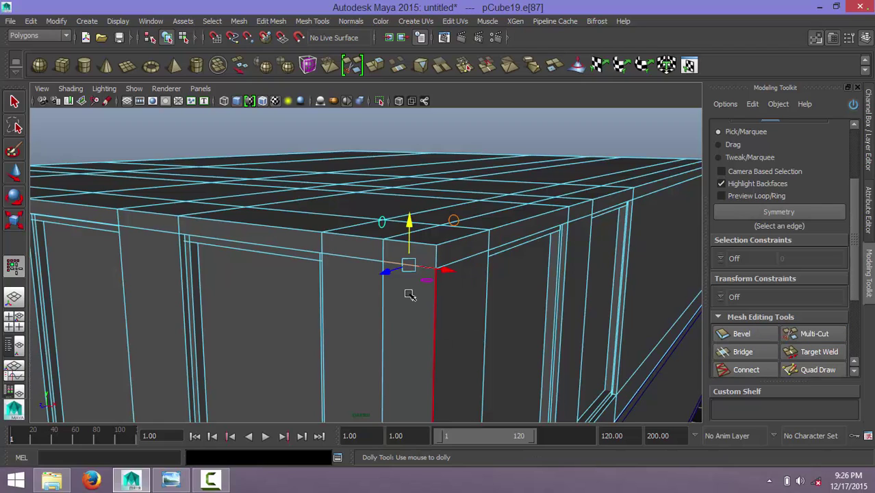
Step: Lower corner edge e[87] and slide diagonal edge e[510] along X to slant the corner
mouse_move(405, 233)
mouse_down()
mouse_move(405, 255)
mouse_move(457, 252)
mouse_up()
click(458, 253)
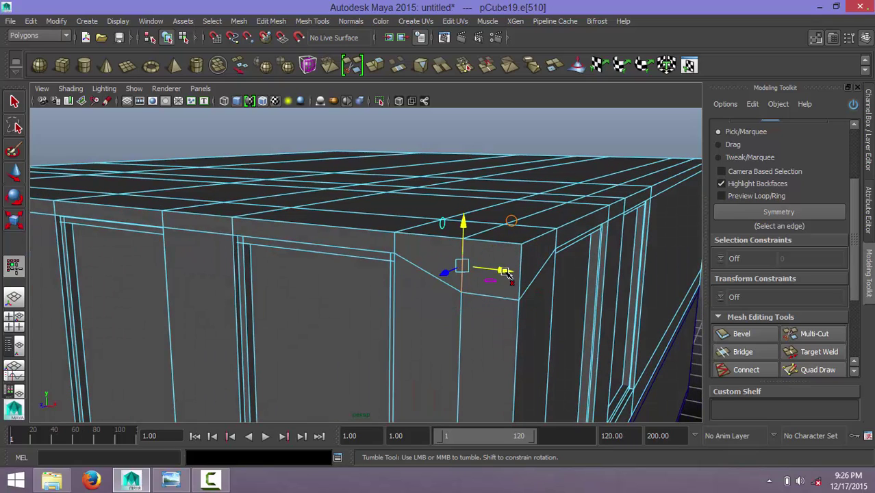
mouse_move(505, 272)
mouse_down()
mouse_move(516, 272)
mouse_move(474, 288)
mouse_move(442, 282)
mouse_up()
scroll(519, 269, down, 3)
scroll(349, 290, up, 4)
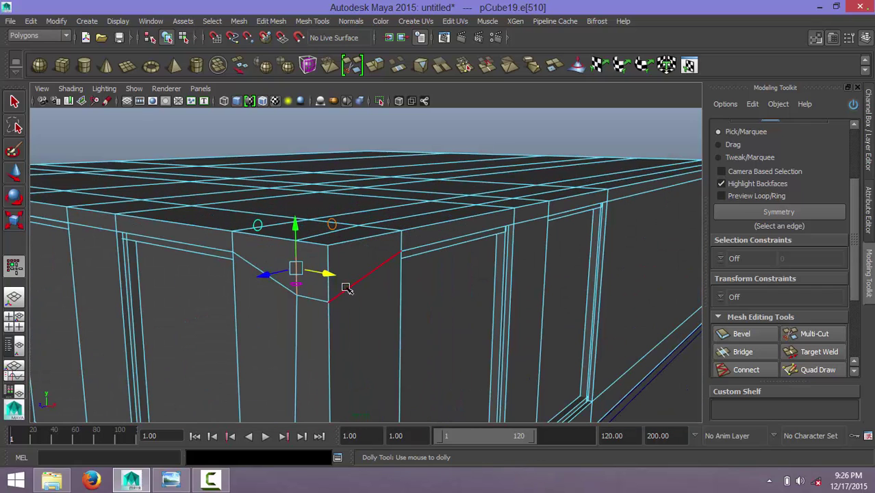
click(308, 249)
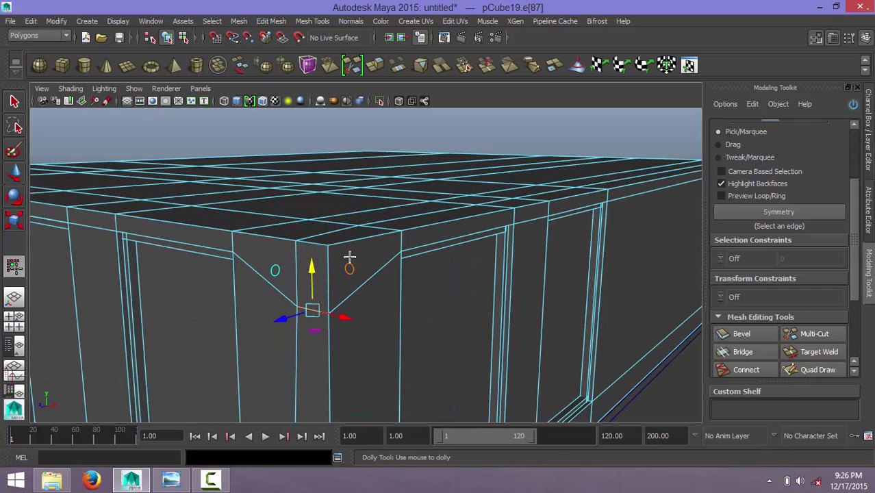
scroll(406, 273, down, 3)
alt+drag(406, 274, 352, 351)
Step: Extrude the upper storey's lower front strip faces and left end wall face outward together
right_drag(351, 219, 365, 314)
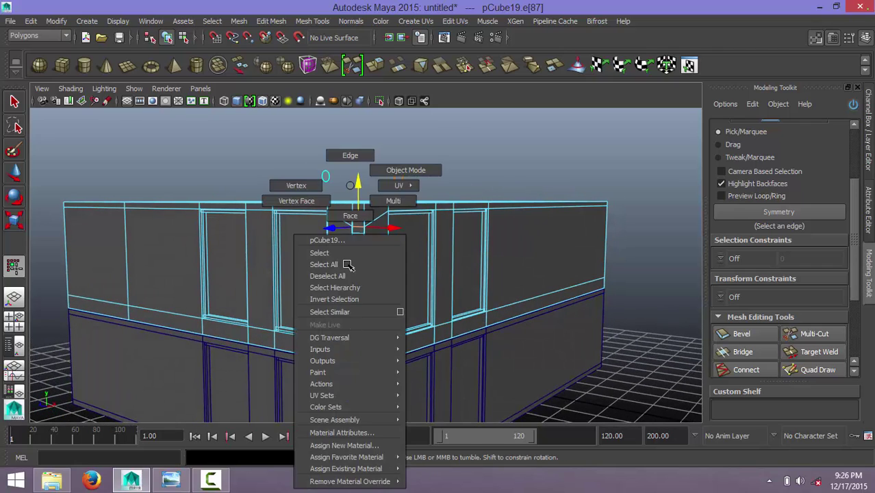
click(357, 356)
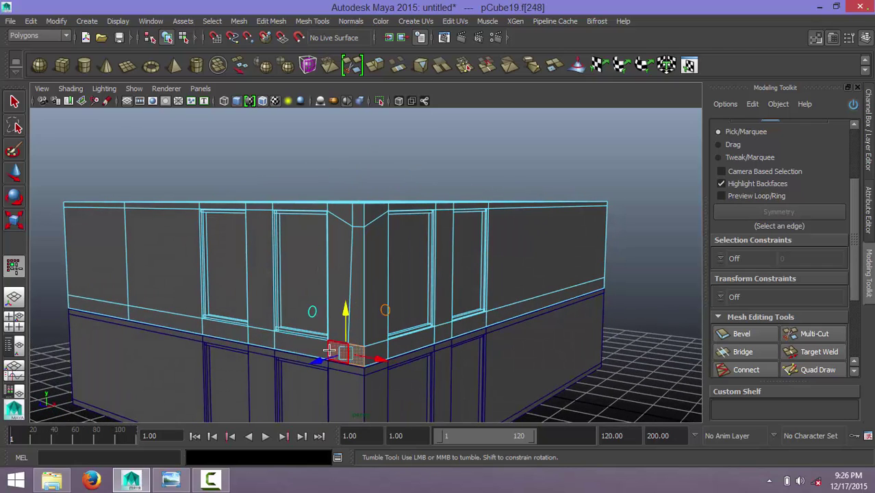
shift+click(308, 349)
shift+click(220, 332)
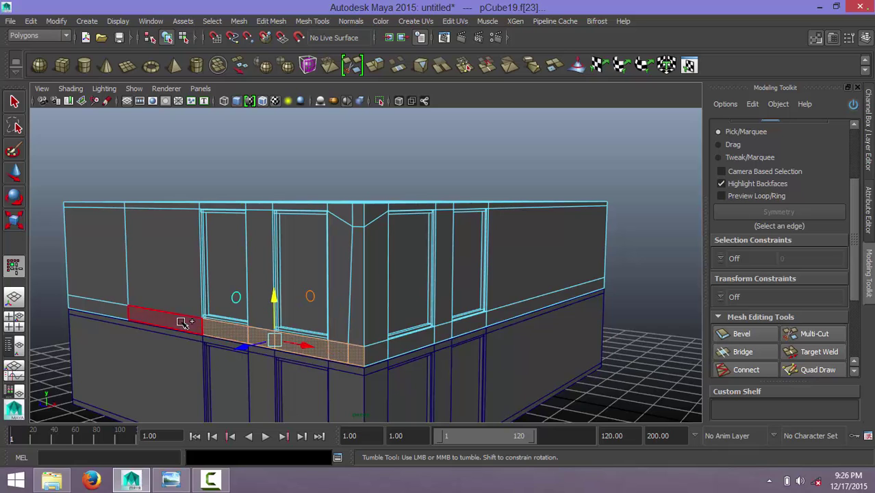
shift+click(181, 320)
shift+click(86, 305)
shift+click(98, 219)
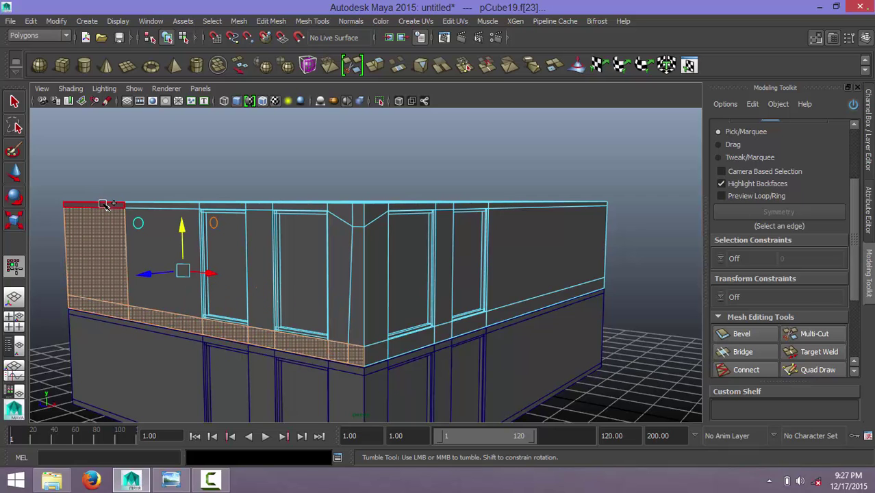
alt+drag(362, 256, 355, 287)
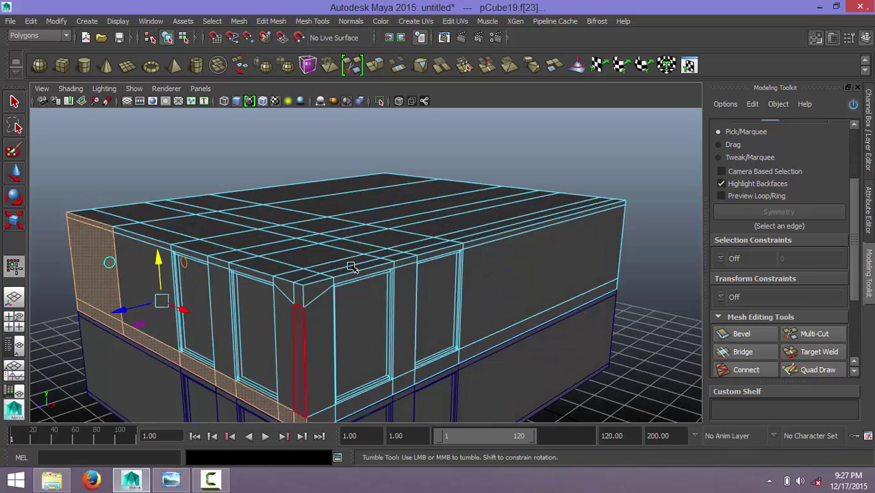
click(377, 67)
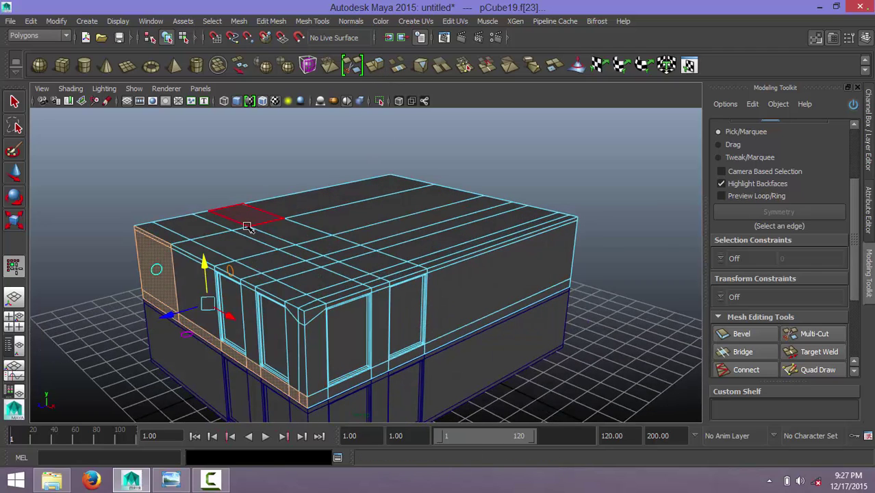
alt+drag(226, 404, 206, 411)
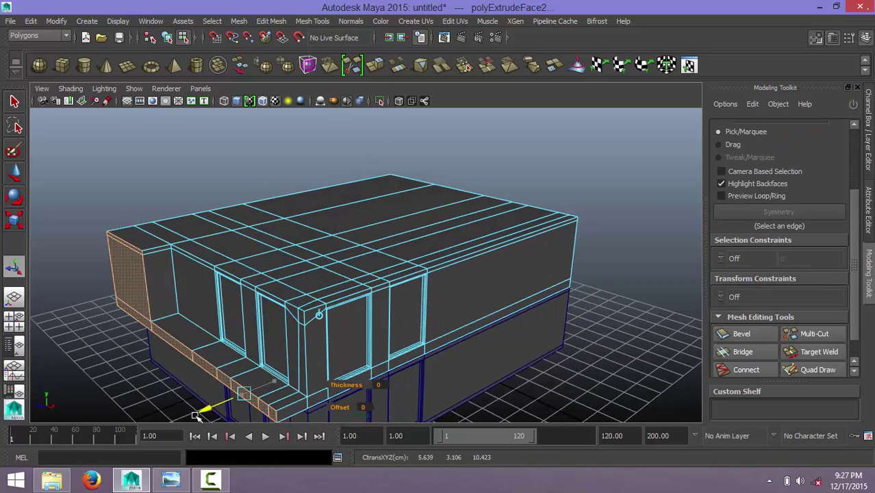
alt+drag(239, 373, 279, 316)
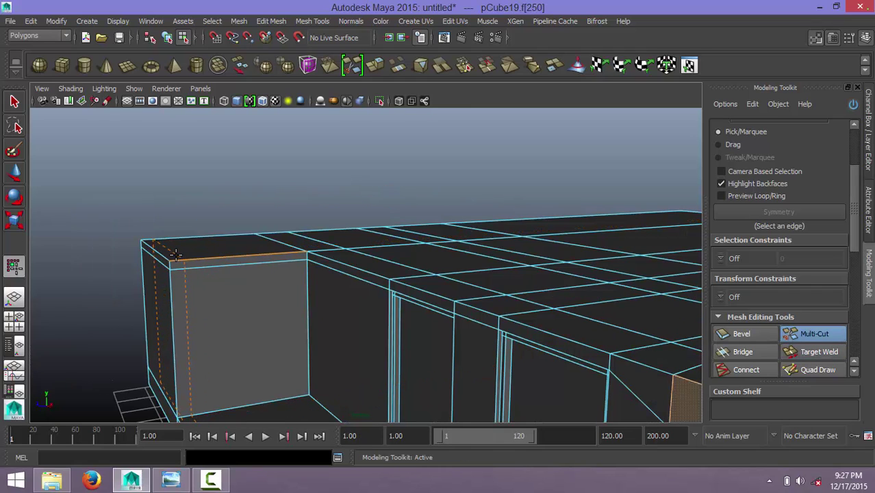
Step: Add a cut across the left end wall of the upper storey
click(306, 259)
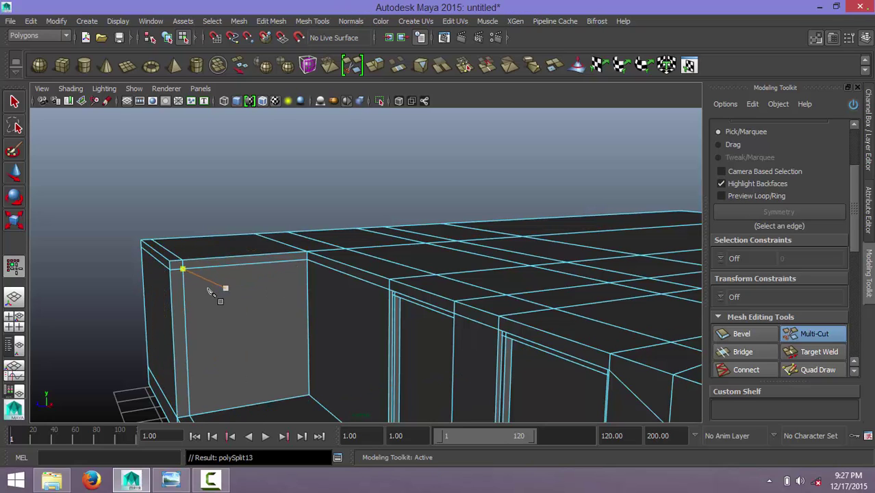
click(811, 334)
mouse_move(166, 293)
alt+middle_down()
mouse_move(195, 267)
mouse_move(206, 304)
alt+middle_up()
right_drag(206, 305, 152, 183)
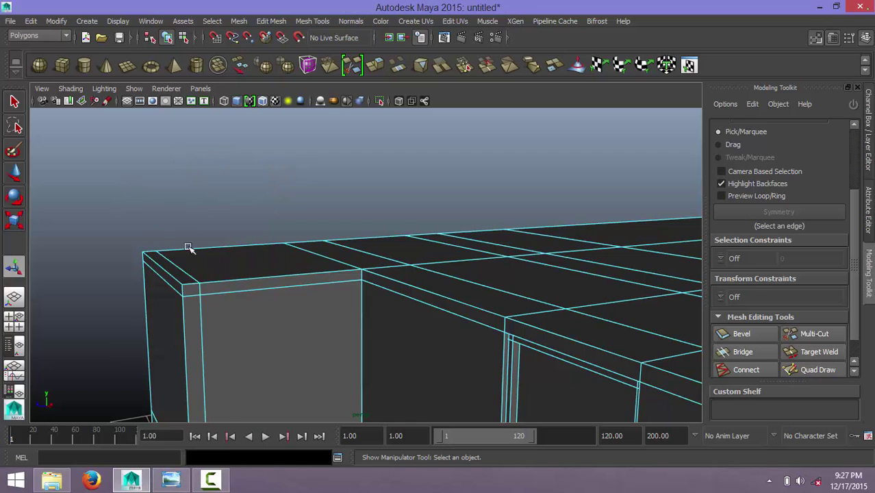
Step: Slide the edge loop near the left end along the depth axis
double_click(204, 292)
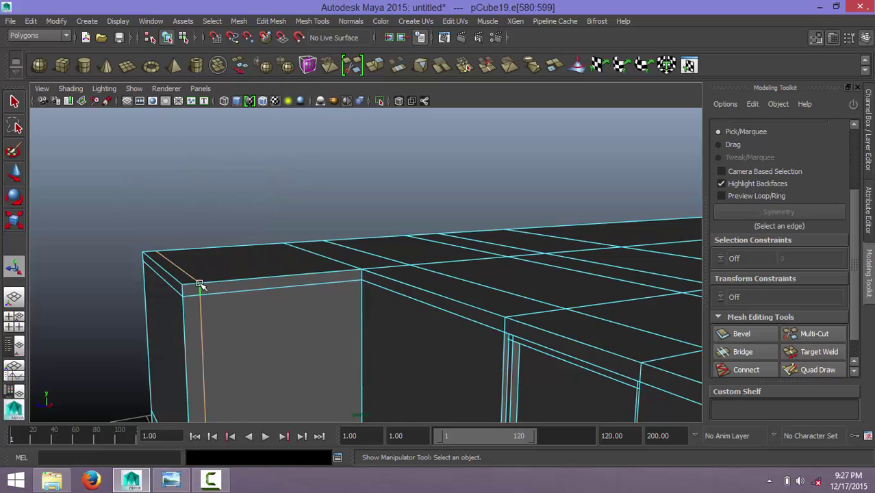
key(w)
alt+drag(229, 285, 325, 286)
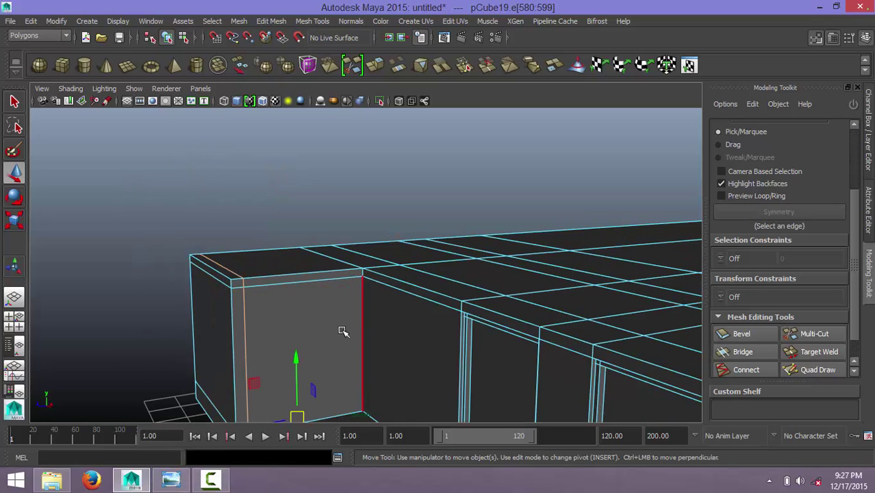
drag(205, 346, 209, 352)
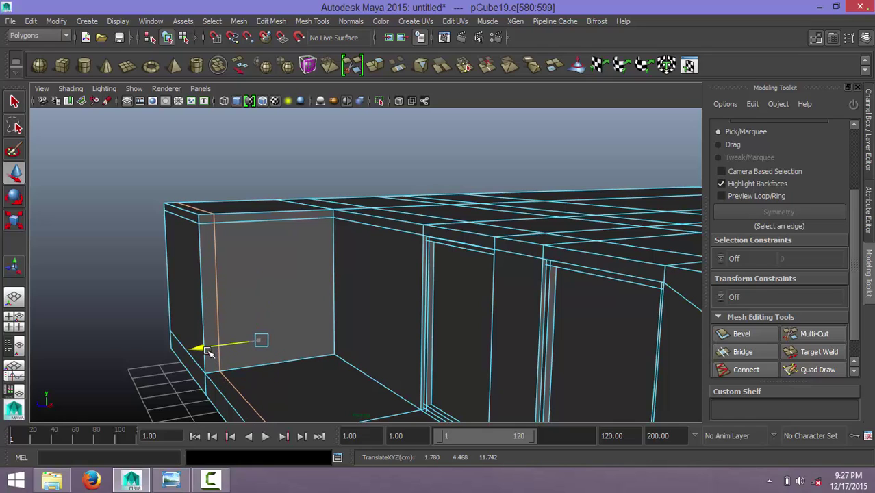
Step: Lower the roof-corner edge at the left end, then select all upper-block edges
alt+drag(207, 278, 152, 208)
click(152, 208)
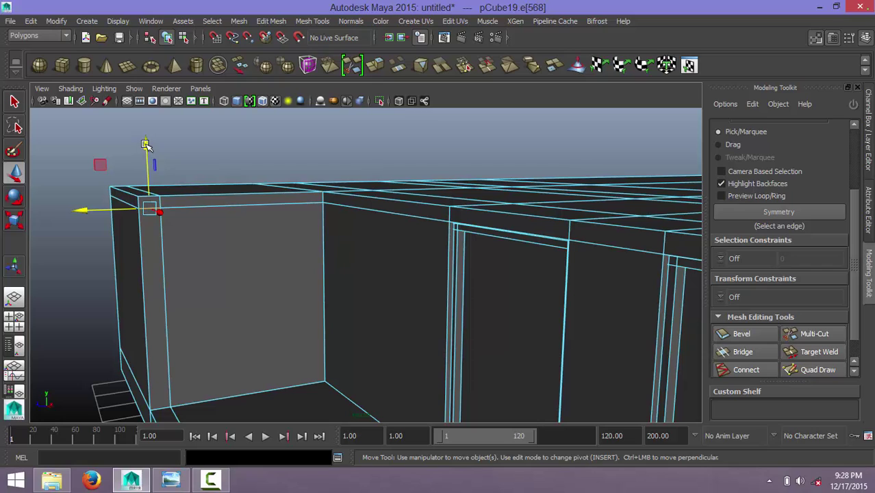
mouse_move(146, 144)
mouse_down()
mouse_move(209, 229)
mouse_move(287, 242)
mouse_move(219, 221)
mouse_up()
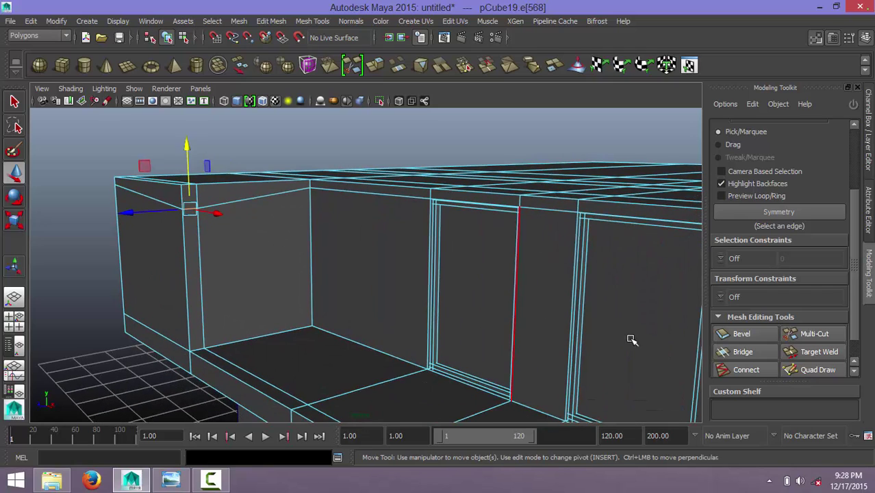
right_drag(188, 210, 179, 234)
Step: Extrude the upper storey's end face and push it out along the front
right_click(195, 215)
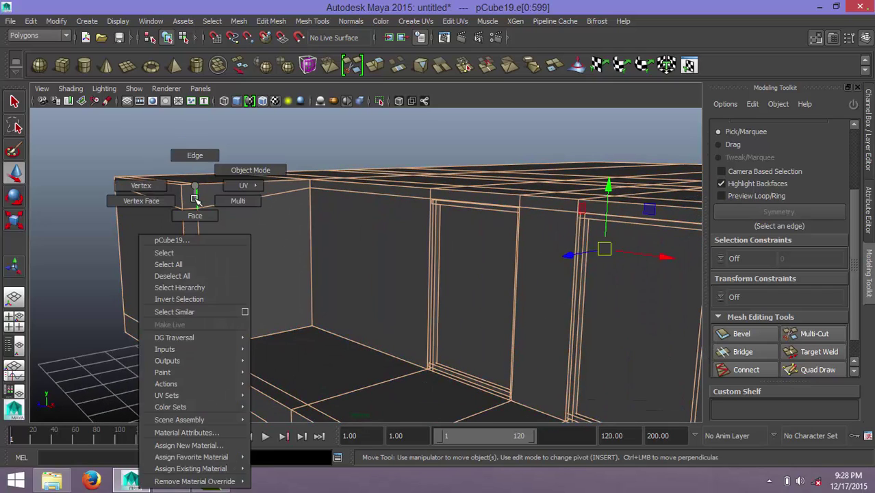
click(190, 194)
mouse_move(243, 219)
alt+mouse_down()
mouse_move(270, 248)
mouse_move(319, 256)
mouse_move(294, 240)
alt+mouse_up()
click(375, 65)
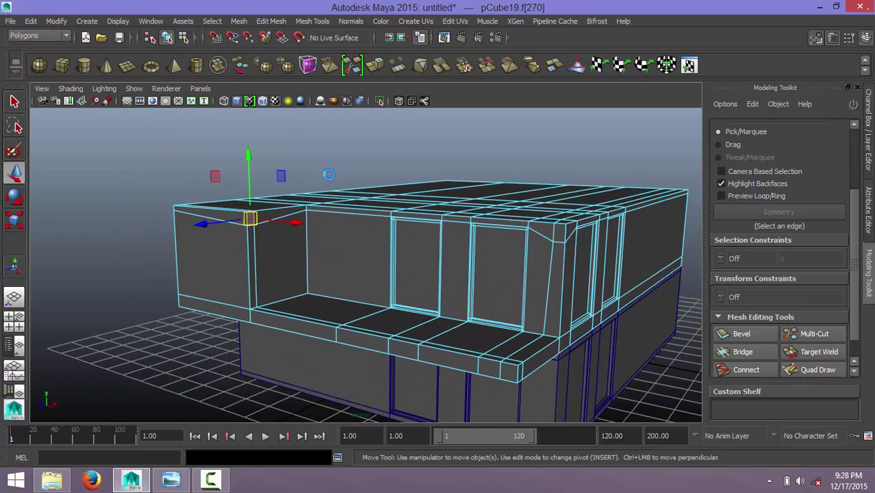
key(w)
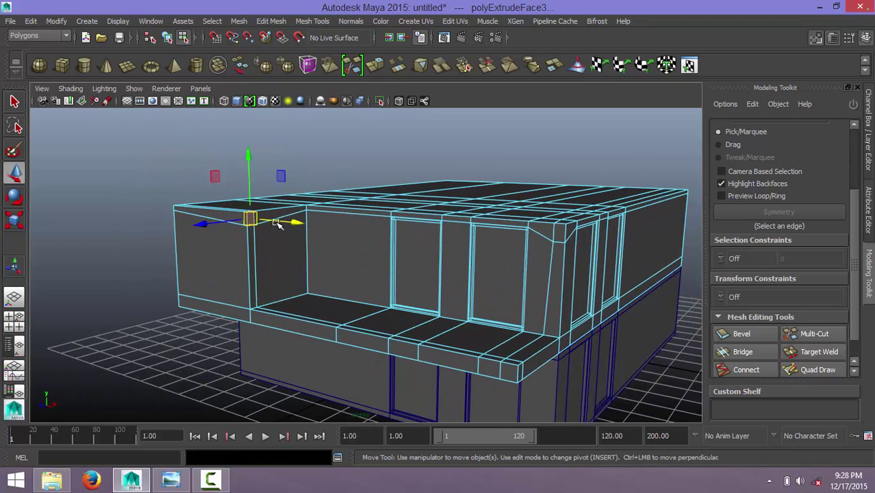
drag(308, 225, 506, 275)
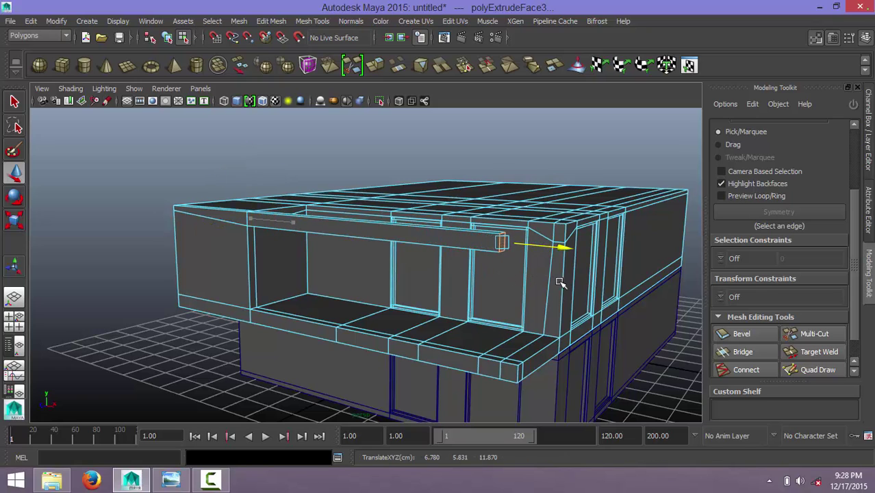
scroll(560, 282, up, 3)
Step: Extrude the face at the beam's other end and pull it left
alt+drag(518, 307, 445, 229)
click(433, 235)
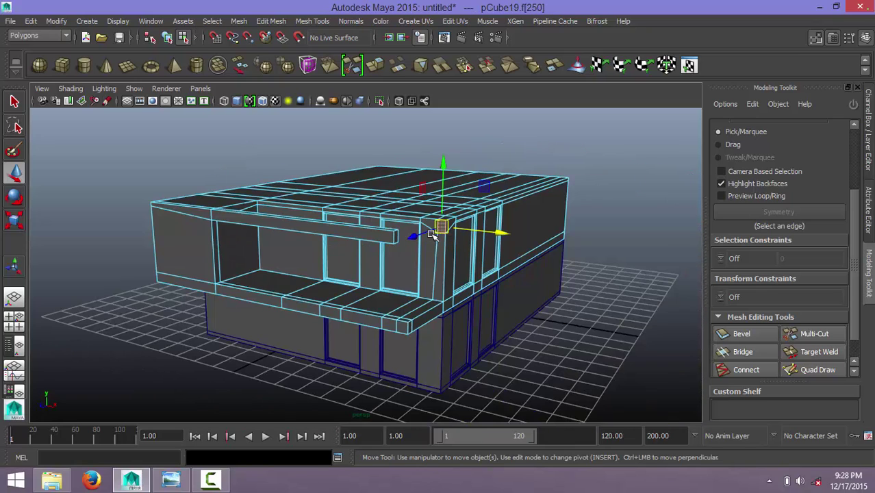
click(375, 66)
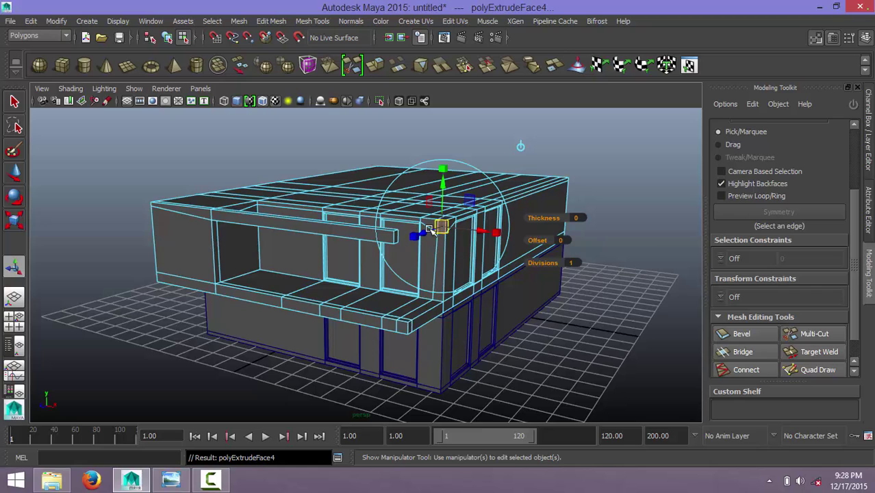
drag(423, 236, 388, 237)
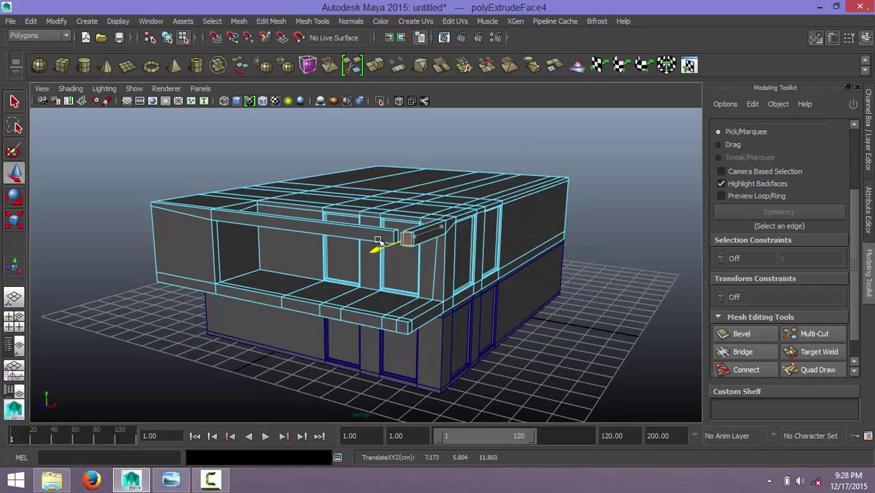
Step: In the top view, shift the selected beam edge to align with the wall
key(space)
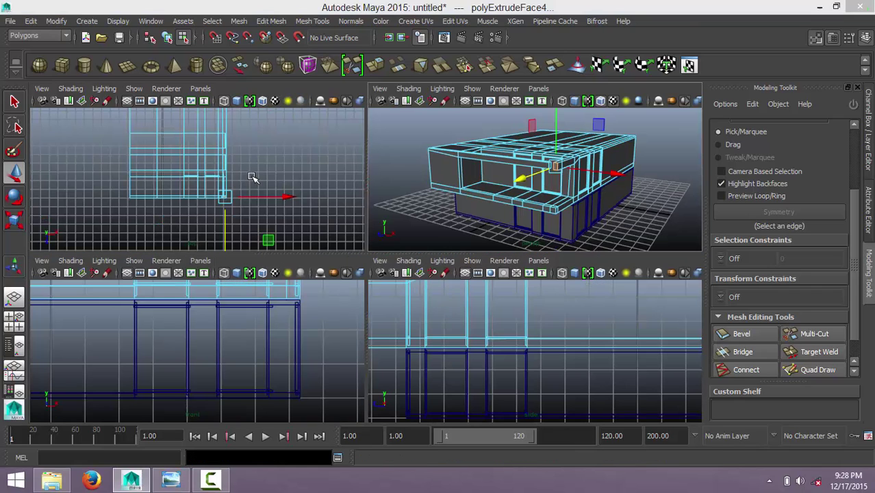
key(space)
scroll(423, 233, up, 3)
alt+middle_drag(424, 238, 395, 189)
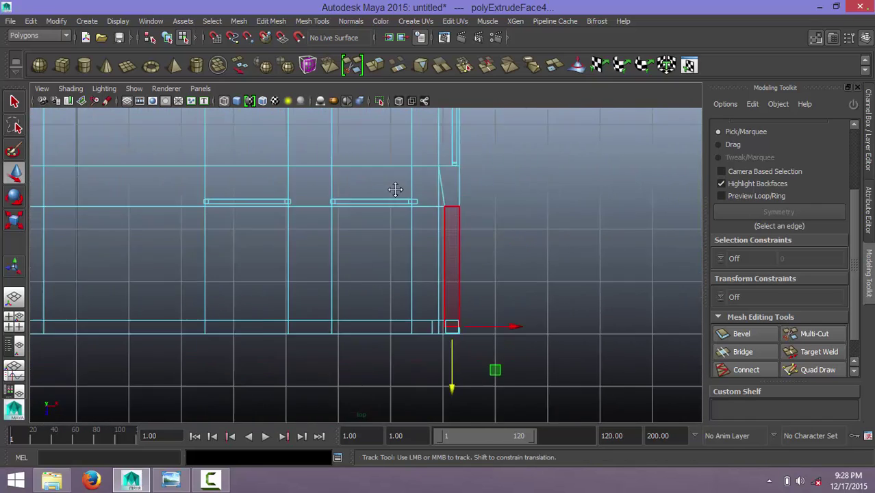
scroll(371, 253, up, 2)
scroll(397, 250, up, 3)
scroll(406, 248, down, 3)
scroll(403, 243, up, 3)
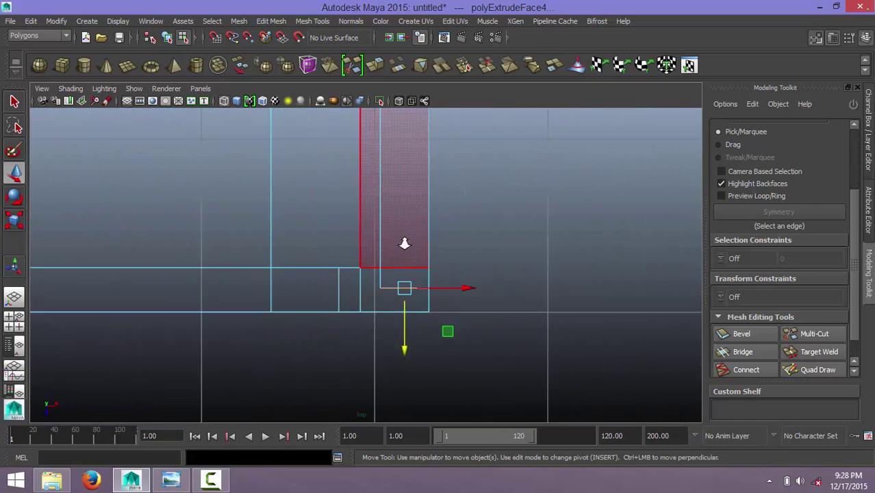
scroll(403, 244, up, 2)
scroll(410, 260, up, 1)
drag(425, 363, 426, 389)
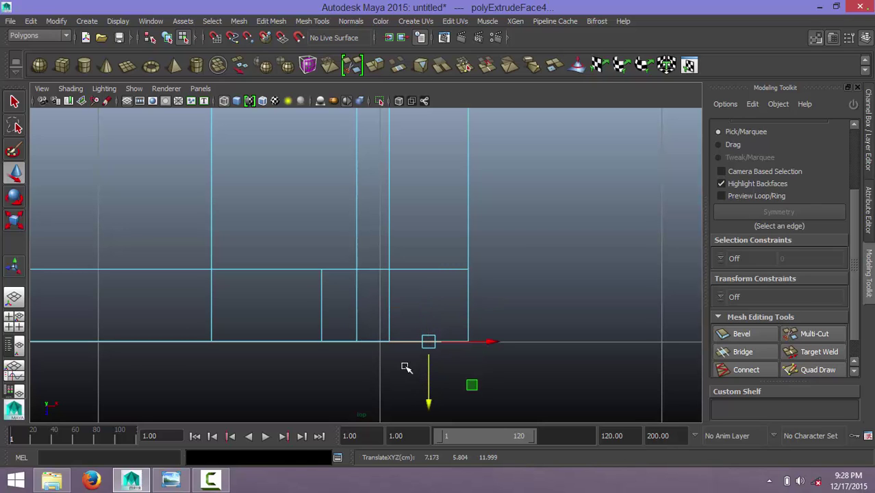
Step: Extend the beam's end face f[270] right to about X 7.307 in the top view
key(space)
key(space)
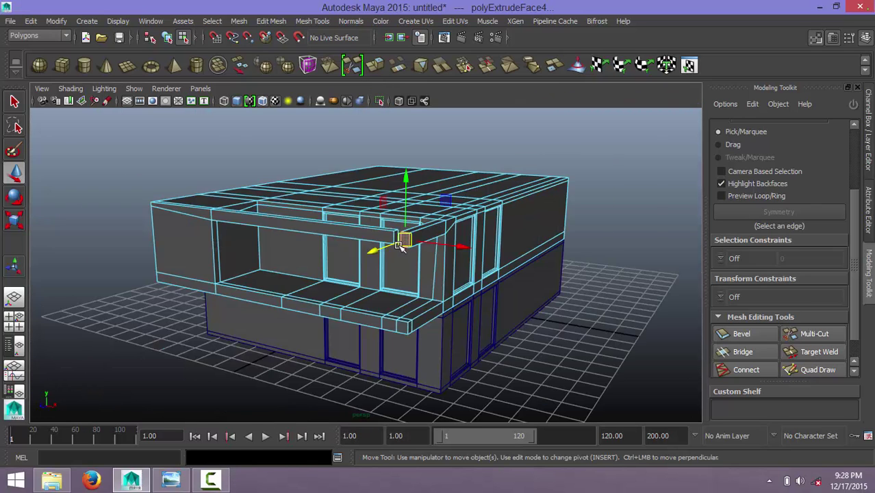
scroll(402, 248, up, 3)
click(430, 199)
key(space)
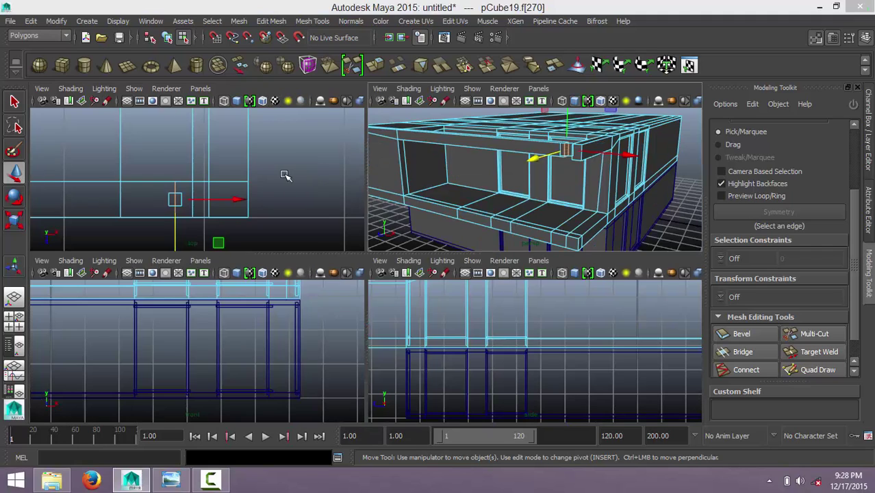
key(space)
drag(377, 305, 527, 320)
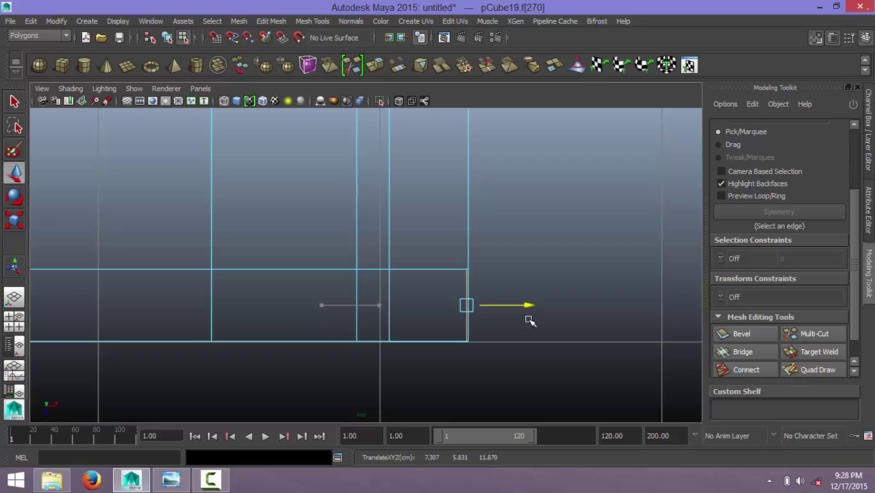
key(space)
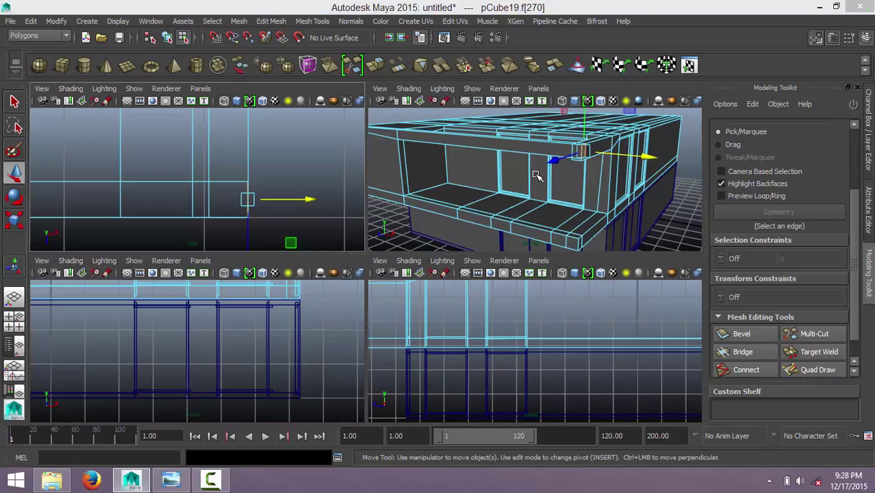
key(space)
alt+drag(475, 218, 424, 223)
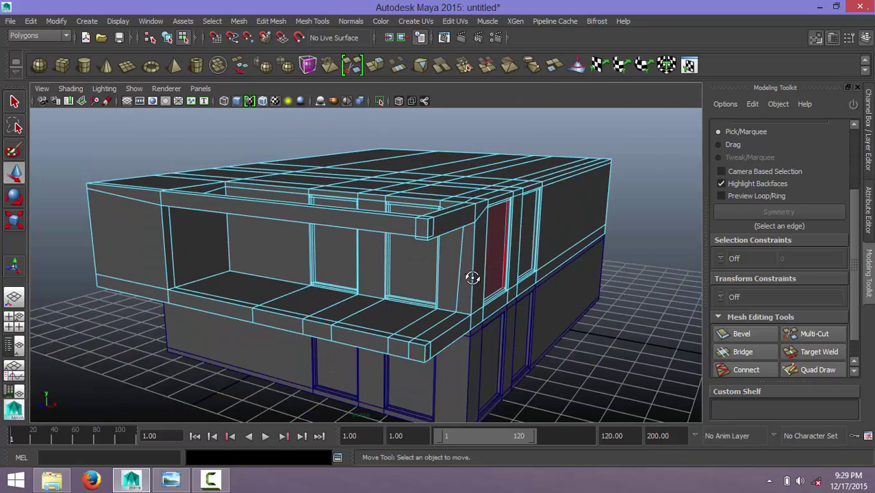
Step: Select the long face under the beam above the balcony windows
mouse_move(471, 274)
alt+mouse_down()
mouse_move(517, 275)
mouse_move(475, 272)
mouse_move(506, 265)
alt+mouse_up()
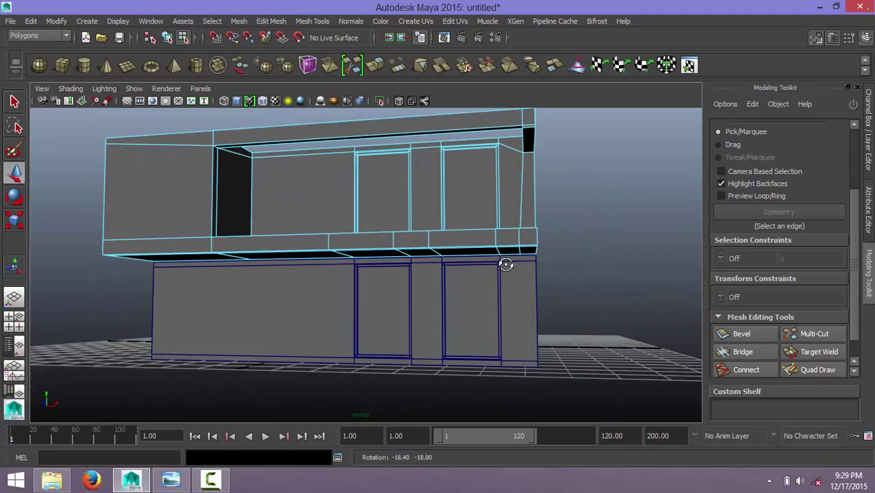
scroll(472, 233, up, 3)
scroll(476, 260, up, 3)
scroll(467, 256, up, 2)
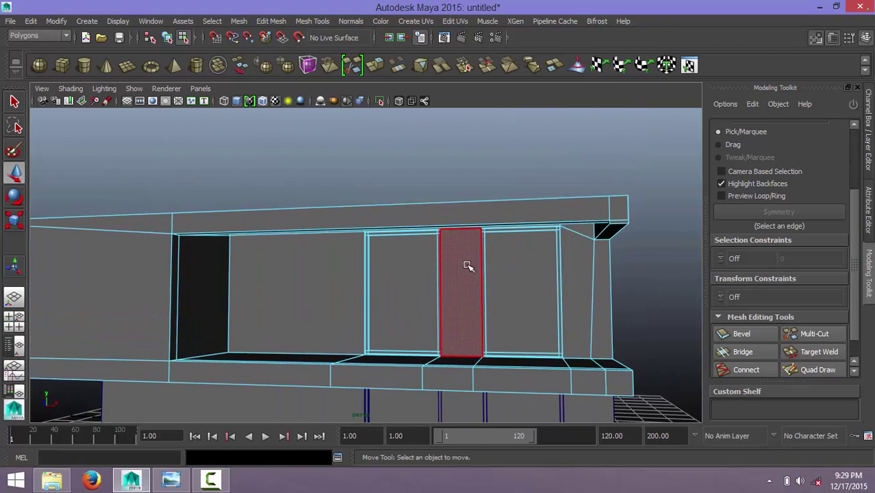
scroll(455, 210, up, 1)
alt+drag(455, 214, 434, 162)
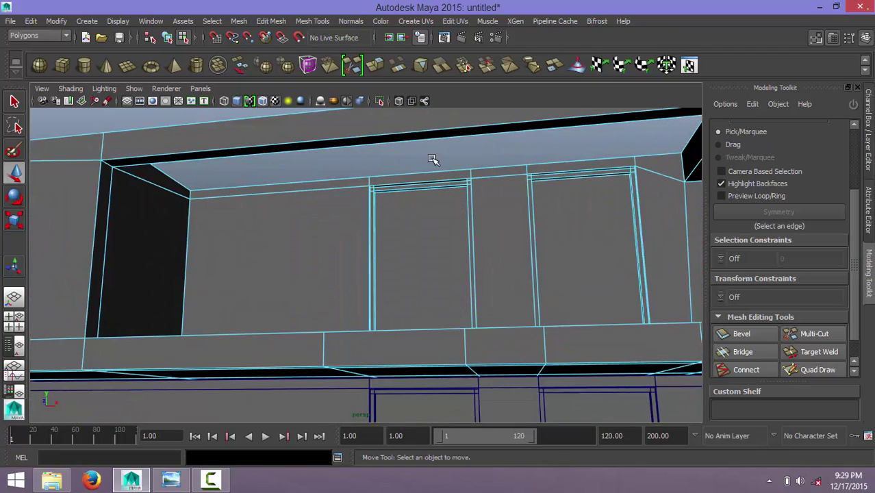
click(417, 133)
Step: Lower that face slightly on Y so the beam's underside lines up
mouse_move(519, 219)
alt+mouse_down()
mouse_move(520, 238)
mouse_move(263, 186)
alt+mouse_up()
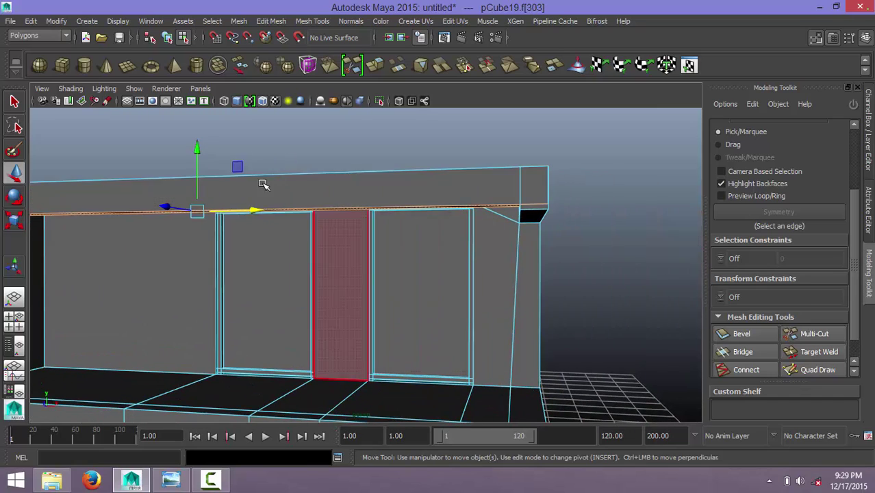
click(196, 150)
drag(195, 152, 216, 154)
click(601, 207)
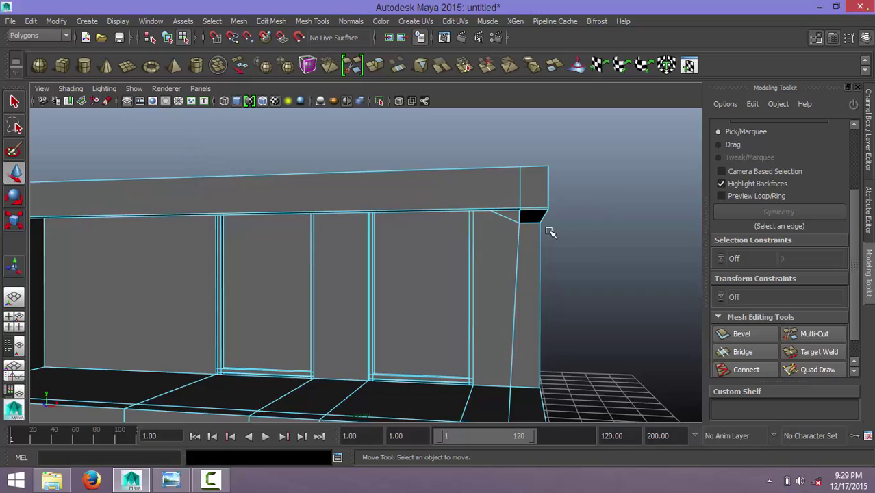
mouse_move(550, 232)
alt+mouse_down()
mouse_move(527, 248)
mouse_move(501, 286)
mouse_move(508, 293)
mouse_move(492, 250)
mouse_move(401, 260)
alt+mouse_up()
mouse_move(385, 185)
right_down()
mouse_move(415, 188)
mouse_move(430, 171)
mouse_move(414, 162)
right_up()
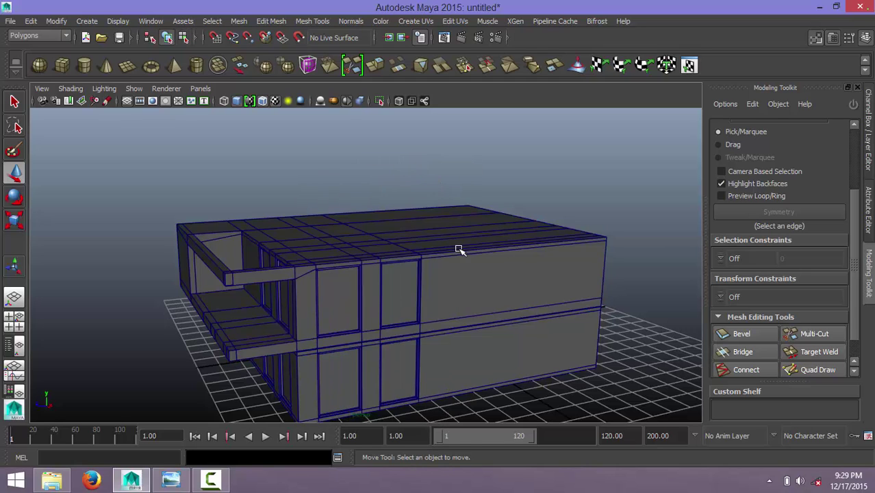
Step: Deselect the house and turn off anti-aliasing and Wireframe on Shaded in the viewport
mouse_move(458, 250)
alt+mouse_down()
mouse_move(501, 240)
mouse_move(362, 129)
mouse_move(366, 199)
alt+mouse_up()
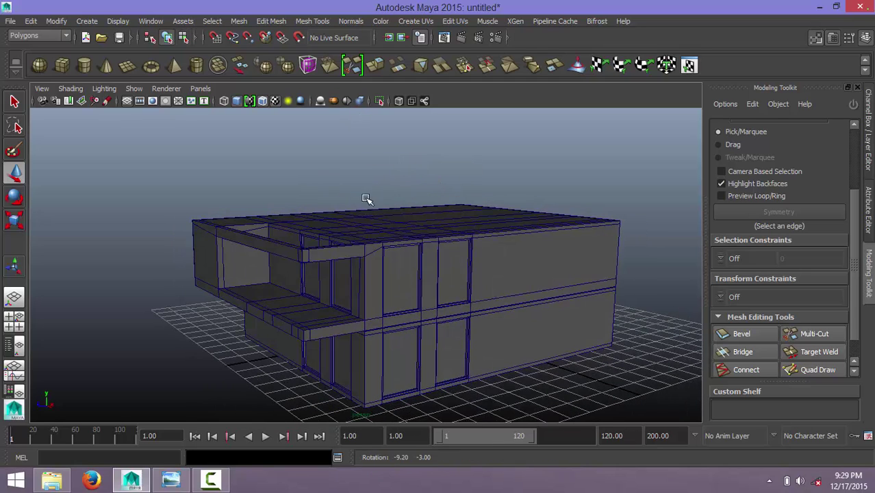
click(456, 265)
click(306, 134)
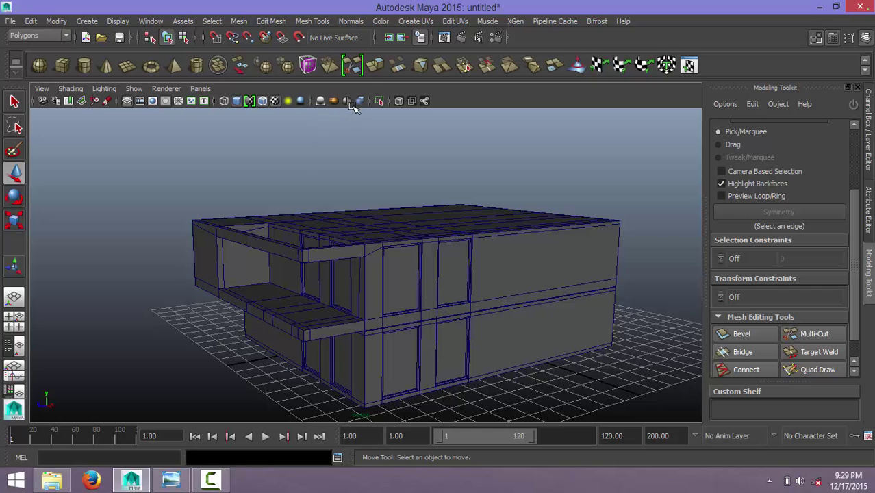
click(348, 101)
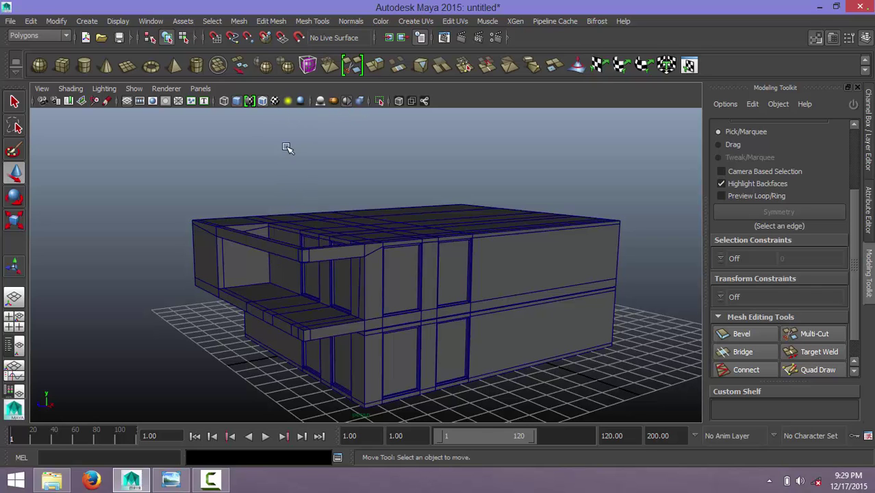
click(262, 101)
alt+drag(268, 168, 278, 183)
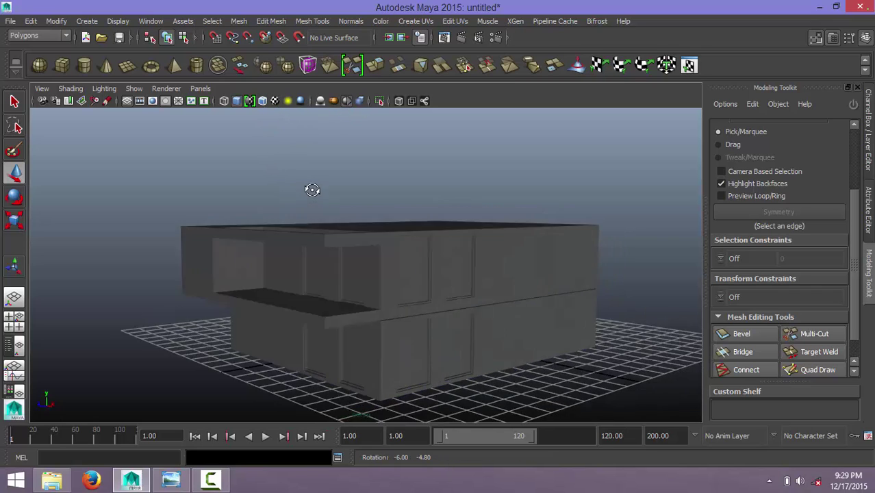